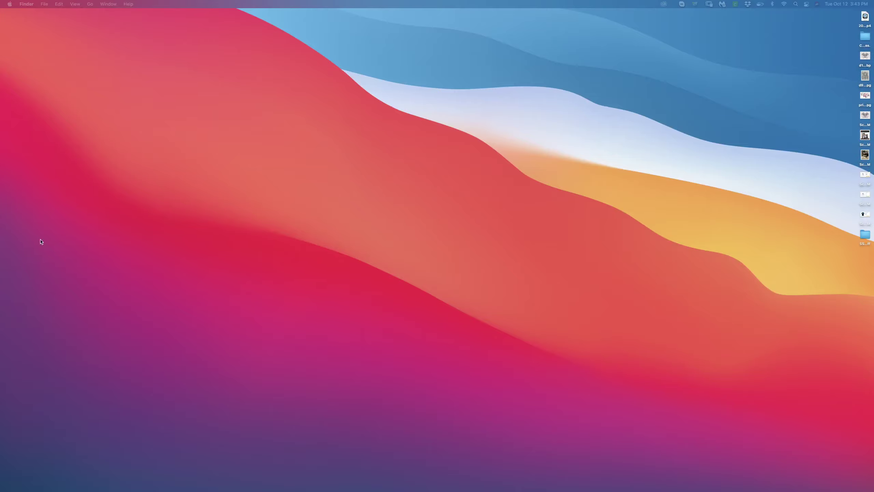
- Quick Look the Las Vegas Outlaws sketch jpg on the desktop, then bring up its Open With options
left_click(864, 82)
key("space")
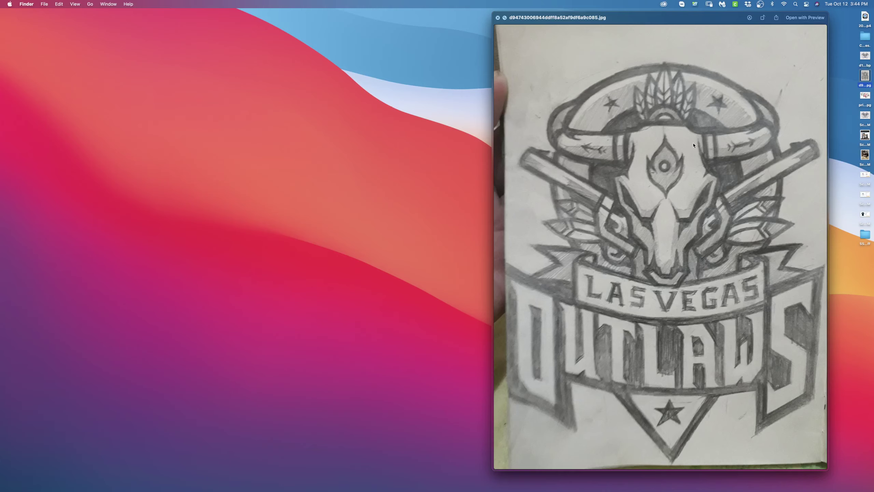
key("space")
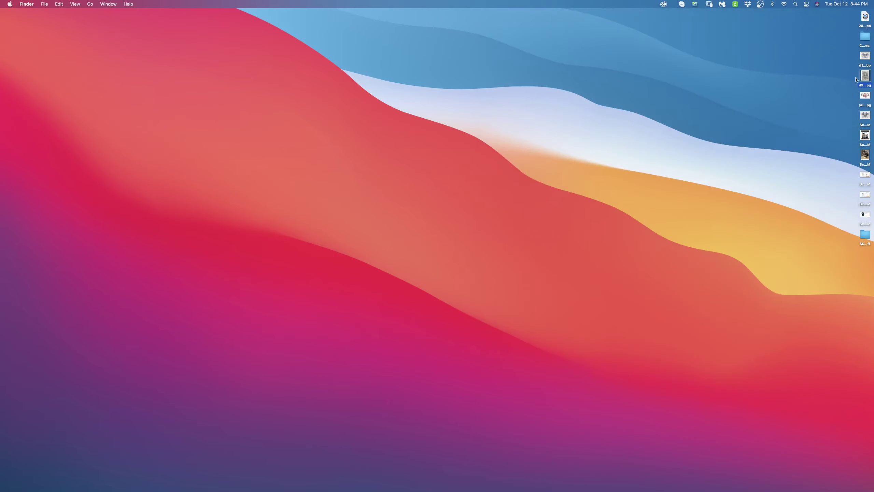
right_click(865, 77)
mouse_move(792, 86)
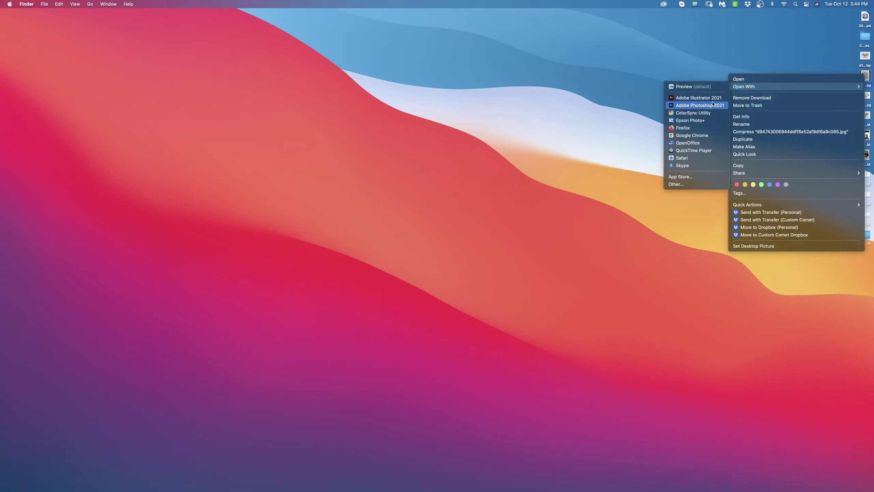
- Open the sketch in Adobe Illustrator 2021 and set the artboard width to 12 in
left_click(698, 99)
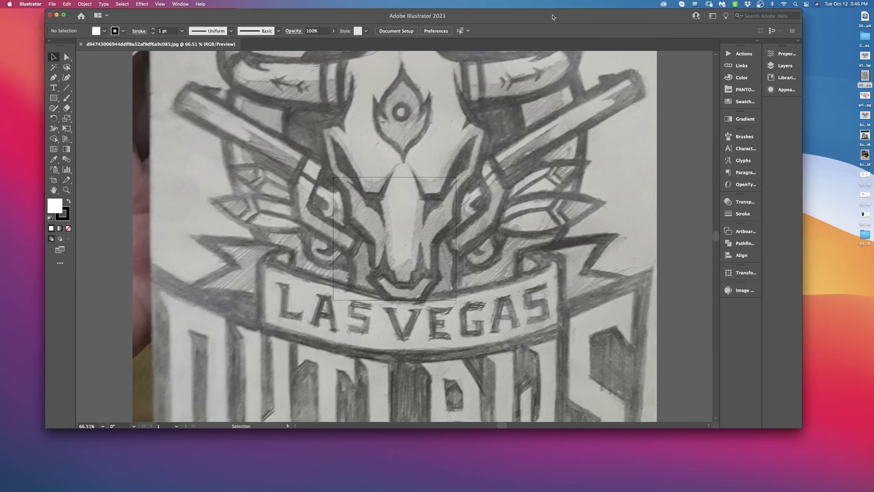
left_click_drag(561, 52, 567, 29)
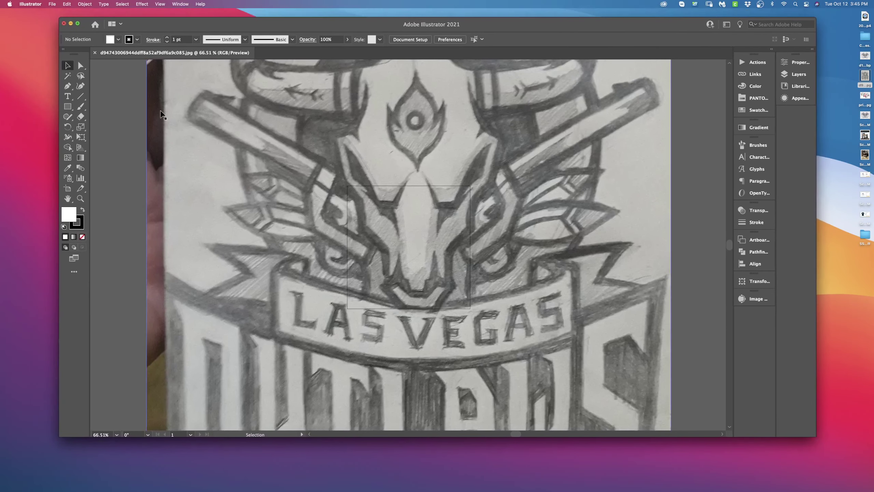
left_click(67, 189)
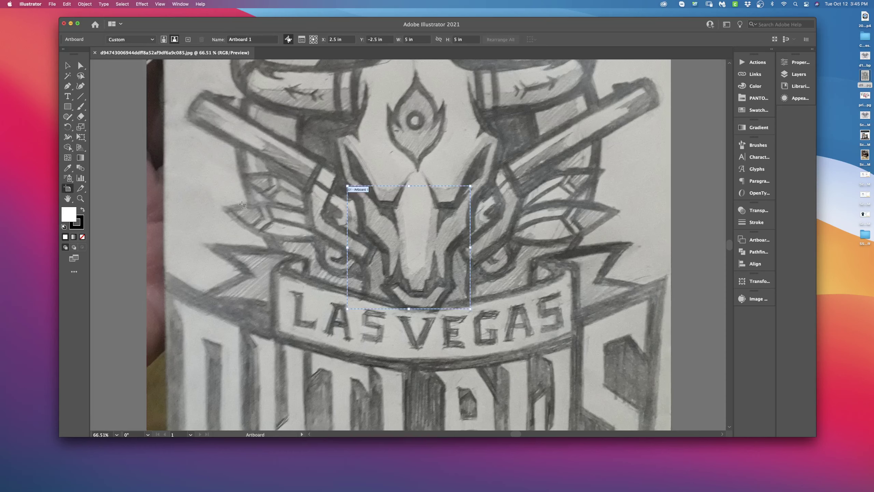
left_click(417, 39)
type("12")
key("Tab")
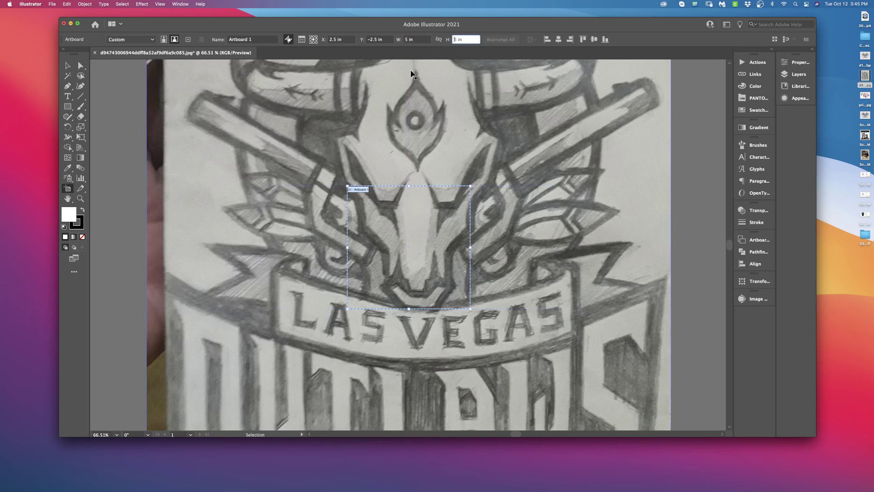
- Select the placed sketch photo and set its height to 5 in in Properties > Transform
left_click(69, 66)
left_click(212, 117)
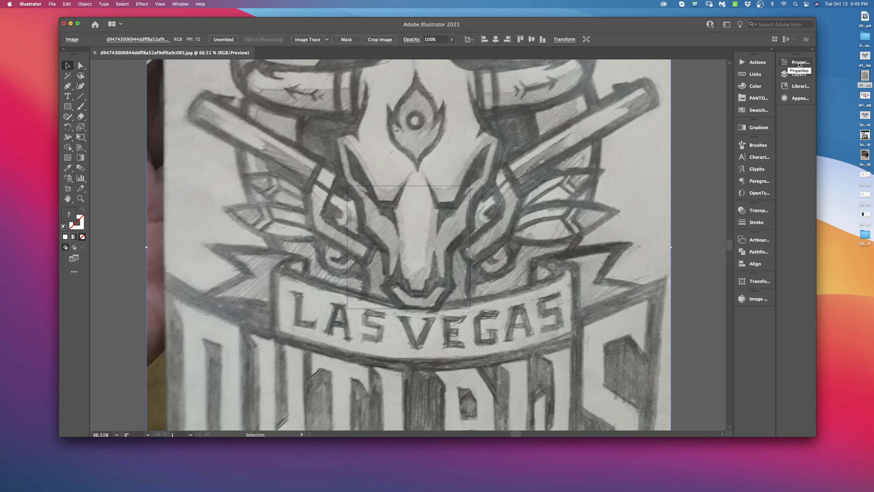
left_click(800, 63)
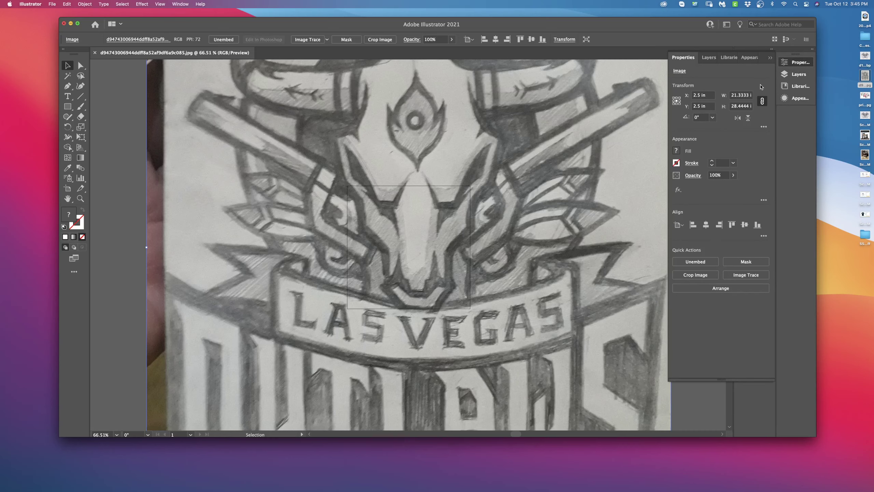
left_click(733, 106)
type("5")
key("Return")
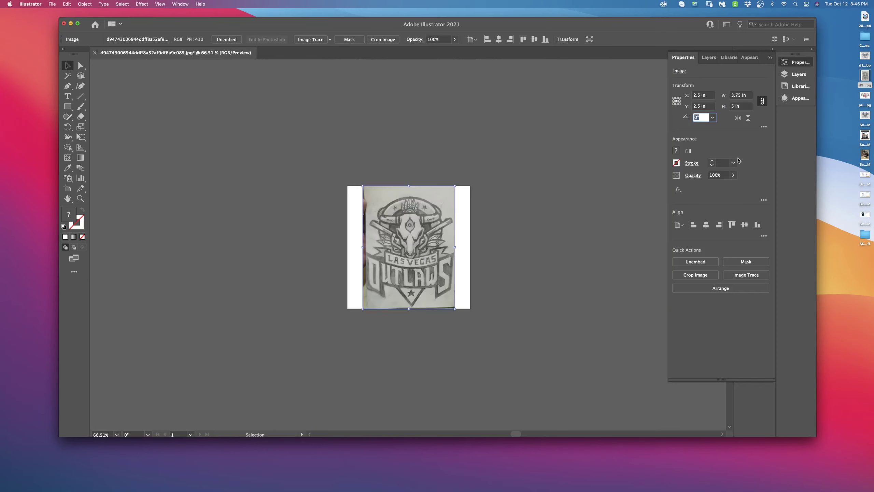
- Deselect the photo and pan so the whole Outlaws sketch sits centred in the window
left_click(531, 228)
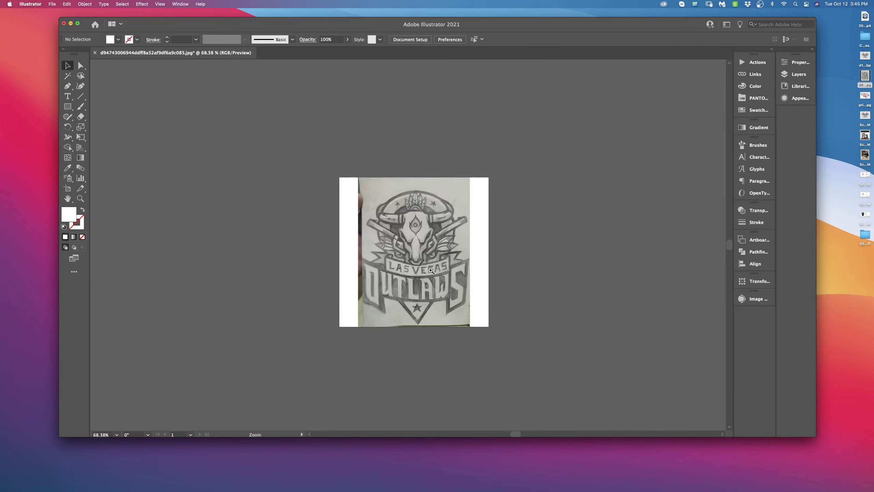
scroll(444, 251, "up", 5)
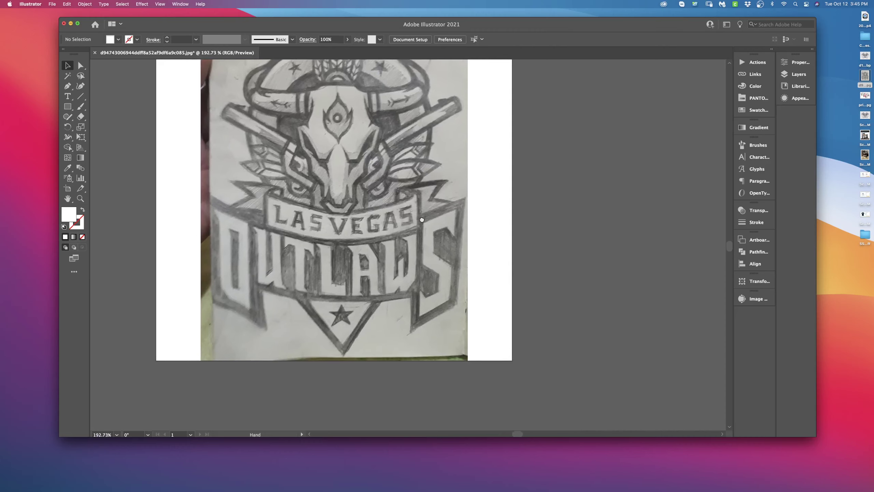
left_click_drag(421, 219, 408, 252)
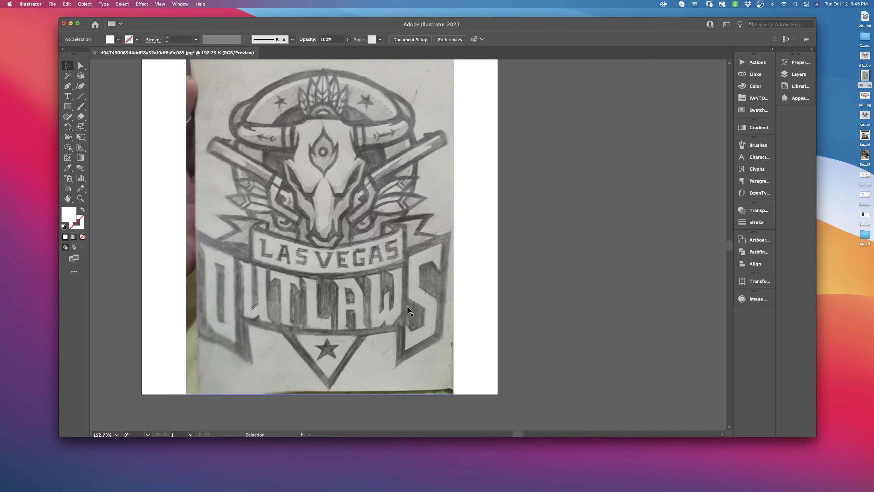
left_click_drag(417, 282, 431, 249)
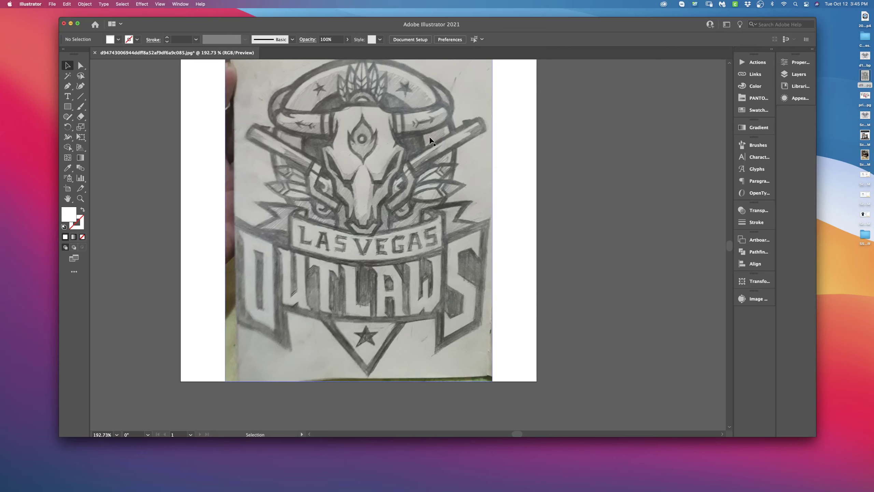
scroll(515, 195, "up", 2)
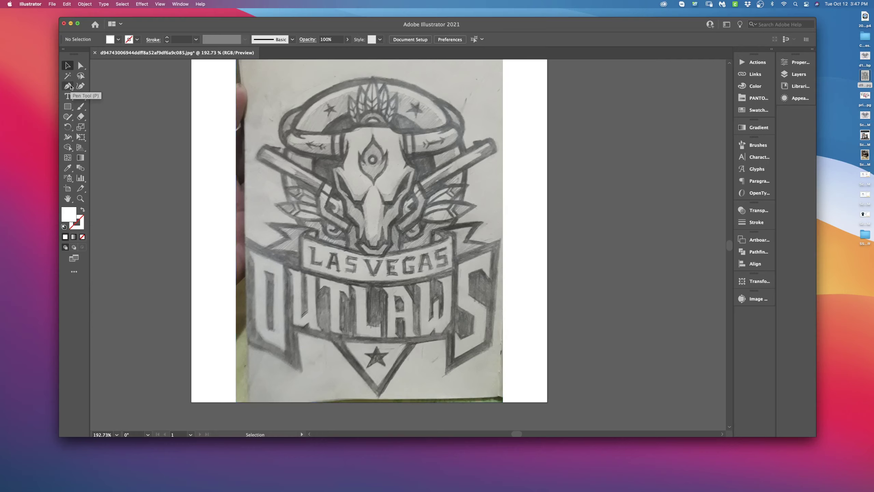
- With the Pen tool, start a black-stroke, no-fill path up the ribbon's left edge to its upper point
left_click(68, 87)
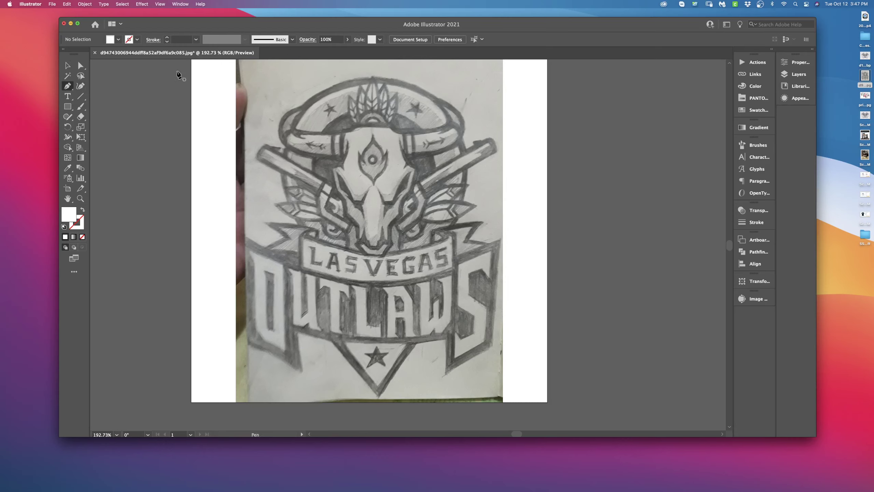
left_click_drag(240, 228, 286, 250)
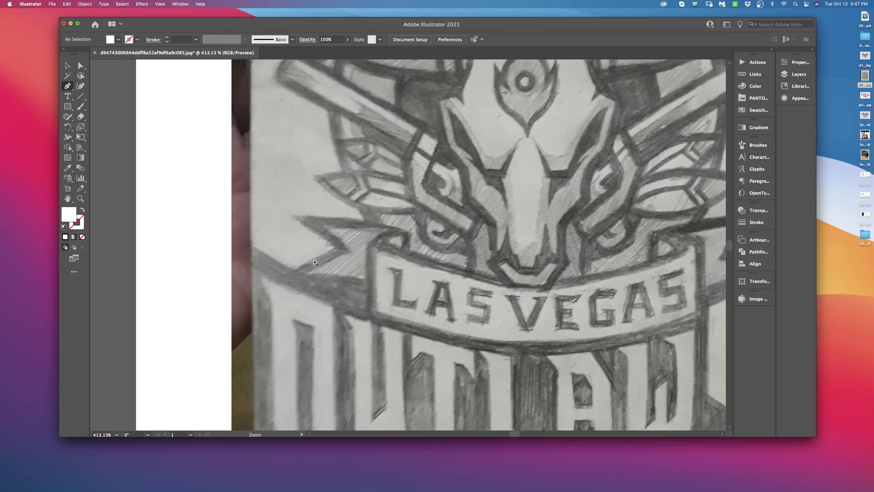
scroll(317, 263, "down", 3)
scroll(318, 263, "right", 3)
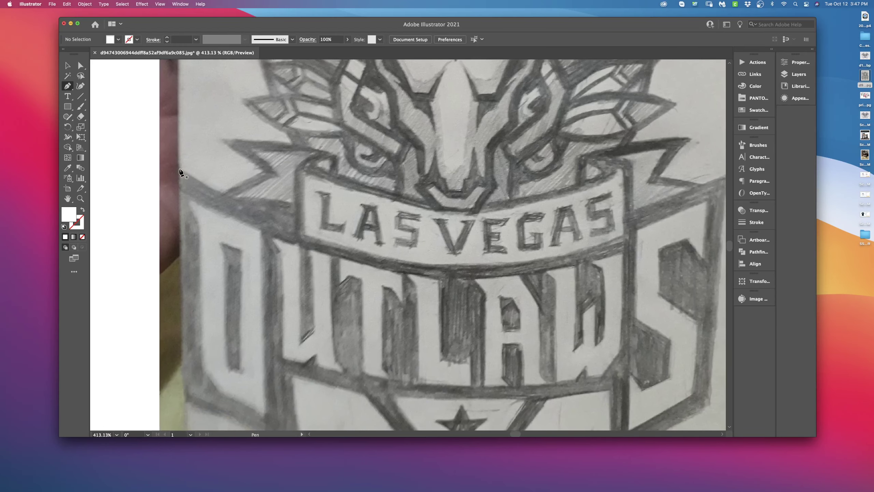
left_click(179, 170)
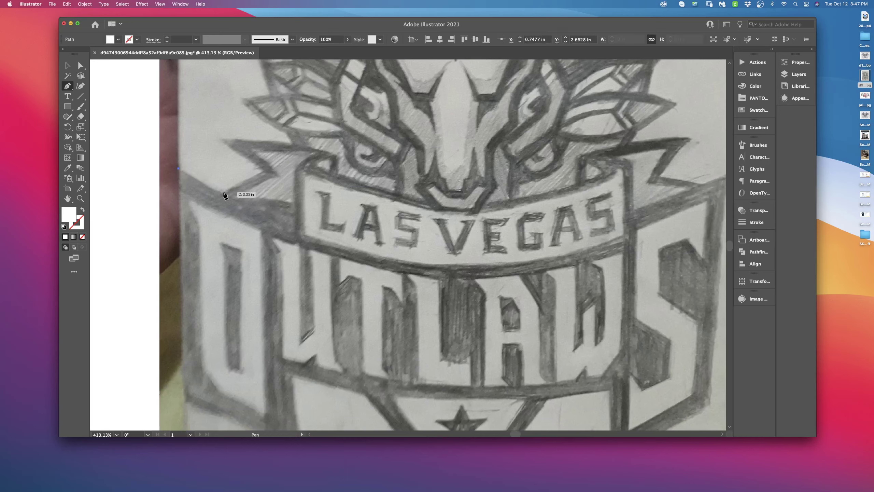
left_click(247, 197)
left_click(64, 226)
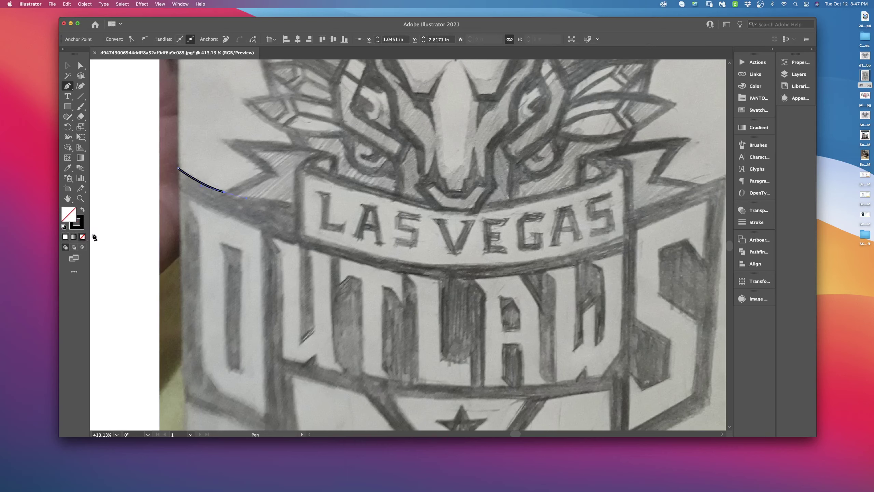
left_click(264, 171)
left_click(754, 222)
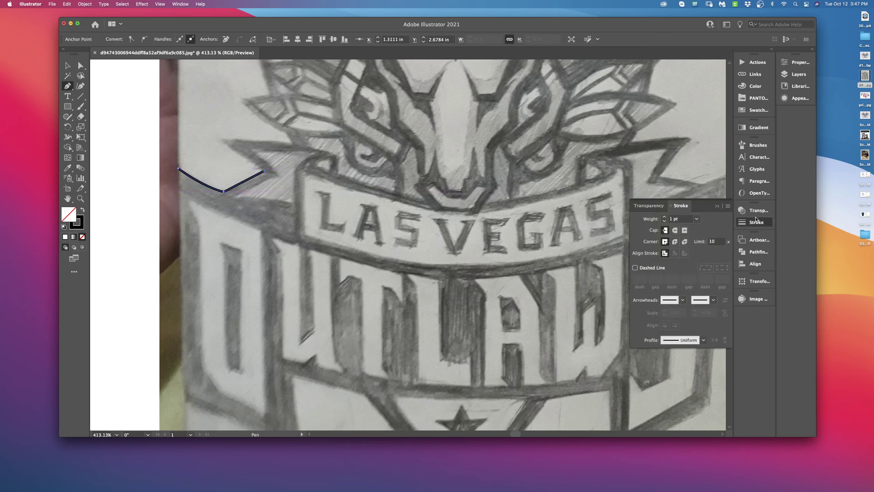
left_click(219, 141)
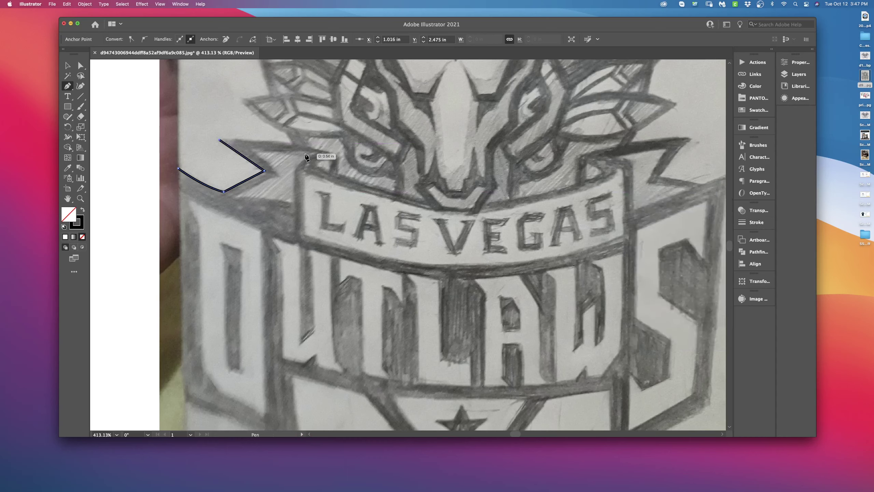
left_click(293, 144)
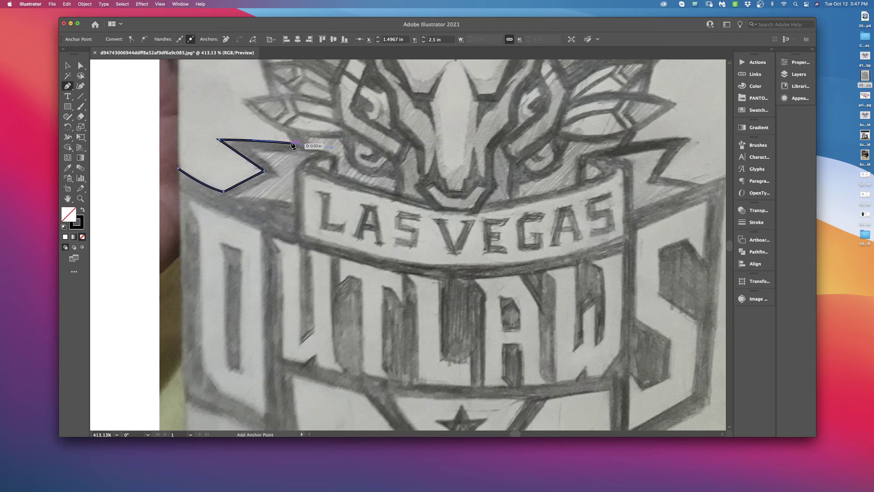
scroll(301, 157, "up", 5)
scroll(300, 157, "left", 5)
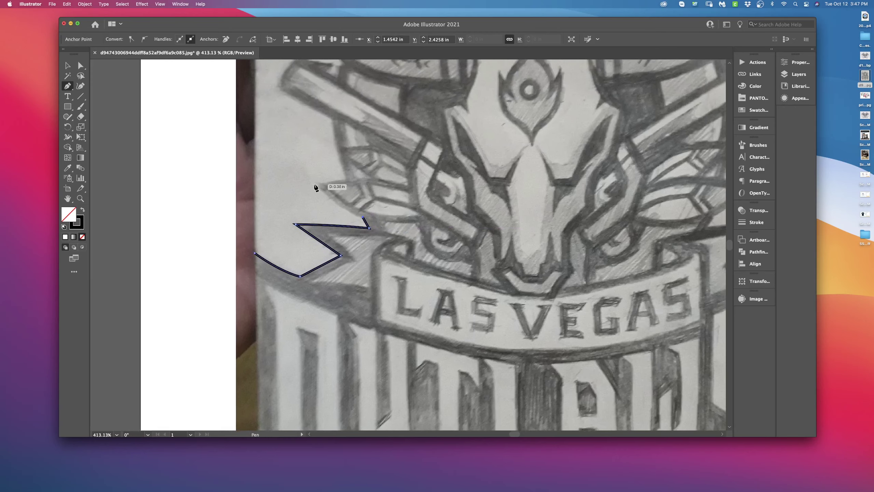
- Continue the outline along the feather edge with curved and corner anchors up toward the rifle
left_click(318, 183)
left_click_drag(348, 180, 356, 179)
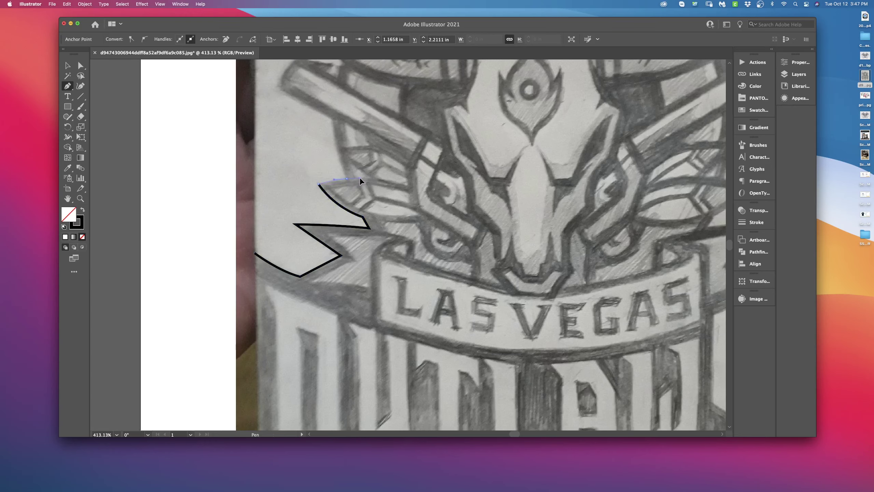
scroll(355, 196, "up", 5)
scroll(355, 196, "left", 1)
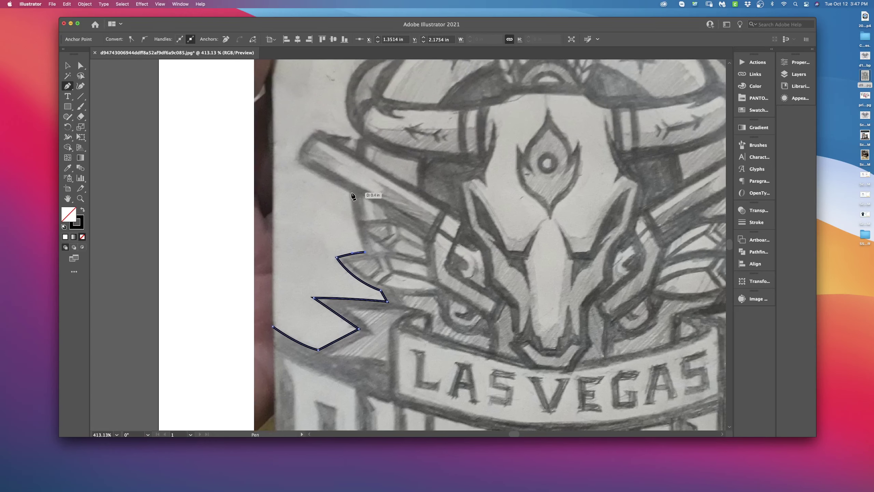
left_click_drag(349, 156, 347, 156)
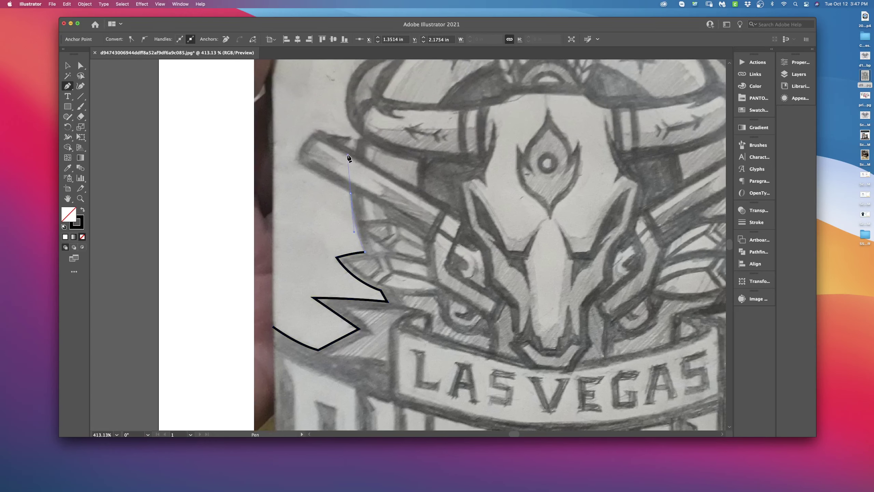
left_click(350, 193)
left_click(296, 163)
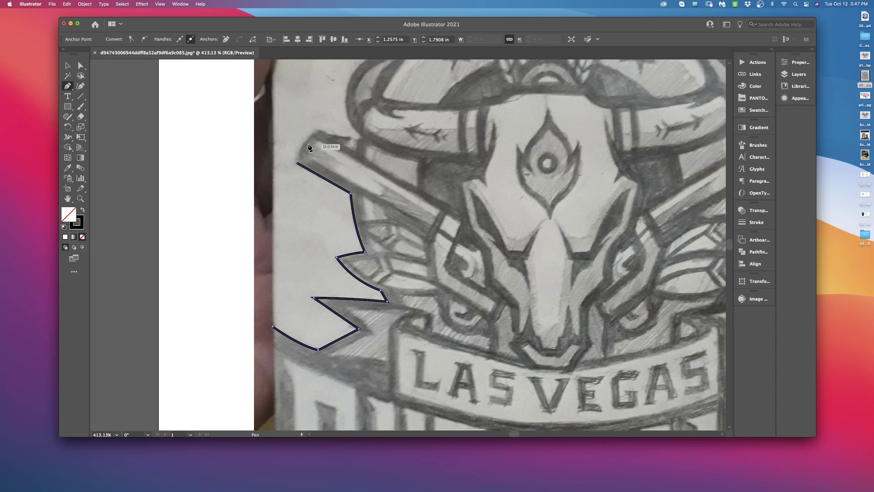
mouse_move(318, 129)
left_mouse_down()
mouse_move(339, 122)
mouse_move(346, 151)
mouse_move(359, 156)
mouse_move(368, 132)
left_mouse_up()
left_click(317, 129)
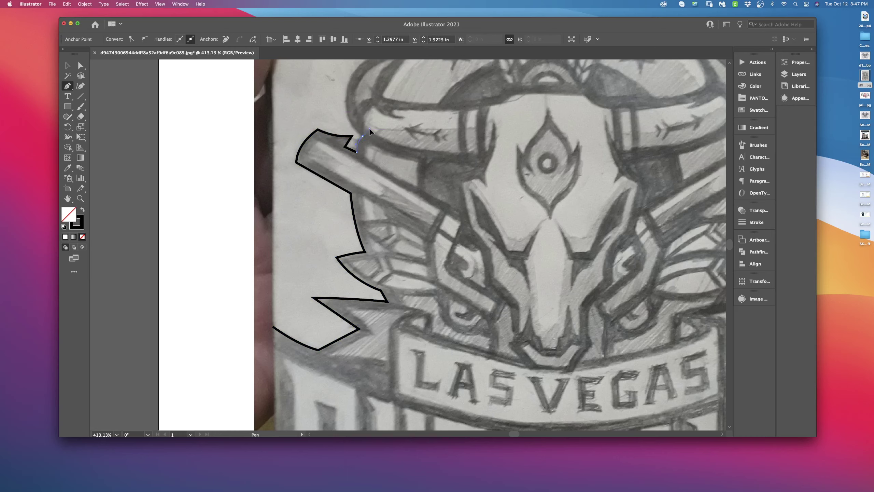
scroll(322, 157, "up", 5)
scroll(321, 157, "right", 4)
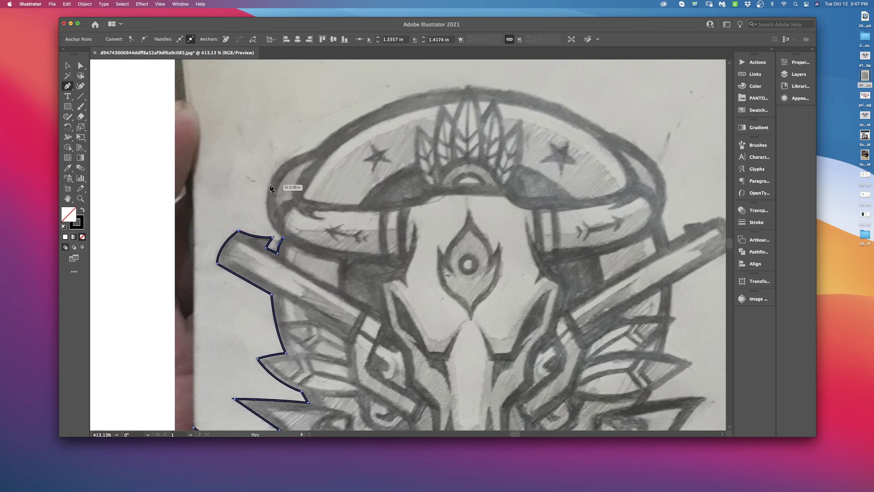
- Curve the outline around the rifle tip and along the helmet top, shaping its small peak
left_click_drag(271, 189, 273, 177)
left_click_drag(316, 148, 354, 146)
scroll(355, 146, "right", 5)
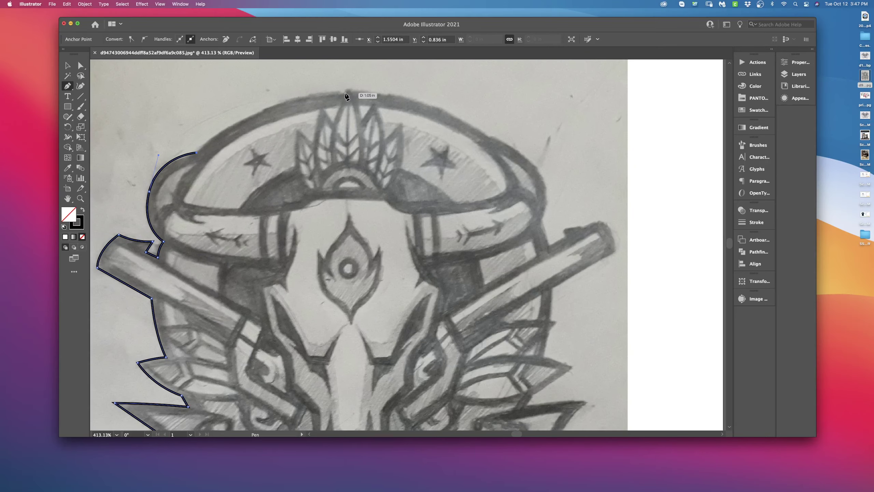
left_click_drag(347, 96, 368, 90)
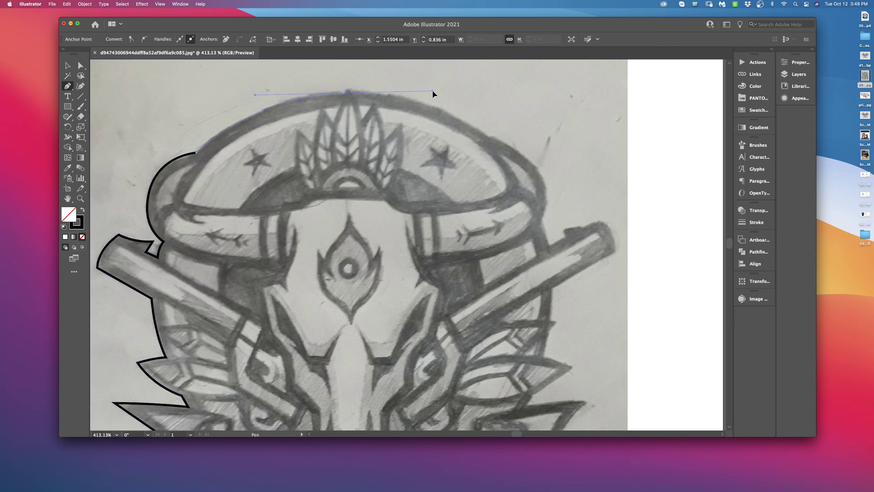
left_click_drag(432, 94, 432, 93)
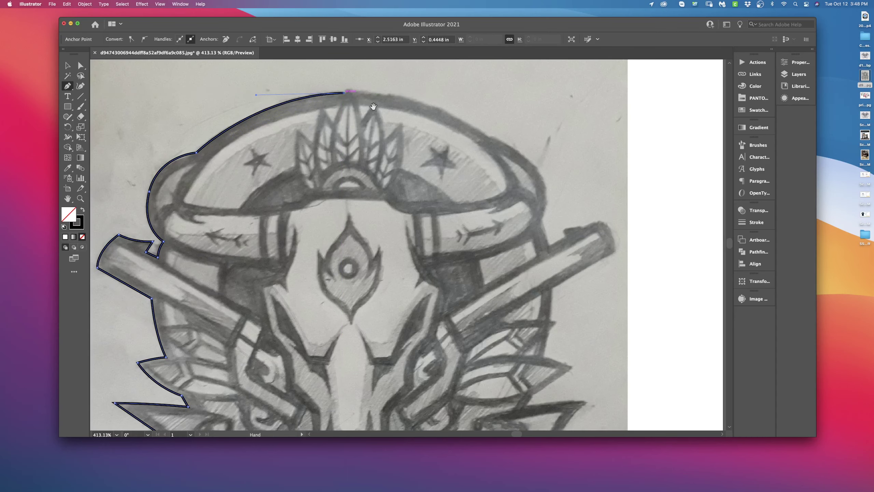
left_click_drag(373, 105, 378, 169)
left_click(356, 148, "super")
left_click_drag(349, 154, 359, 158)
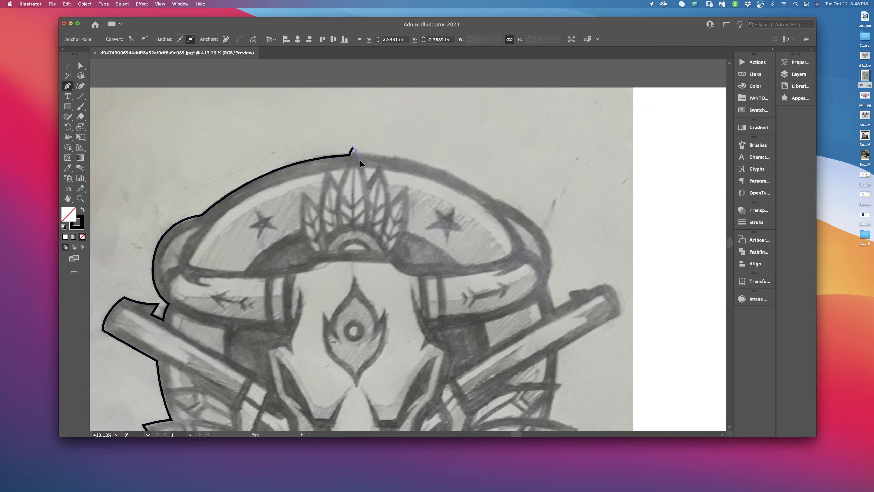
left_click_drag(358, 159, 360, 160)
scroll(357, 155, "right", 5)
scroll(382, 161, "down", 2)
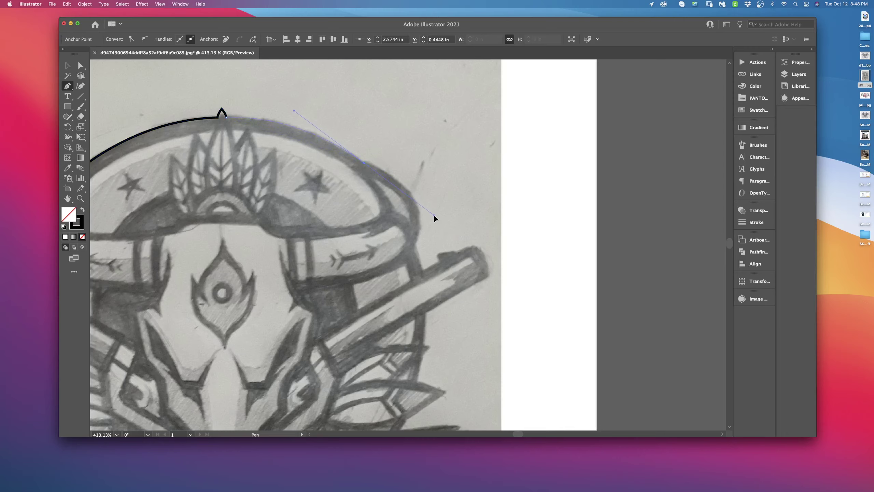
- Trace down the helmet's right side and around the notch and rounded tip of the gun barrel
left_click_drag(434, 216, 434, 215)
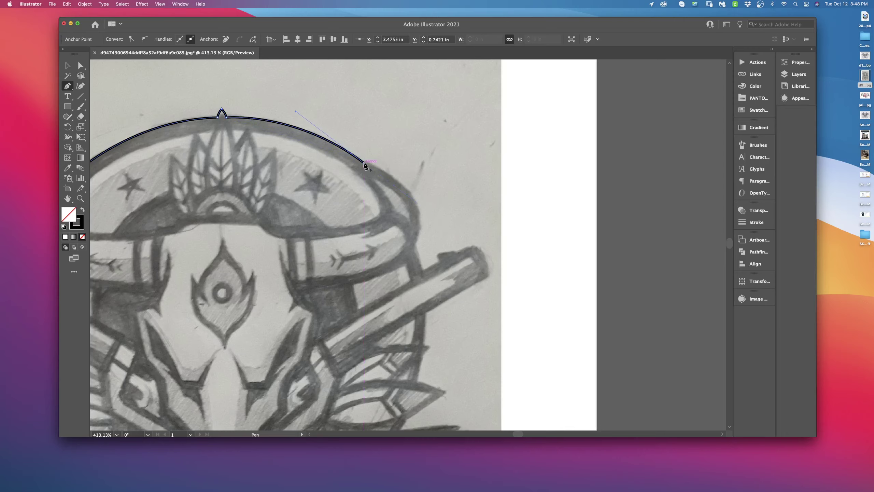
scroll(377, 196, "left", 5)
scroll(541, 200, "down", 2)
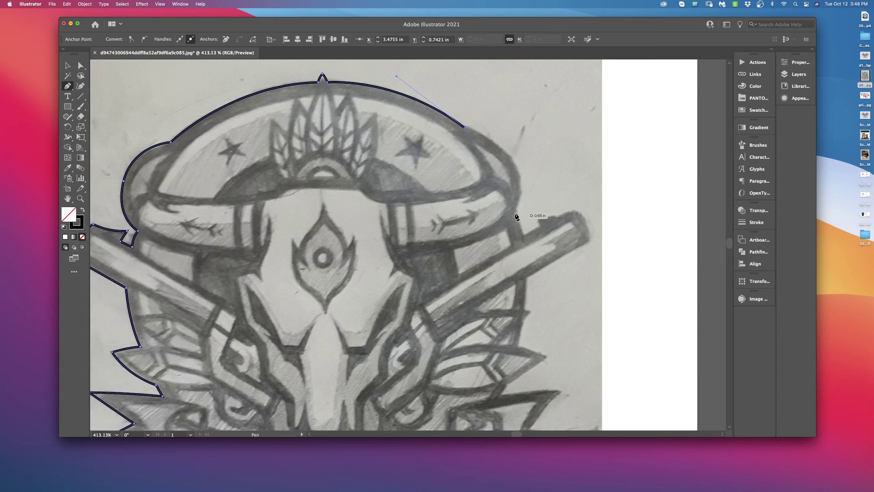
left_click(514, 232, "super")
left_click_drag(501, 272, 492, 269)
scroll(492, 269, "down", 2)
scroll(492, 270, "right", 3)
left_click(422, 151)
left_click(426, 173)
left_click(444, 163)
left_click_drag(462, 154, 478, 150)
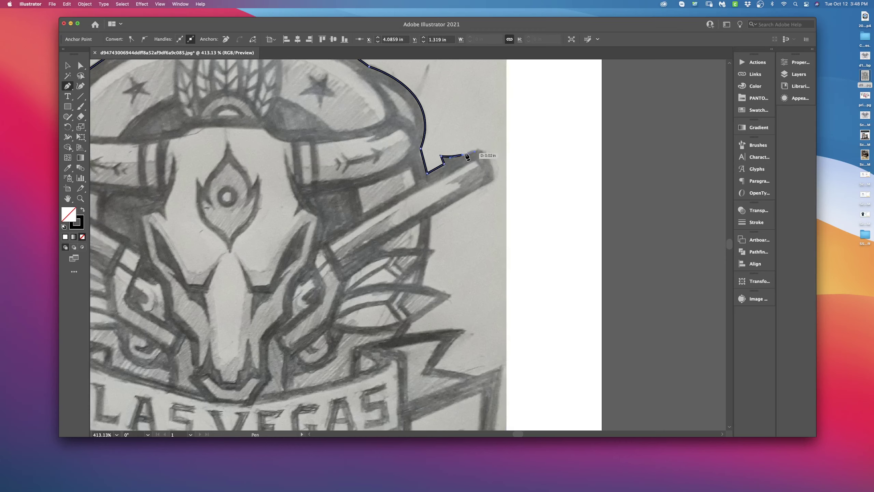
left_click_drag(464, 158, 481, 152)
scroll(477, 152, "down", 2)
left_click_drag(470, 161, 469, 191)
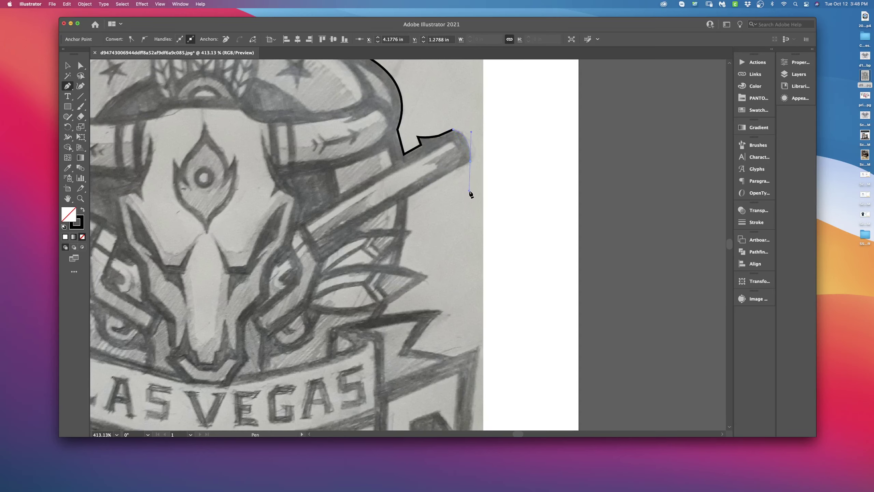
left_click(409, 197)
scroll(414, 198, "down", 5)
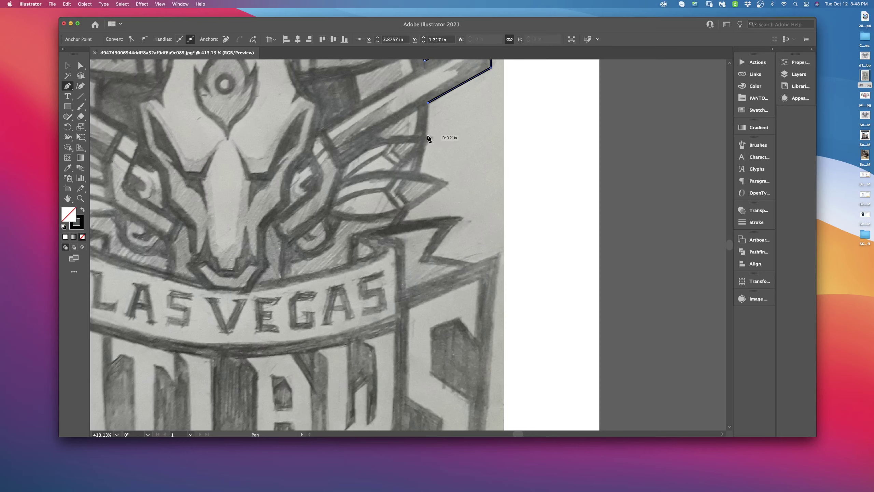
scroll(429, 139, "down", 3)
scroll(478, 147, "up", 3)
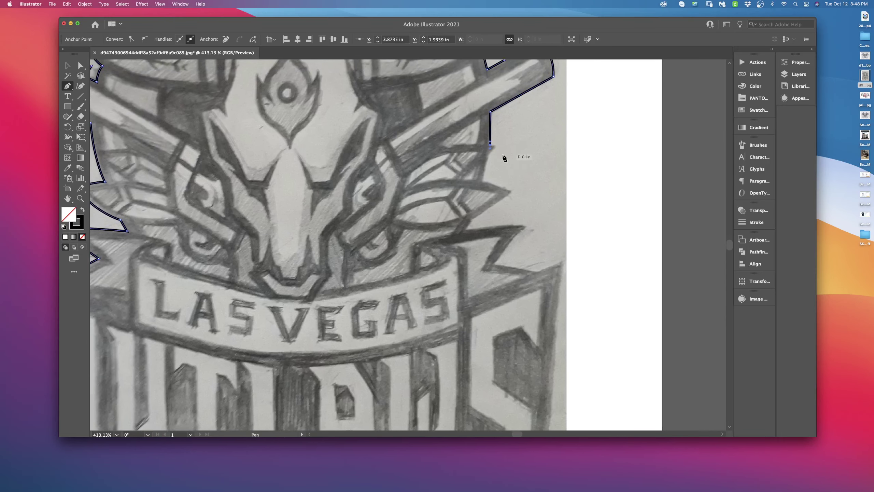
- Outline the spiky right-side feathers down to the banner's right tip, redoing one misplaced point
left_click(488, 148, "super")
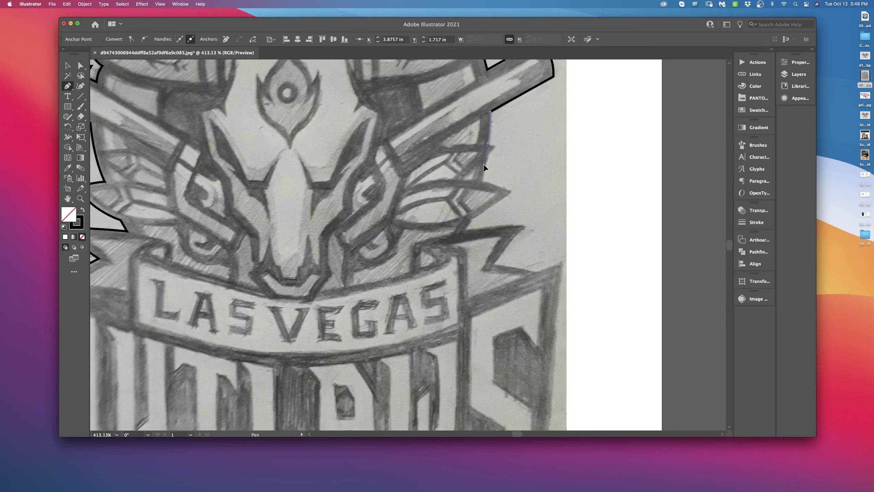
left_click_drag(484, 164, 484, 164)
left_click(495, 144)
left_click(488, 158)
left_click(483, 181)
scroll(485, 164, "down", 3)
scroll(485, 164, "right", 1)
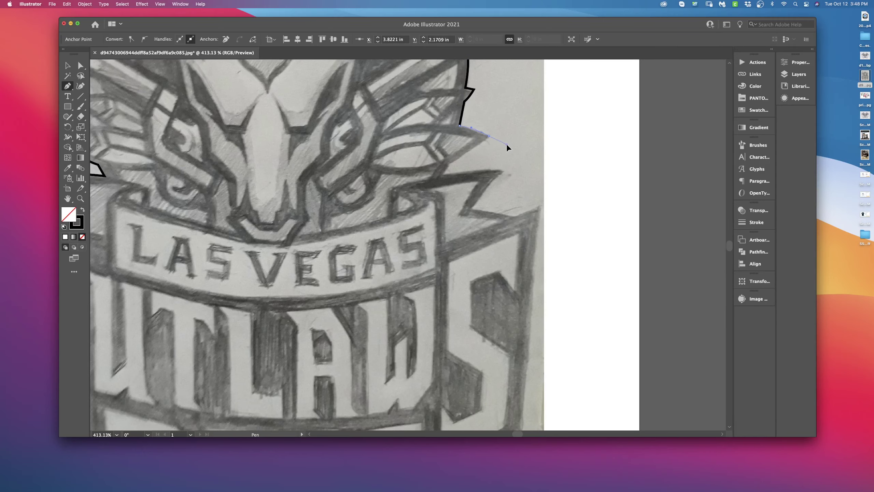
left_click(447, 165)
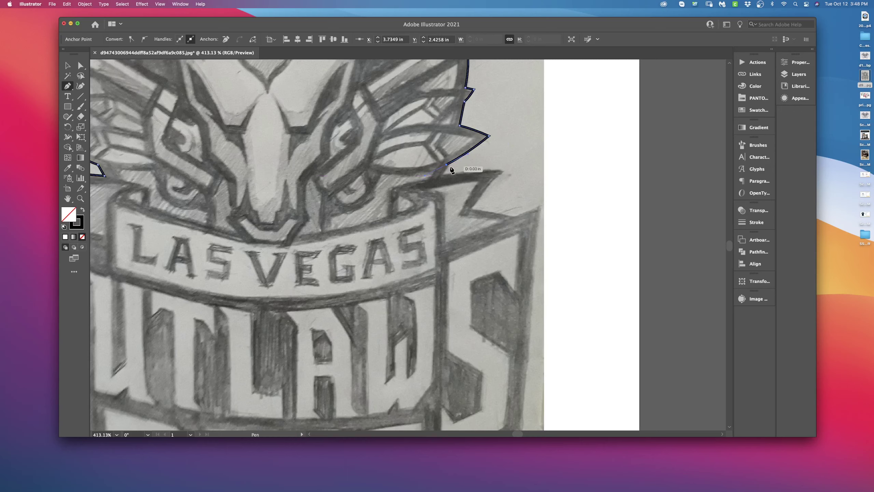
key("ctrl+z")
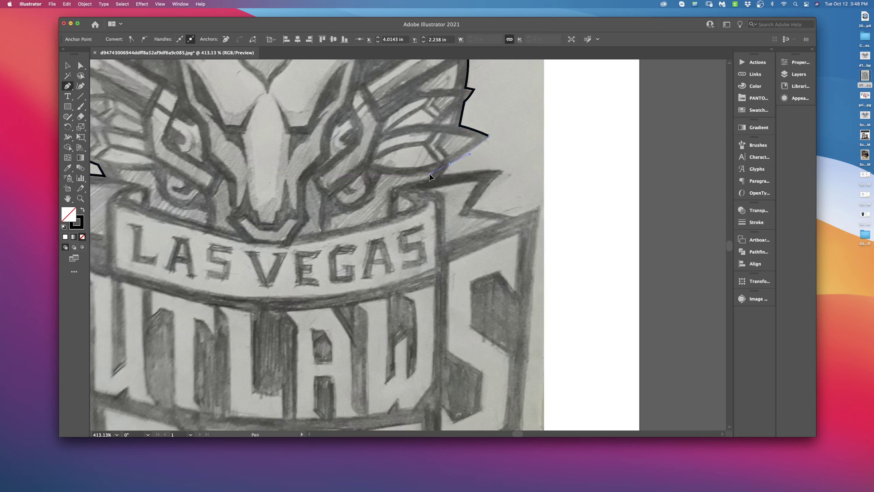
left_click(450, 164)
left_click(444, 175)
left_click(504, 170)
left_click(471, 208)
scroll(437, 203, "right", 5)
scroll(437, 203, "down", 1)
- Follow the lettering's edges and the star triangle's bottom point back up the lower left side
left_click(392, 196)
left_click(417, 185)
scroll(403, 277, "down", 10)
scroll(403, 278, "left", 2)
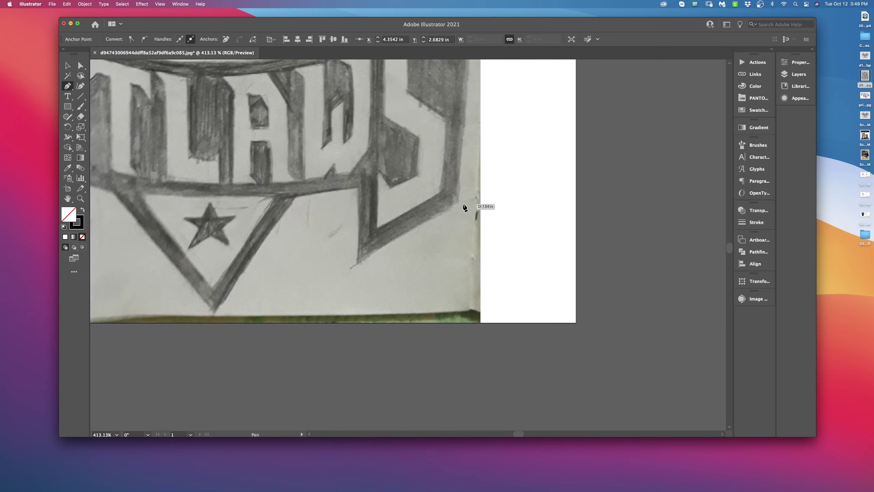
scroll(471, 211, "left", 4)
scroll(470, 211, "down", 1)
left_click(479, 233)
left_click(481, 156)
left_click(420, 165)
scroll(509, 197, "left", 3)
left_click(438, 279)
left_click(338, 162)
scroll(338, 162, "left", 5)
scroll(339, 162, "up", 1)
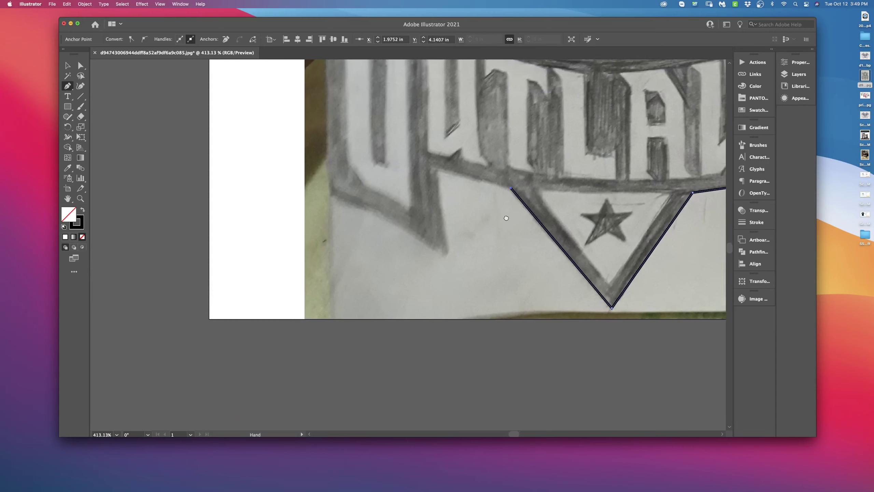
left_click(439, 173)
key("super+z")
left_click(439, 169)
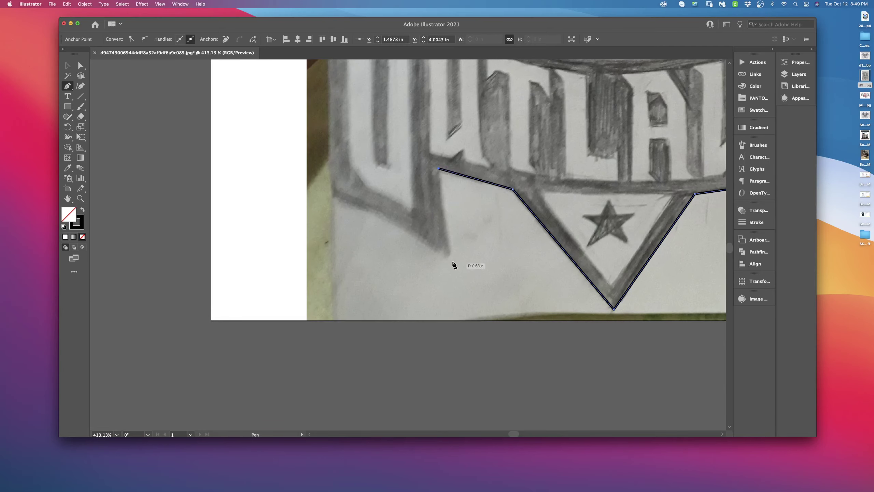
scroll(456, 262, "right", 5)
scroll(455, 261, "down", 1)
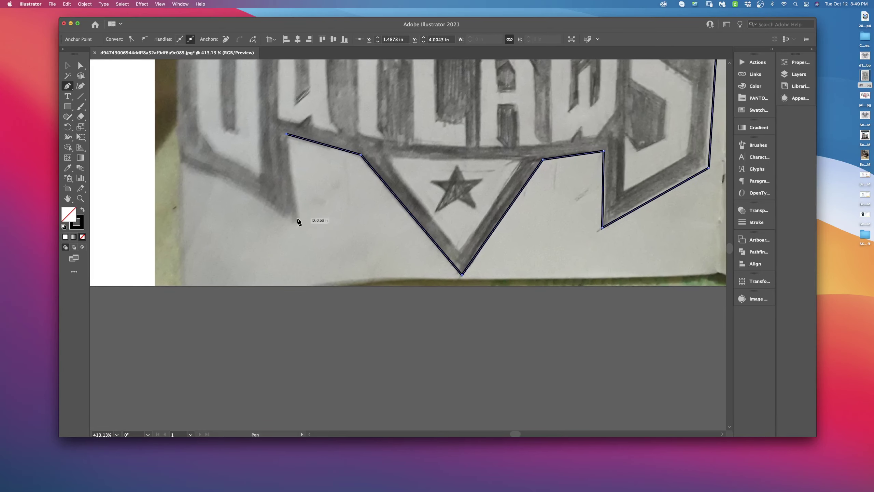
- Pan and zoom out to 150% so the whole closed logo outline is in view
key("space")
scroll(288, 213, "left", 5)
scroll(288, 213, "up", 2)
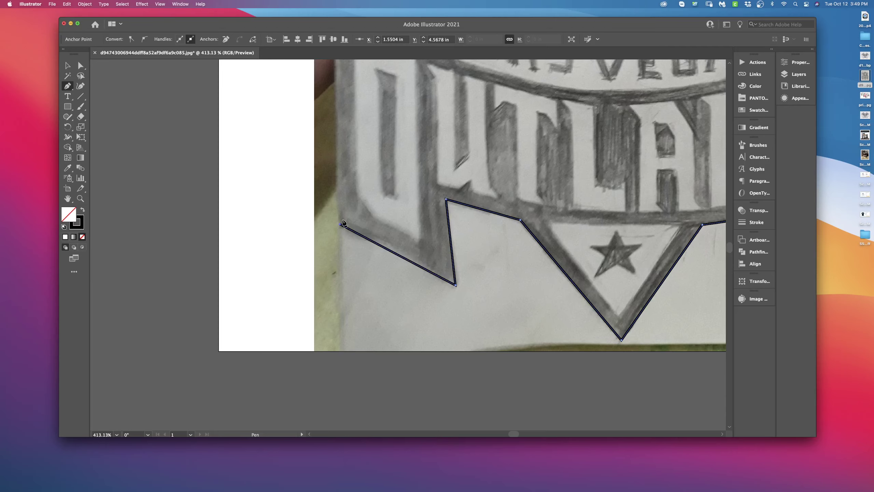
scroll(351, 221, "up", 6)
scroll(352, 221, "left", 1)
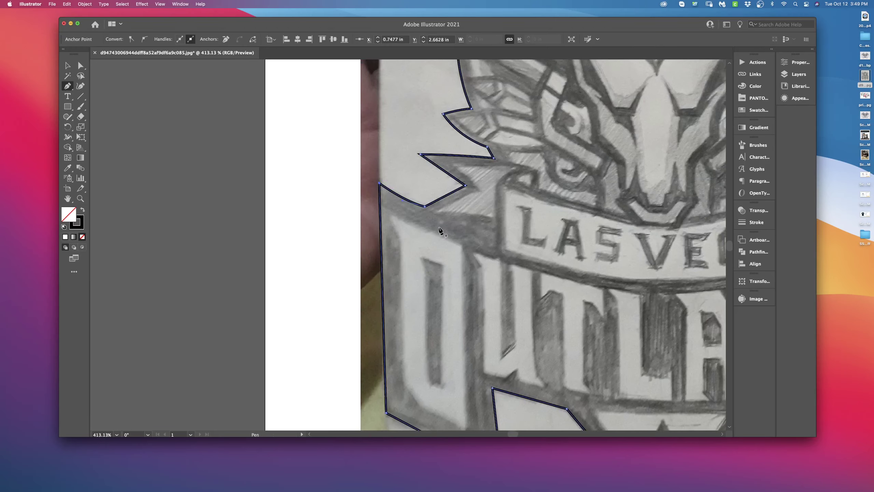
key("super+space")
left_click_drag(447, 230, 572, 230)
left_click(573, 230, "alt")
left_click(420, 237, "alt")
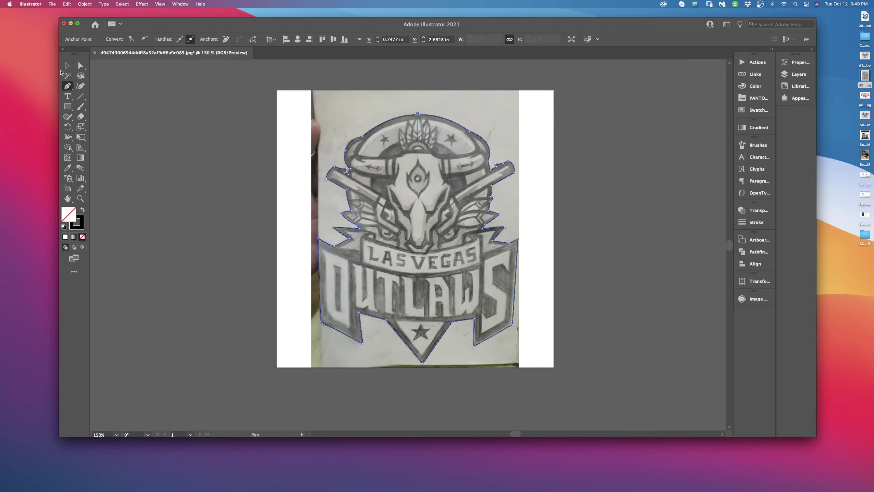
left_click(67, 65)
left_click(604, 145)
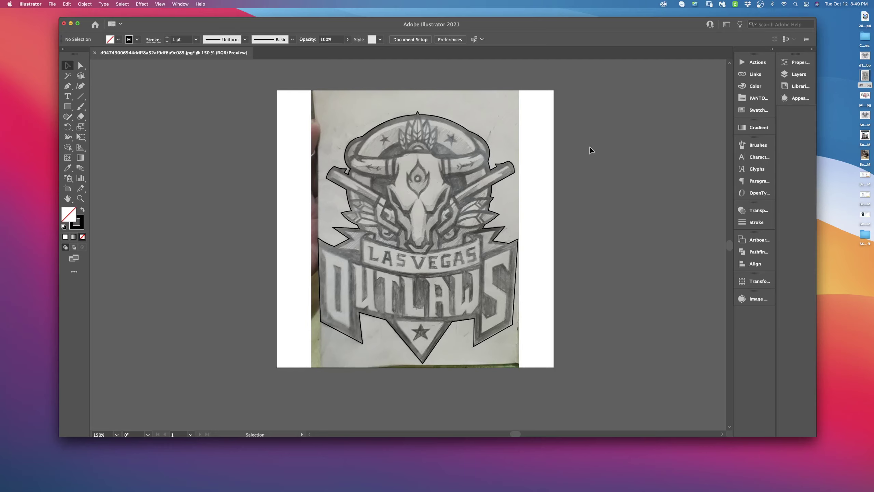
scroll(425, 148, "up", 2)
scroll(425, 183, "up", 1)
scroll(426, 183, "up", 1)
scroll(426, 184, "up", 1)
scroll(437, 178, "up", 1)
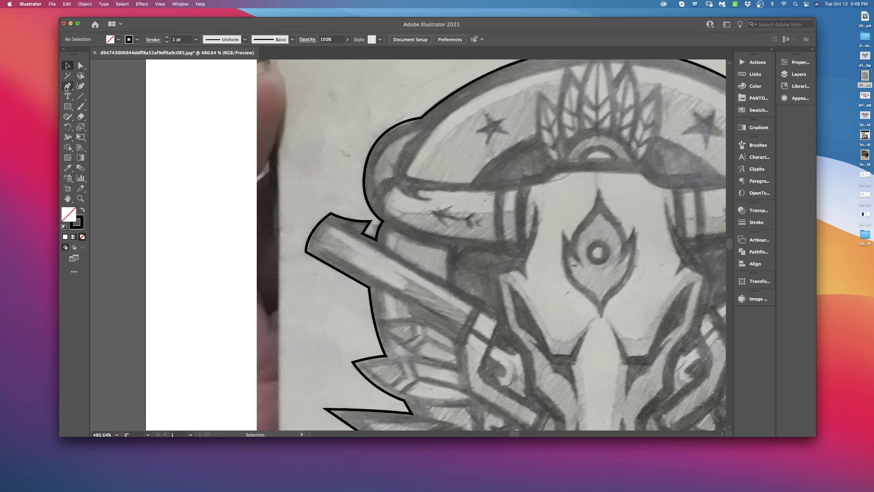
- Trace the left horn's pointed tip as a closed white-stroke, no-fill crescent
key("p")
scroll(379, 106, "up", 2)
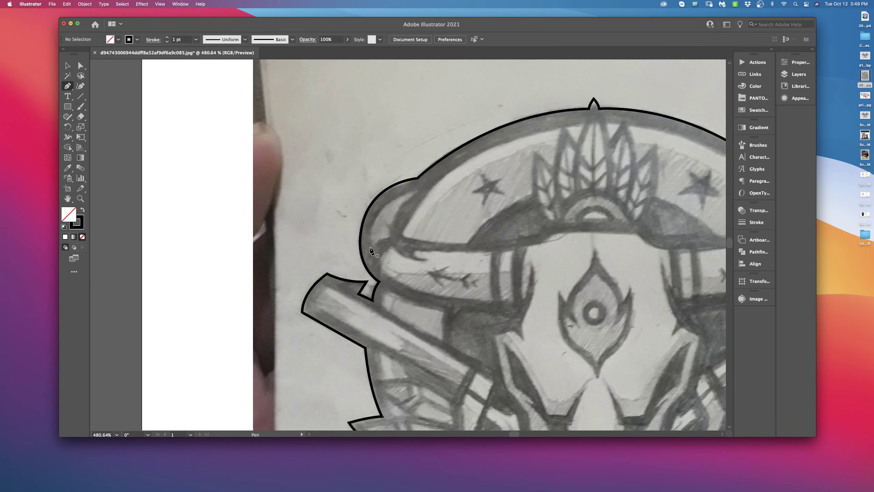
left_click(373, 252)
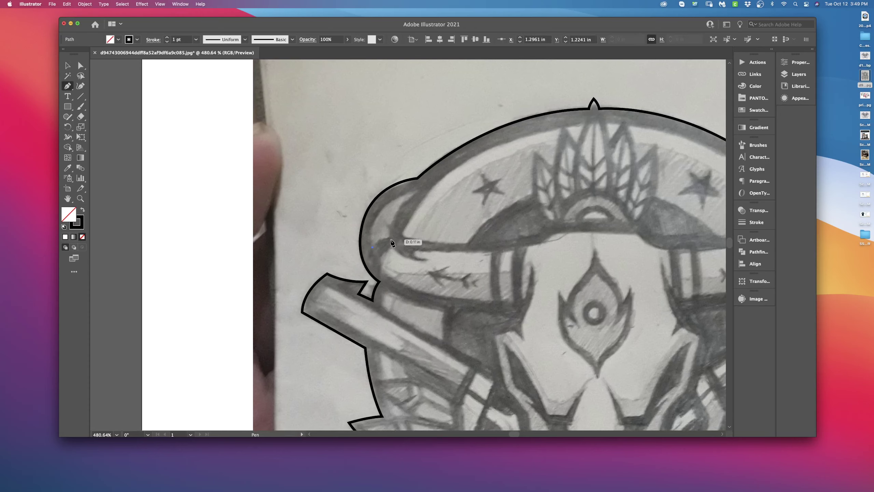
left_click_drag(399, 236, 406, 239)
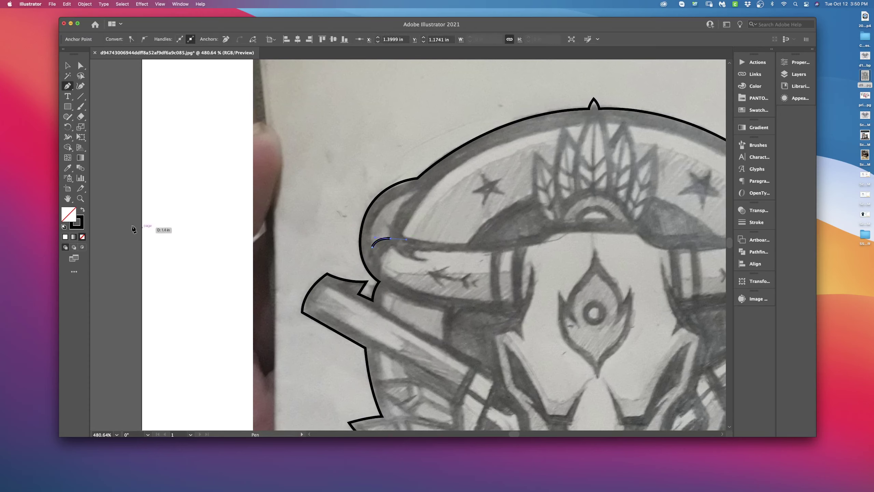
left_click(64, 229)
left_click(82, 211)
left_click(83, 237)
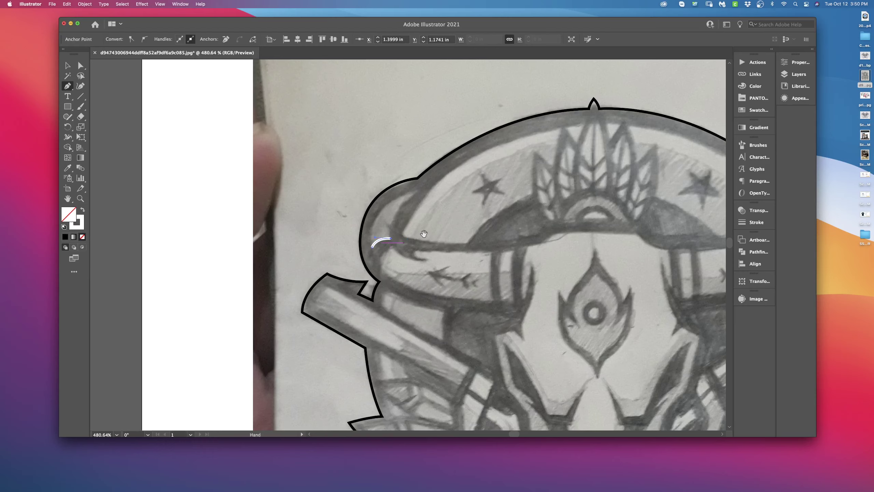
left_click(418, 192)
left_click(418, 193)
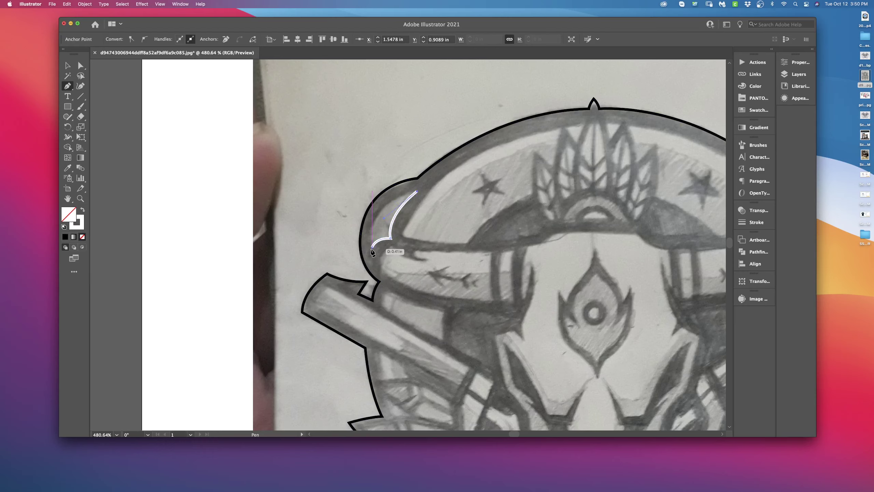
key("super")
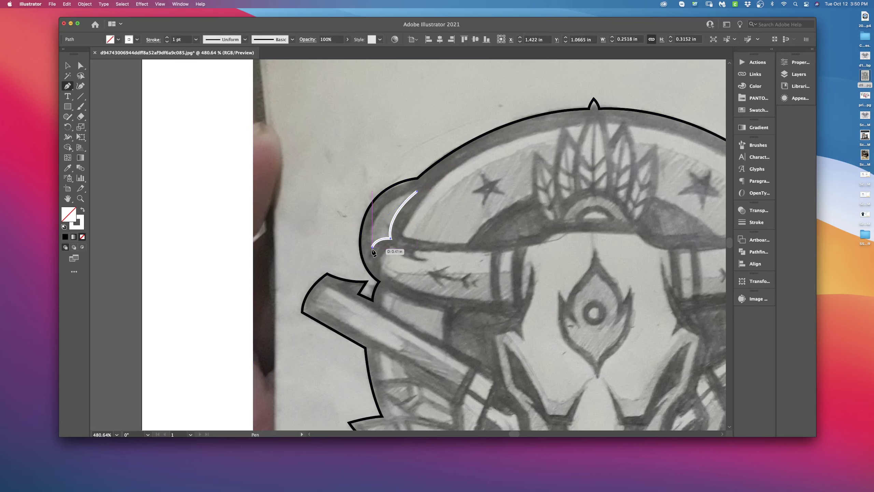
left_click(373, 246)
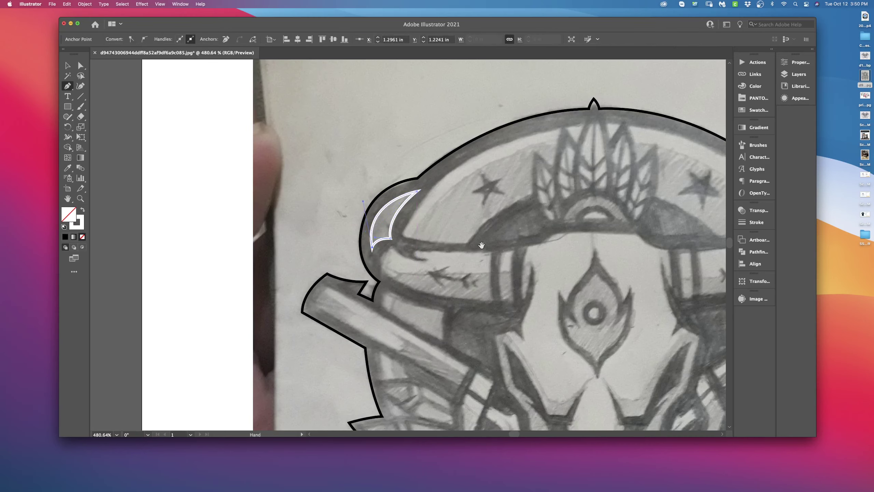
- Trace the horn band beneath the tip as a closed curved shape along both its edges
left_click_drag(465, 241, 369, 151)
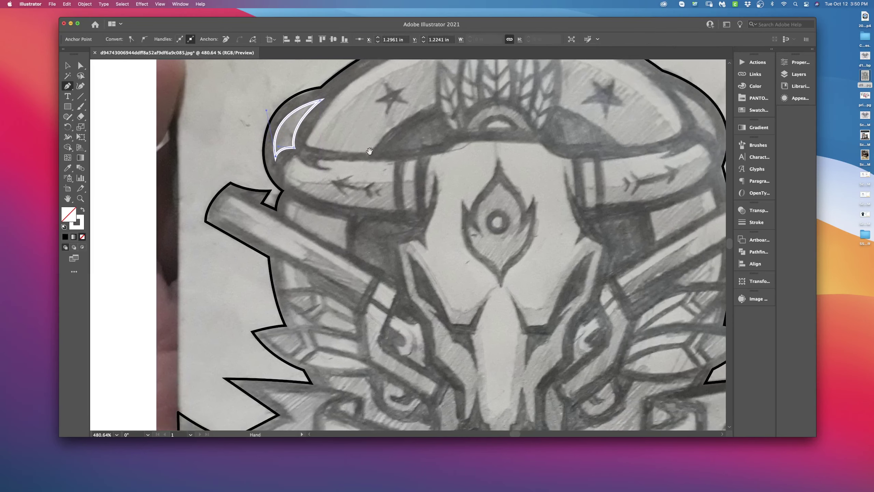
left_click(295, 156)
mouse_move(295, 156)
left_mouse_down()
mouse_move(423, 214)
mouse_move(398, 211)
left_mouse_up()
left_click_drag(473, 214, 474, 214)
left_click(398, 210)
left_click_drag(394, 160, 397, 128)
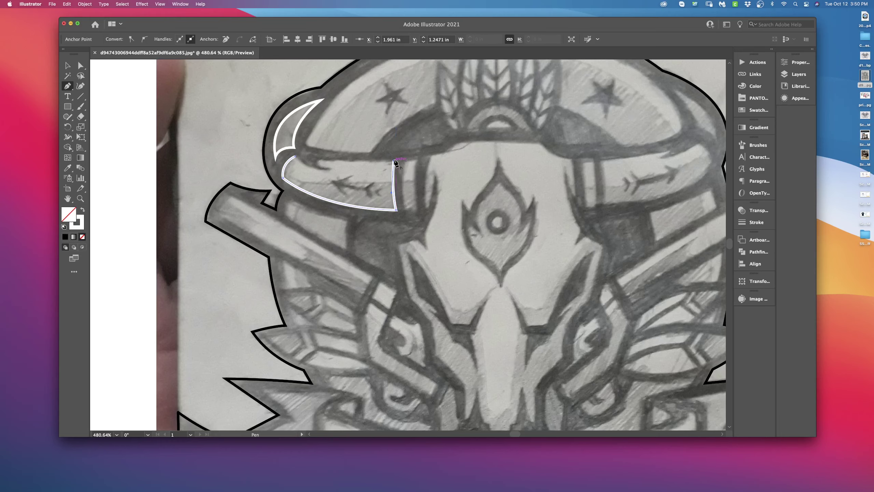
scroll(366, 169, "left", 3)
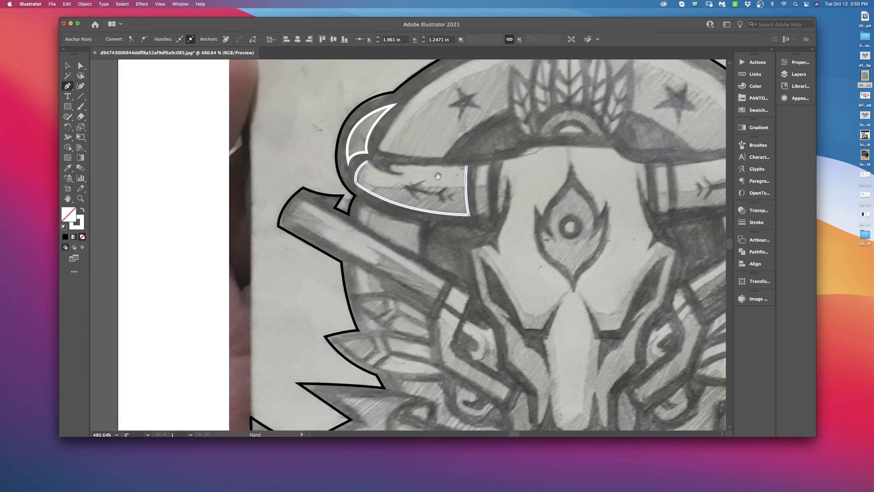
left_click(392, 164)
left_click_drag(403, 173, 420, 176)
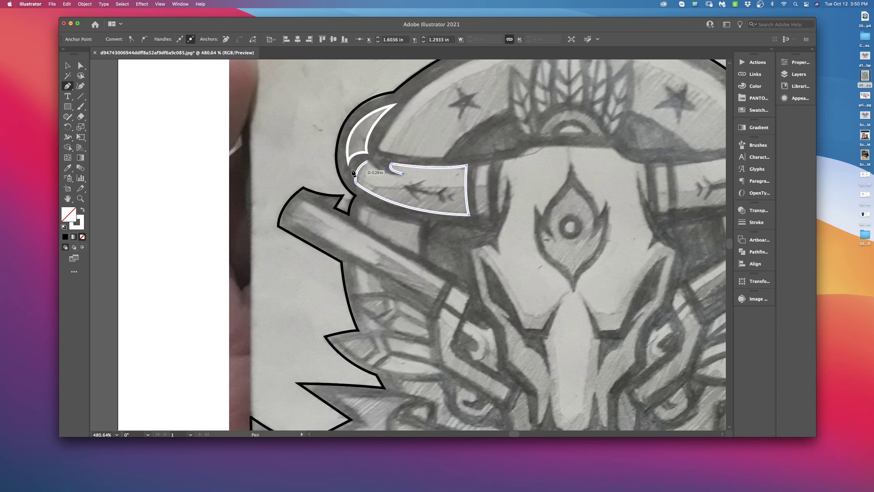
left_click_drag(367, 161, 385, 178)
left_click_drag(479, 186, 412, 162)
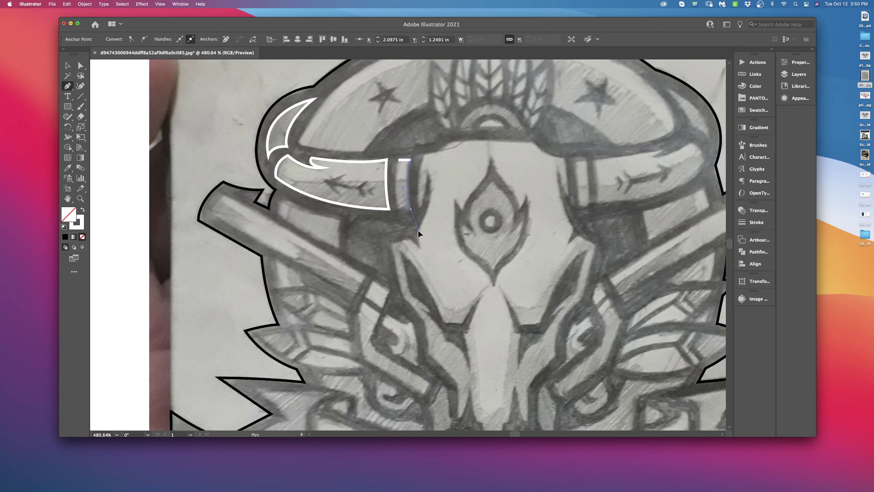
- Close the narrow ring piece where the left horn meets the skull
left_click(411, 207)
left_click(398, 209)
left_click_drag(402, 145, 404, 134)
- Start a new path down the skull's left edge with curved anchors and a corner where it turns
left_click_drag(464, 157, 423, 179)
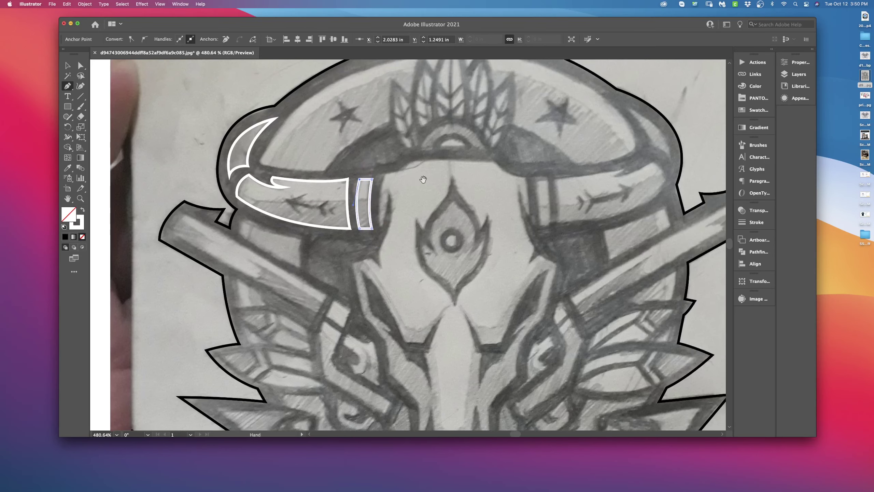
left_click(385, 173)
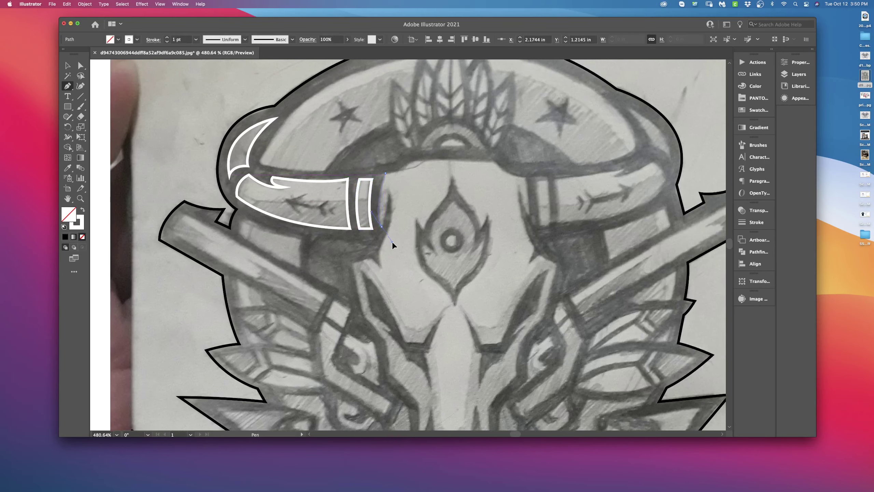
left_click_drag(392, 242, 391, 246)
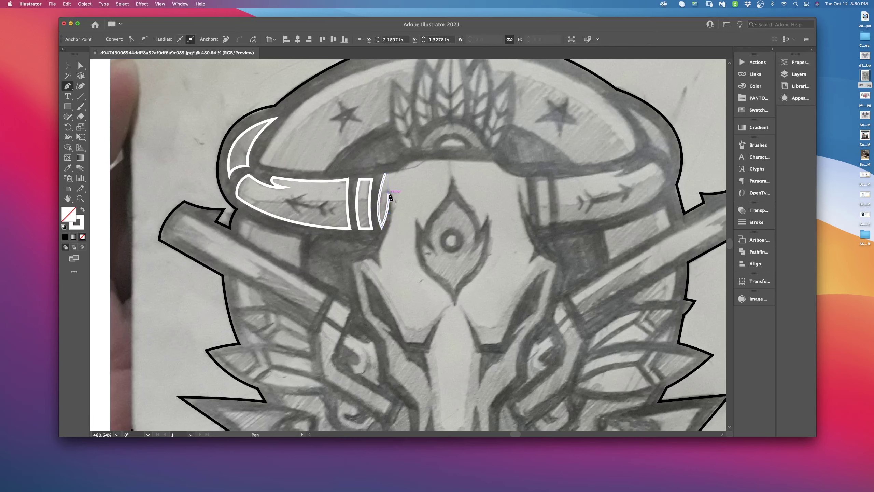
mouse_move(388, 194)
left_mouse_down()
mouse_move(394, 235)
mouse_move(378, 192)
mouse_move(335, 201)
left_mouse_up()
left_click(333, 197)
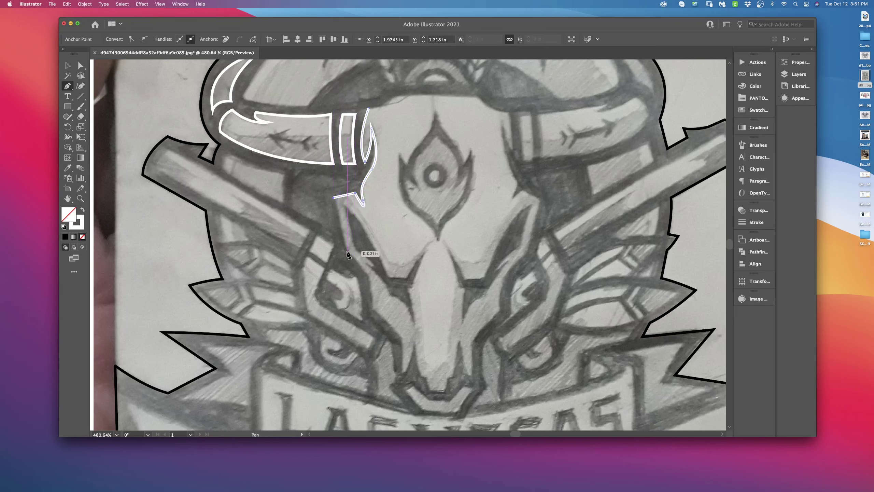
scroll(347, 254, "down", 5)
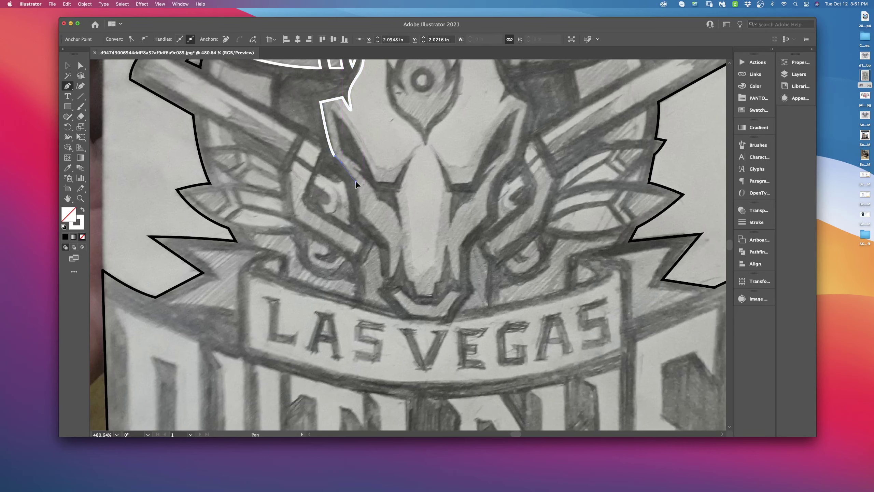
mouse_move(355, 180)
left_mouse_down()
mouse_move(362, 215)
mouse_move(352, 180)
left_mouse_up()
scroll(362, 215, "down", 4)
- Trace down the skull's side and around the snout's lower tip, notch and right side
left_click(351, 212)
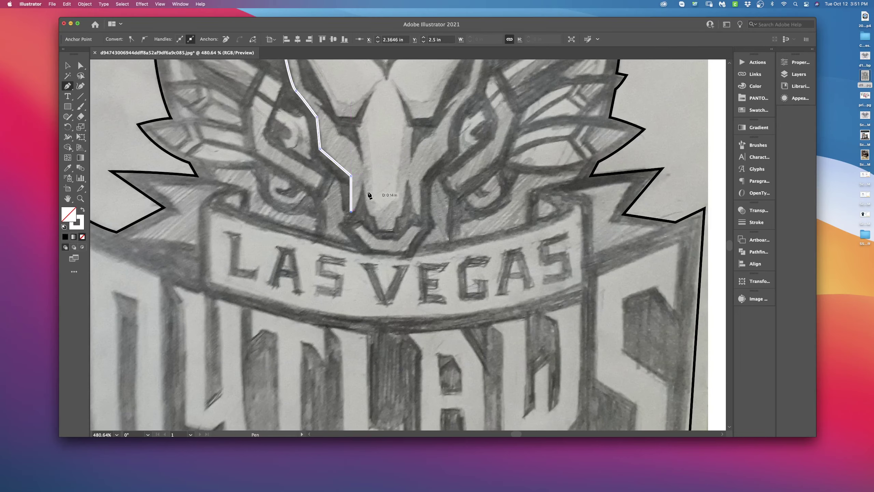
key("Escape")
mouse_move(362, 182)
left_mouse_down()
mouse_move(380, 233)
mouse_move(393, 235)
left_mouse_up()
left_click(393, 231)
left_click(396, 216)
left_click_drag(404, 212, 405, 209)
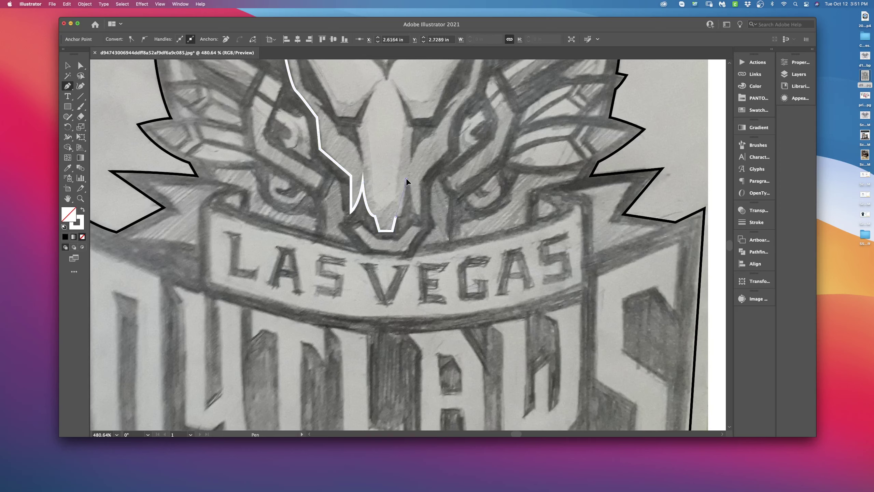
left_click_drag(405, 151, 409, 145)
left_click(419, 217)
scroll(383, 235, "up", 3)
scroll(382, 236, "right", 3)
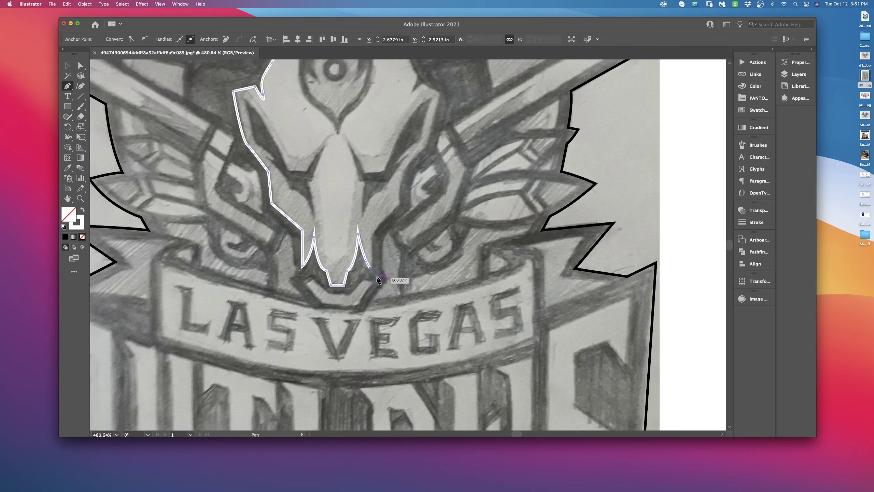
- Continue up the skull's right cheek and edge with corners and curves to the top right
left_click(373, 236)
left_click(399, 205)
scroll(426, 160, "up", 3)
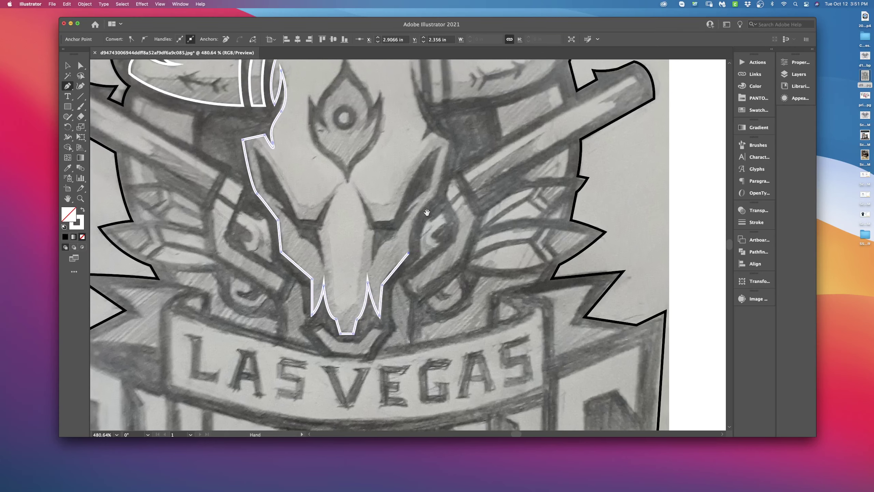
left_click_drag(435, 196, 465, 167)
left_click(449, 141)
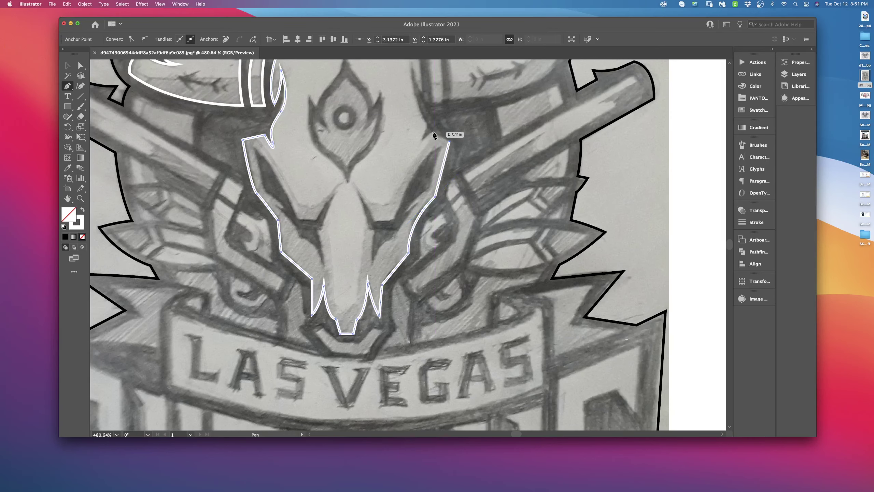
left_click(424, 140)
scroll(519, 195, "up", 3)
scroll(519, 194, "left", 3)
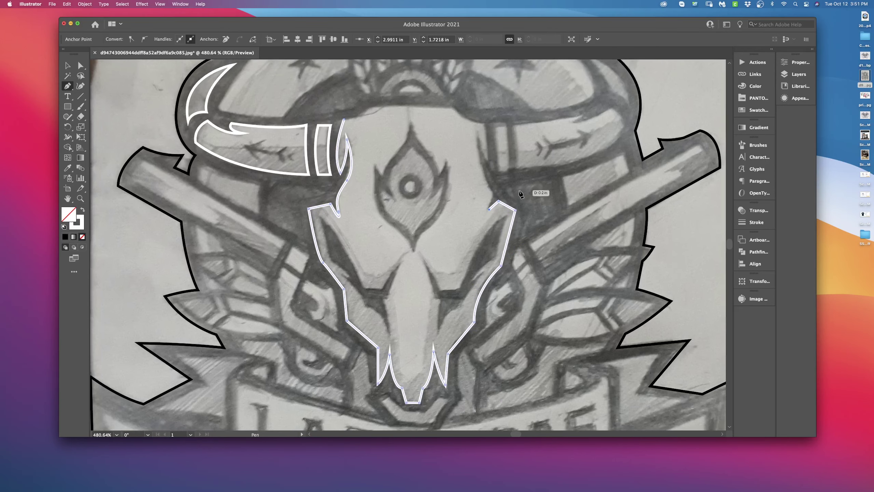
left_click(493, 195)
mouse_move(478, 132)
left_mouse_down()
mouse_move(481, 113)
mouse_move(485, 141)
mouse_move(478, 135)
left_mouse_up()
left_click(489, 162)
- Close the skull outline across its top edge, undoing and redrawing the top-left closing segment as a curve
left_click_drag(489, 132, 501, 200)
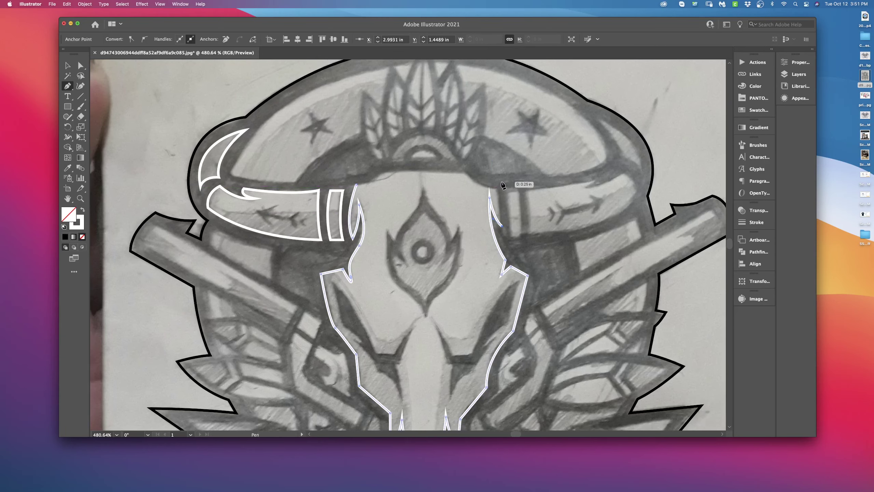
left_click_drag(465, 174, 450, 156)
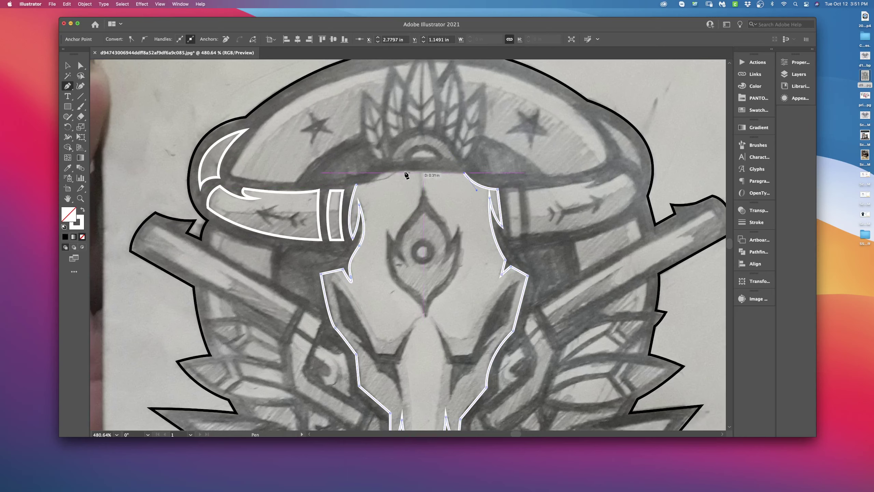
left_click(385, 170)
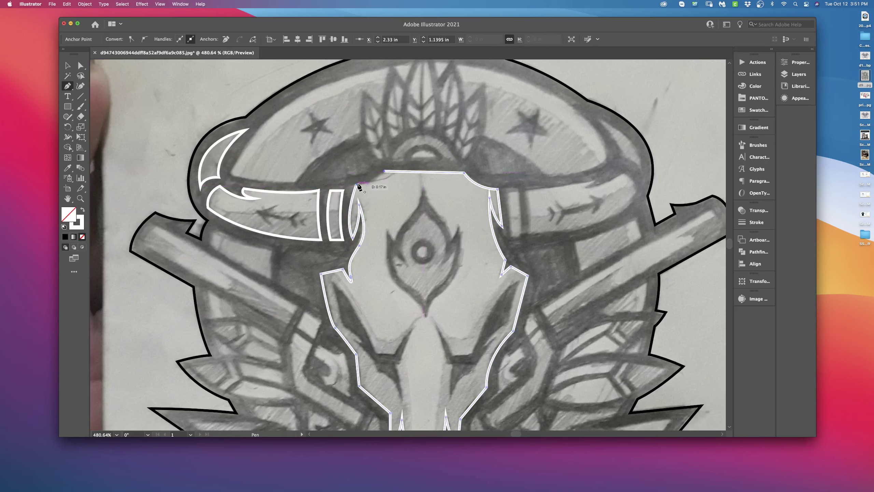
left_click(356, 183)
scroll(545, 137, "right", 5)
scroll(479, 157, "right", 2)
scroll(444, 178, "right", 2)
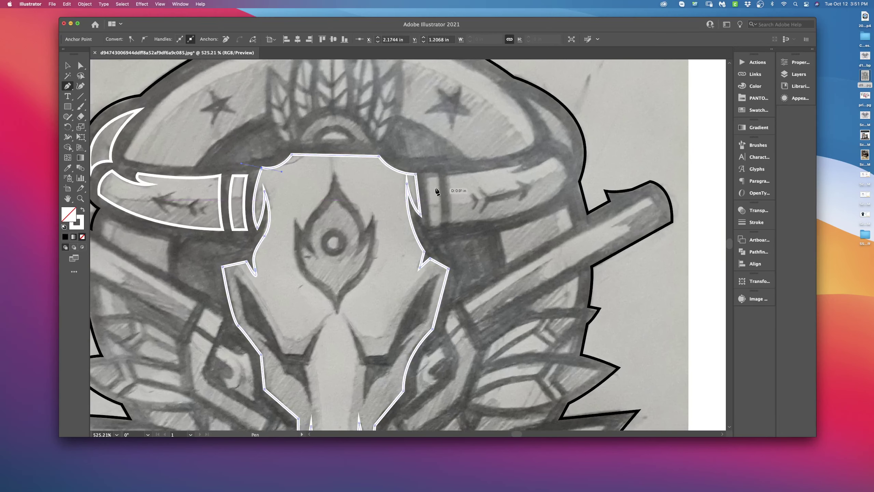
key("super+z")
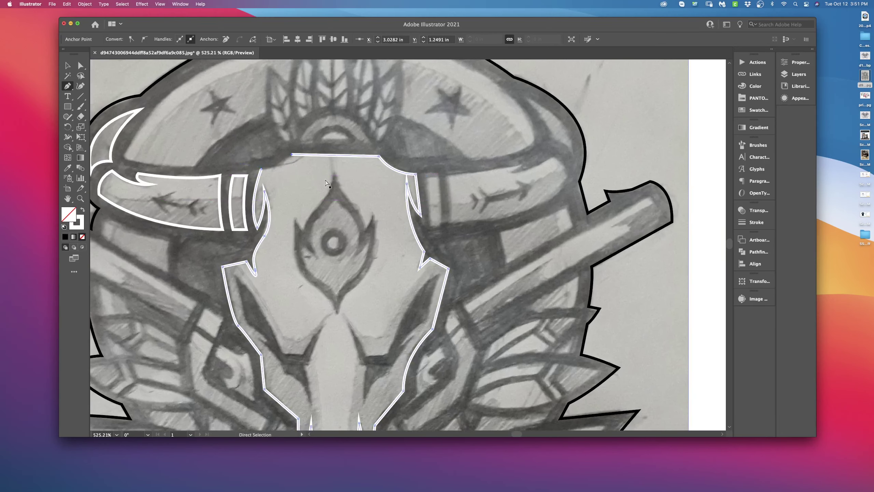
left_click_drag(258, 171, 248, 170)
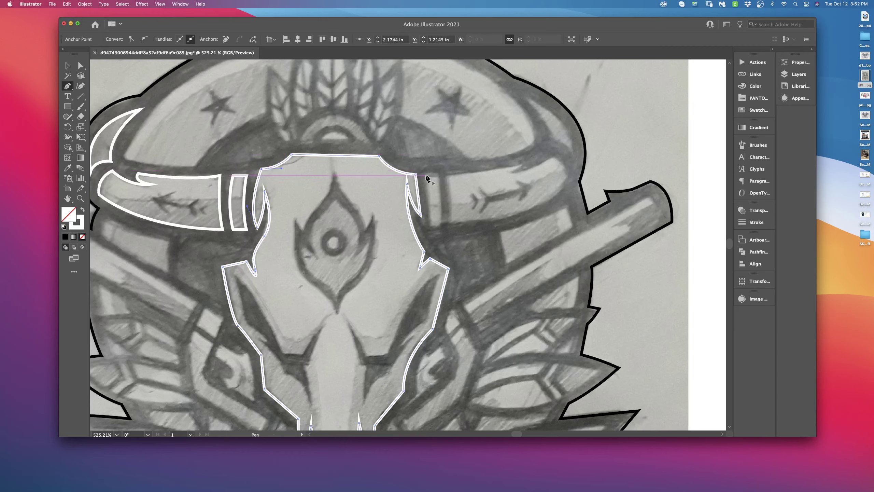
- Trace the right horn's ring piece and its rectangular band as closed white-outlined shapes
left_click(427, 180, "ctrl")
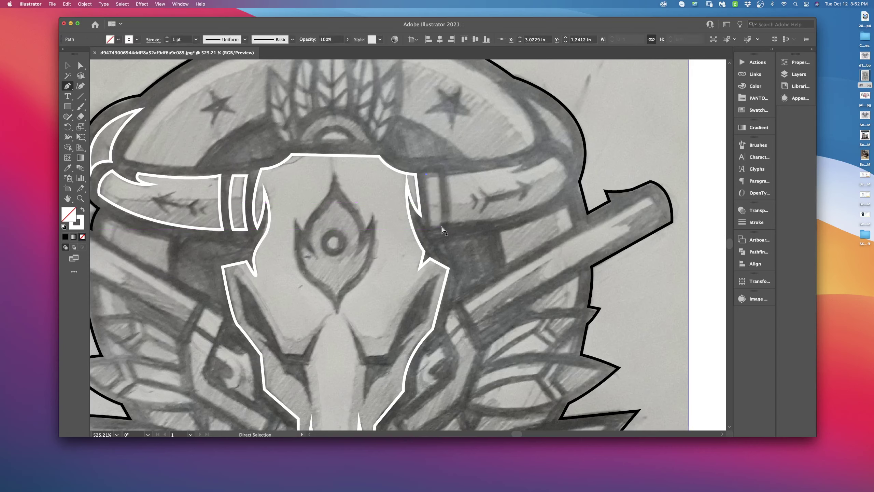
left_click(427, 174)
left_click(429, 226)
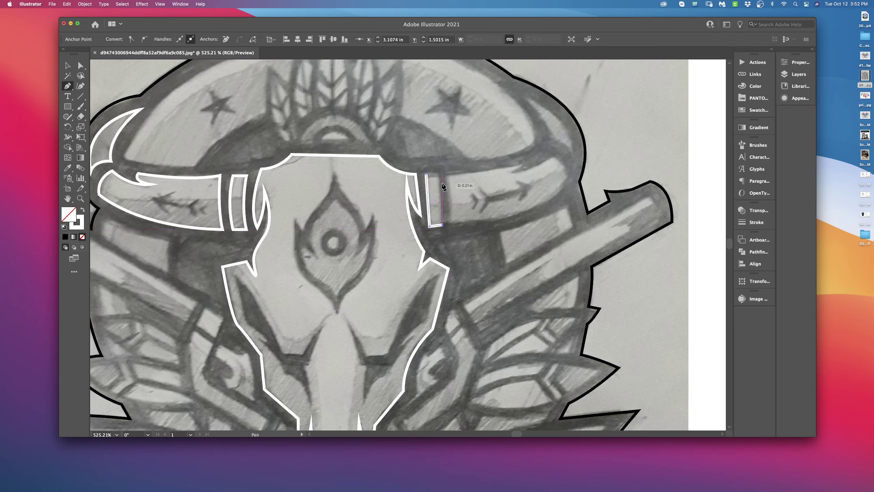
left_click(432, 228, "ctrl")
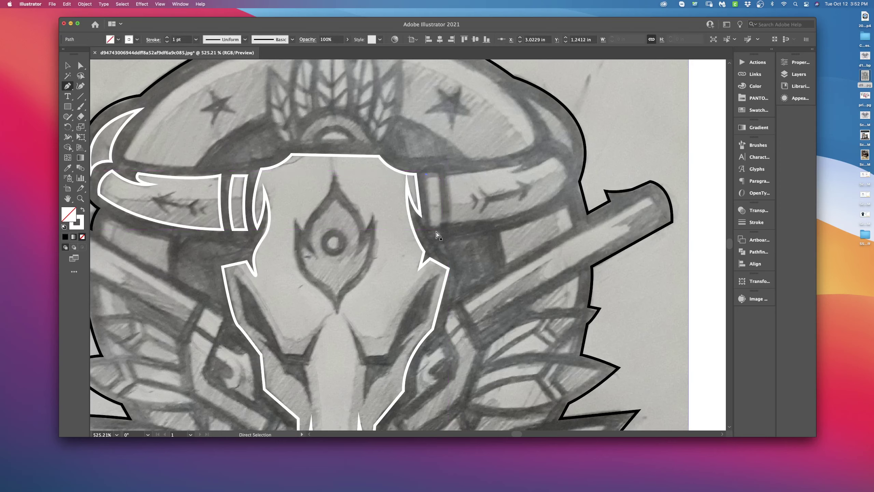
left_click(430, 226)
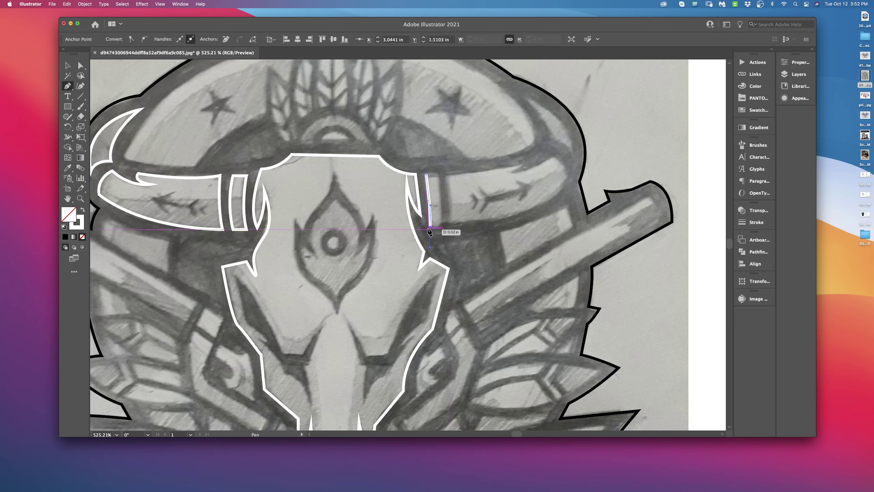
left_click(441, 227)
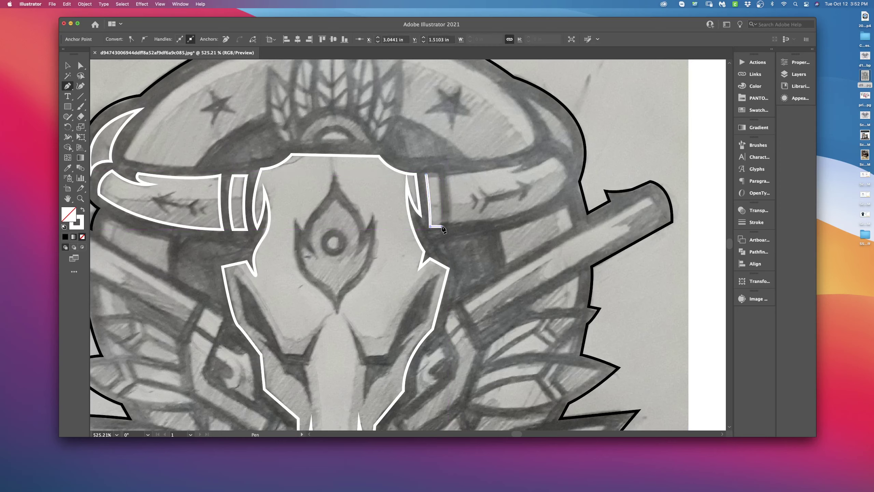
left_click(439, 174)
left_click(427, 174)
scroll(420, 179, "right", 2)
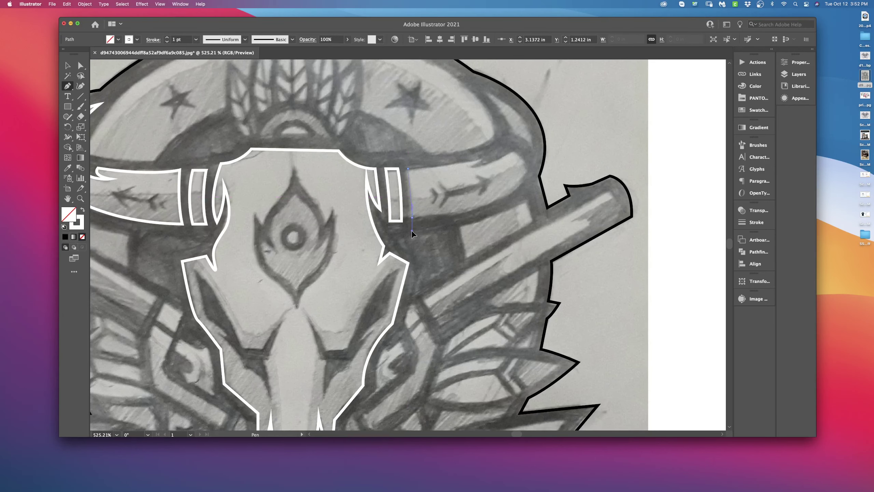
- Outline the right horn itself with curved anchors along its underside and a sharp corner, closing at the start
left_click_drag(411, 231, 408, 240)
left_click_drag(469, 212, 440, 226)
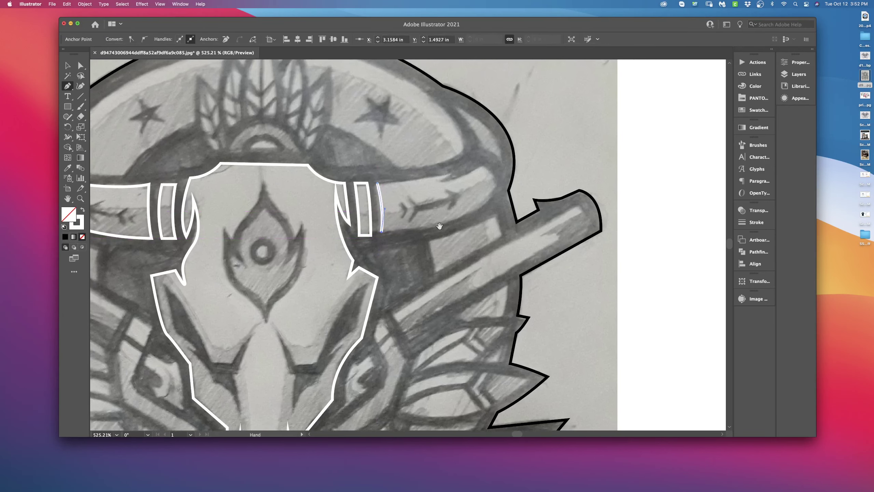
left_click_drag(526, 132, 527, 132)
left_click(496, 184)
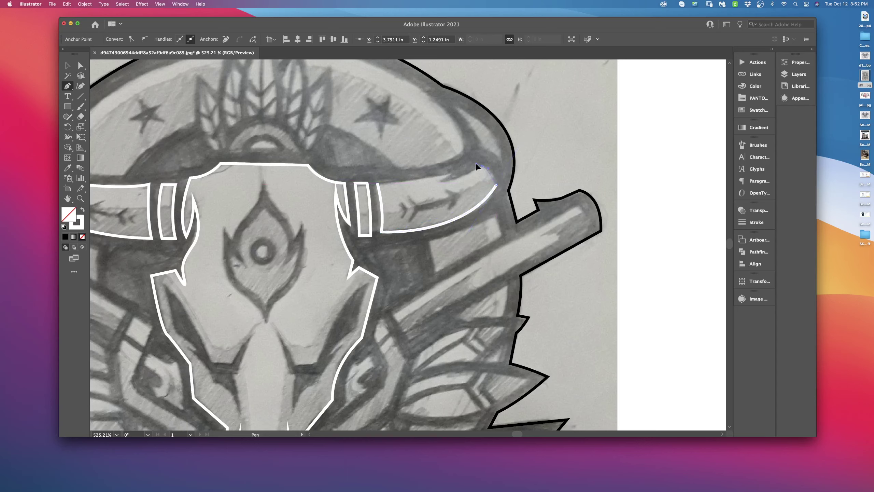
left_click_drag(439, 183, 450, 172)
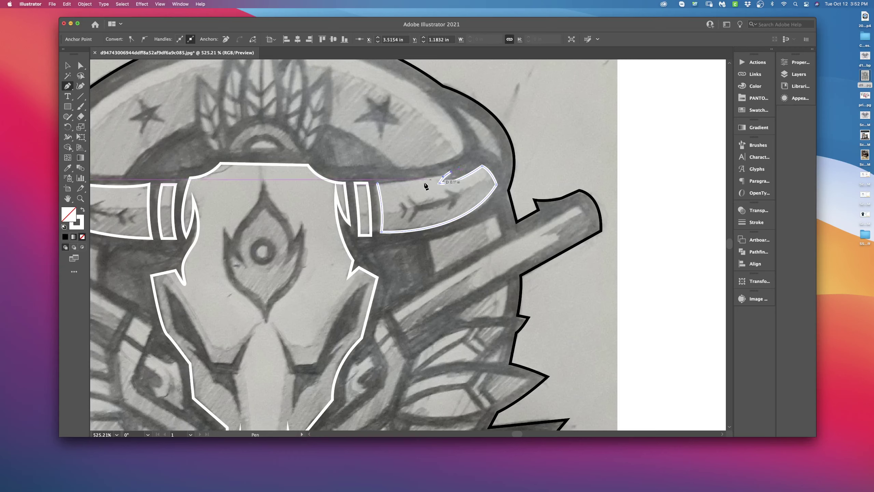
left_click(410, 179)
left_click(378, 183)
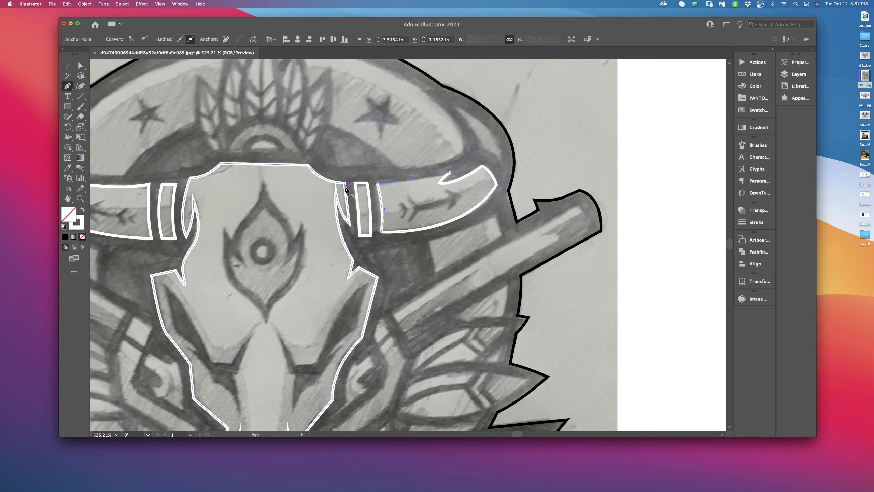
scroll(486, 196, "up", 2)
- Trace the curve along the horn top and the curved sliver above the horn tip as closed shapes
left_click(441, 204)
left_click_drag(369, 217, 338, 212)
left_click(443, 142, "super")
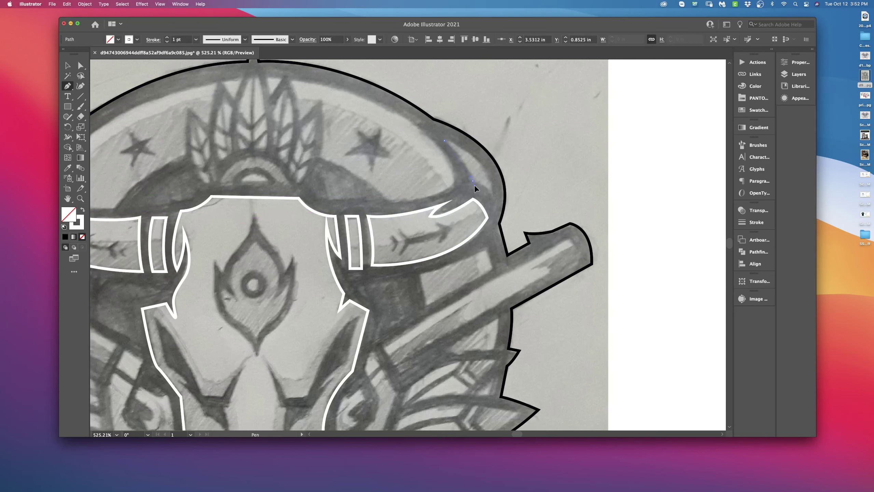
left_click_drag(474, 182, 476, 183)
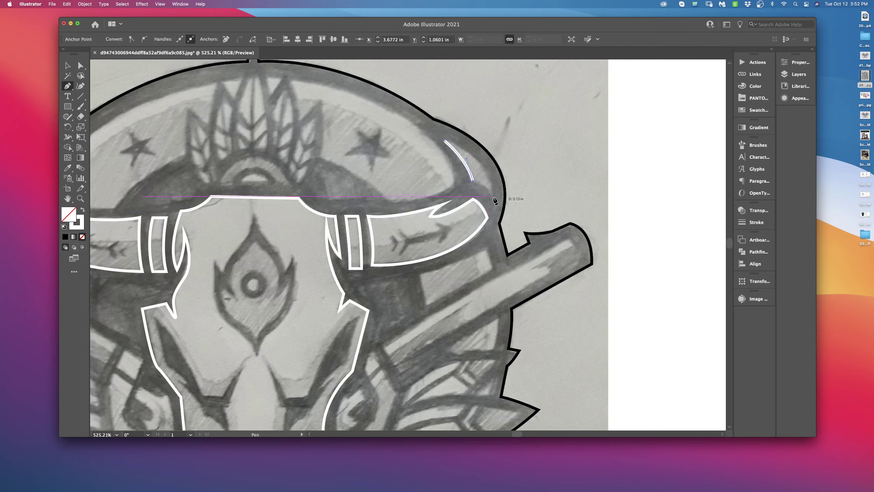
left_click_drag(503, 210, 502, 200)
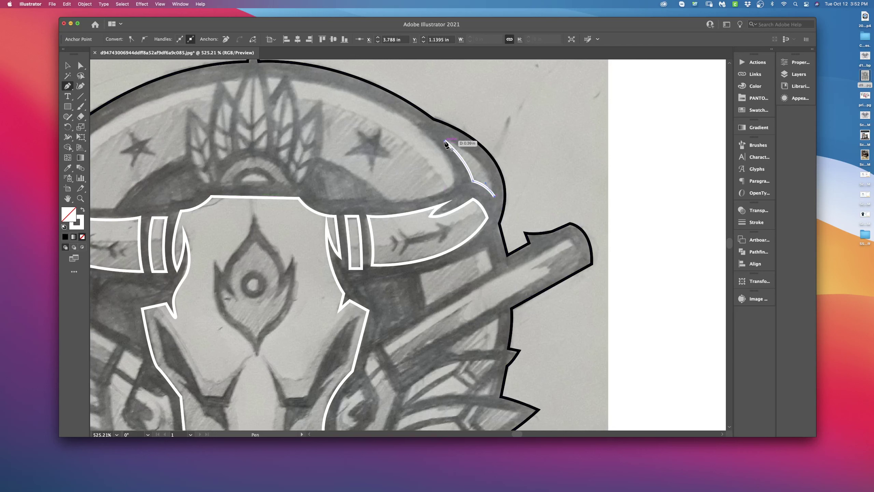
left_click_drag(468, 151, 448, 143)
left_click(445, 141)
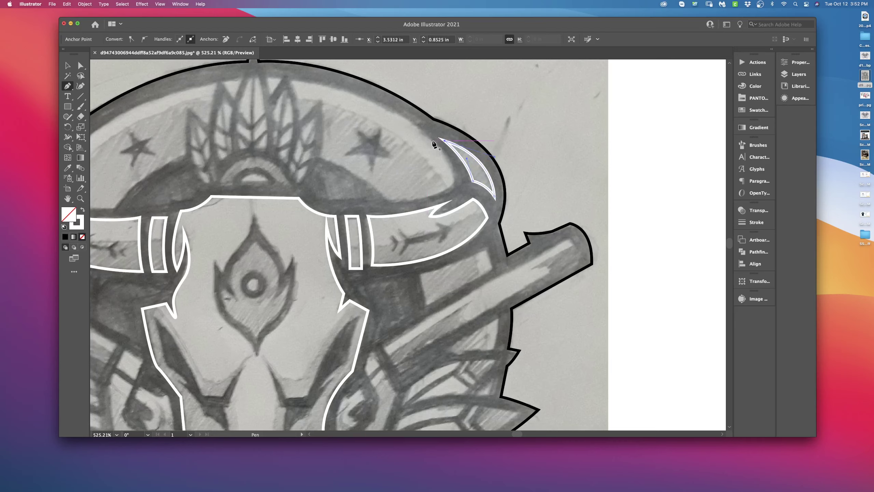
mouse_move(448, 162)
left_mouse_down()
mouse_move(340, 158)
mouse_move(288, 217)
mouse_move(356, 229)
left_mouse_up()
- Outline the area above the left horn up to the headdress feather with its pointed notch, closing the curve
left_click(213, 258)
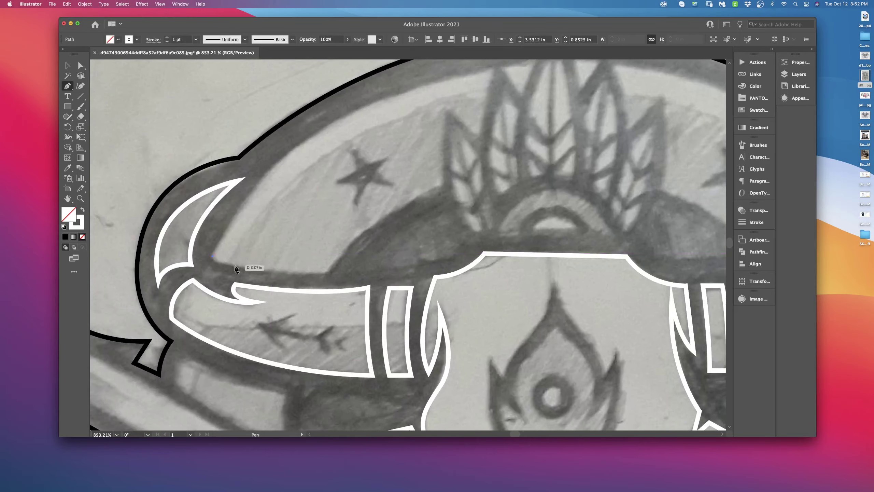
left_click(325, 272)
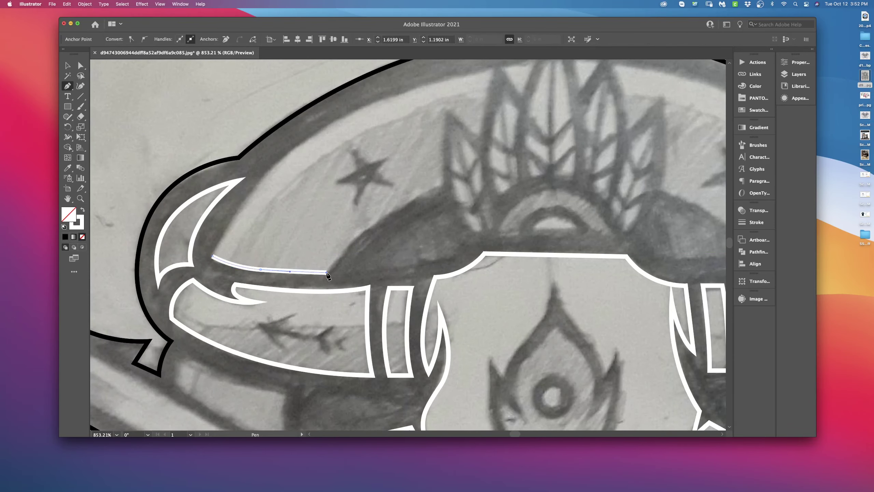
scroll(356, 239, "right", 5)
scroll(355, 239, "up", 1)
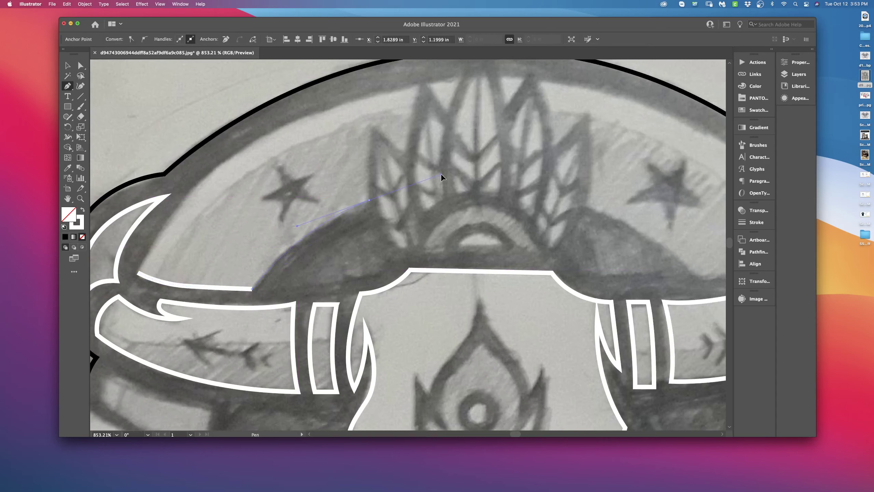
left_click_drag(424, 180, 442, 174)
key("Escape")
left_click_drag(376, 100, 377, 94)
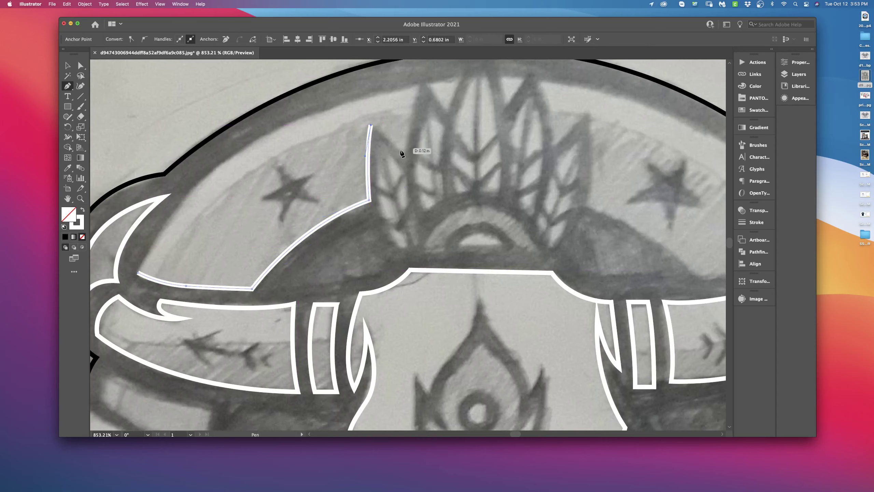
left_click_drag(406, 153, 422, 170)
scroll(407, 158, "up", 3)
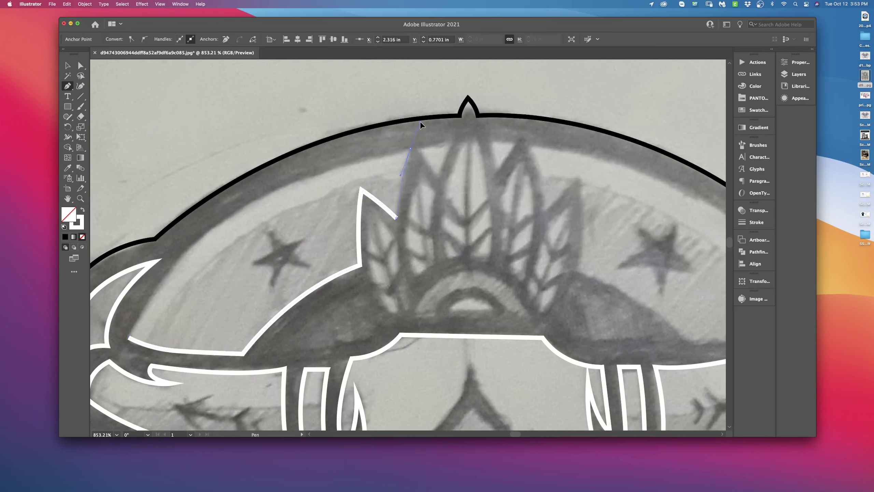
left_click(410, 149)
scroll(313, 213, "down", 3)
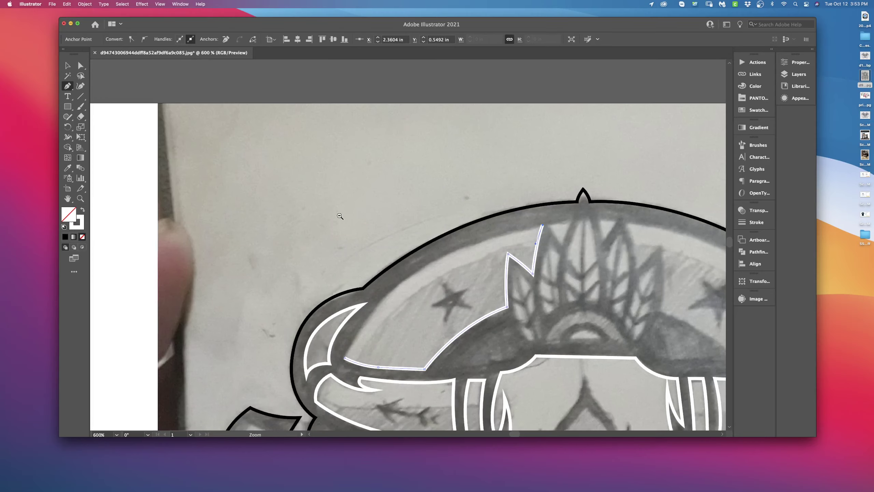
scroll(313, 214, "down", 2)
left_click_drag(288, 237, 221, 355)
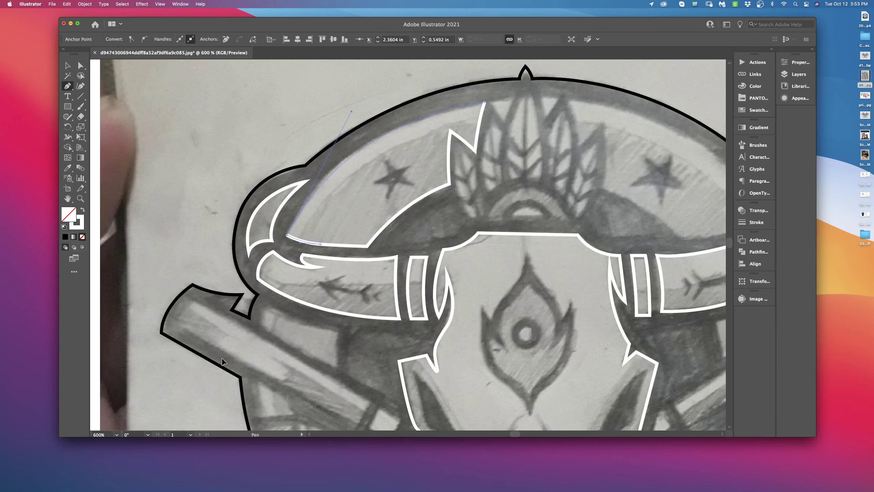
left_click_drag(222, 357, 228, 355)
- Trace the two triangular gaps between the headdress feathers as closed shapes
left_click_drag(601, 124, 403, 134)
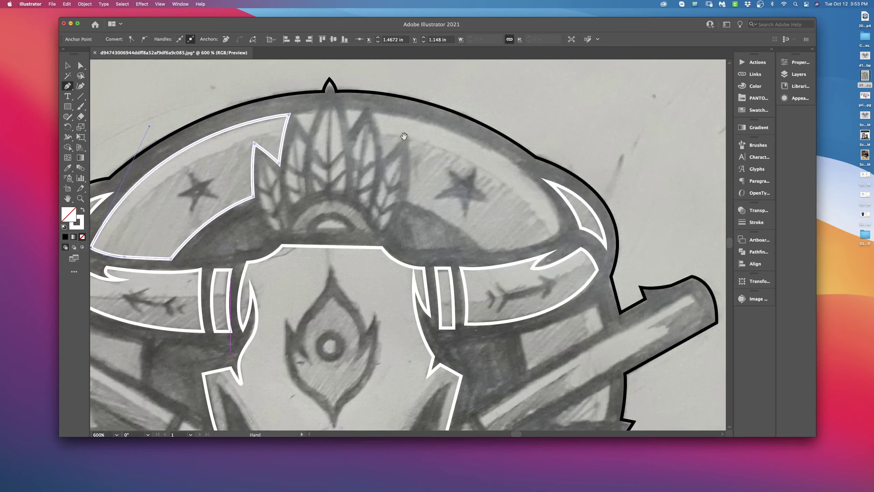
left_click(333, 135)
left_click(257, 96)
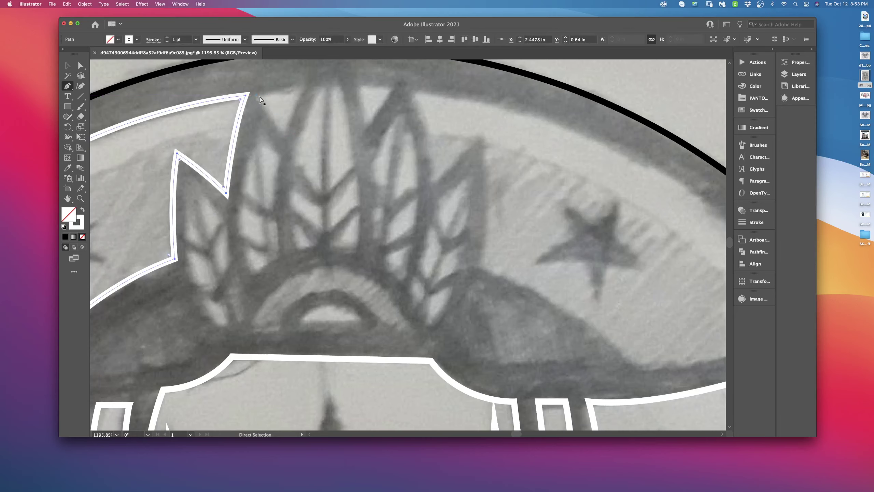
left_click_drag(256, 96, 287, 130)
left_click(286, 136)
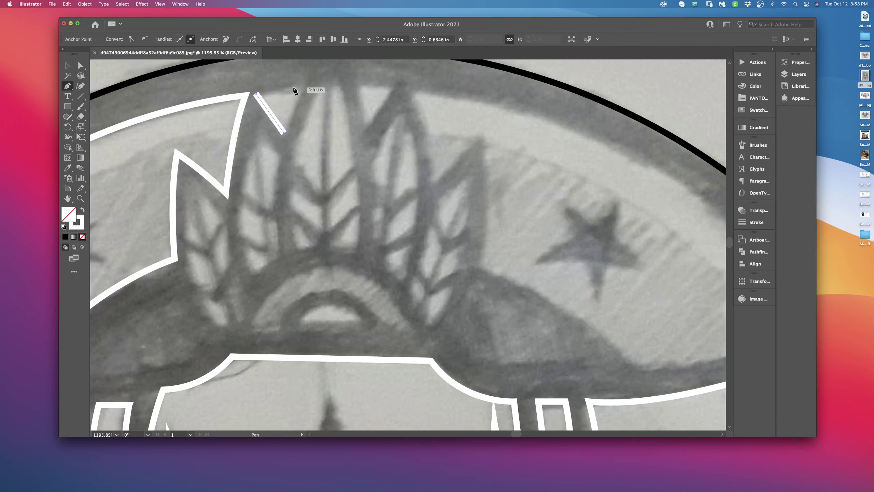
left_click(305, 86)
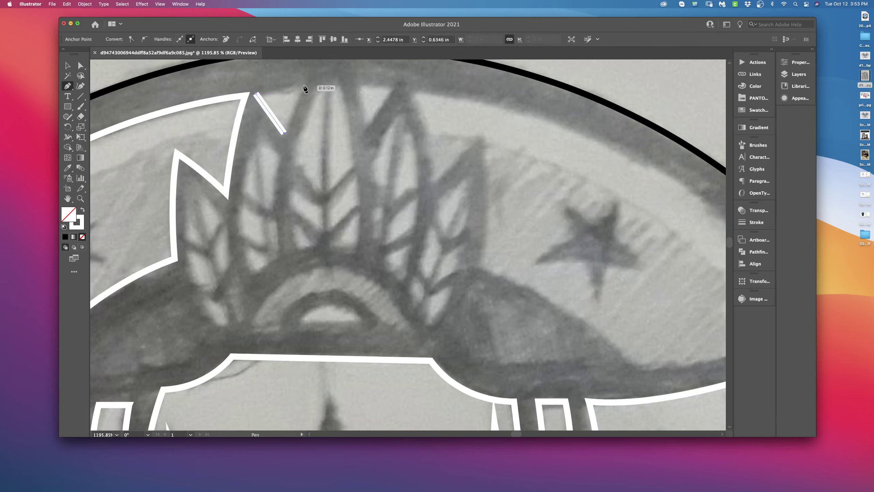
left_click(256, 96)
scroll(354, 151, "up", 2)
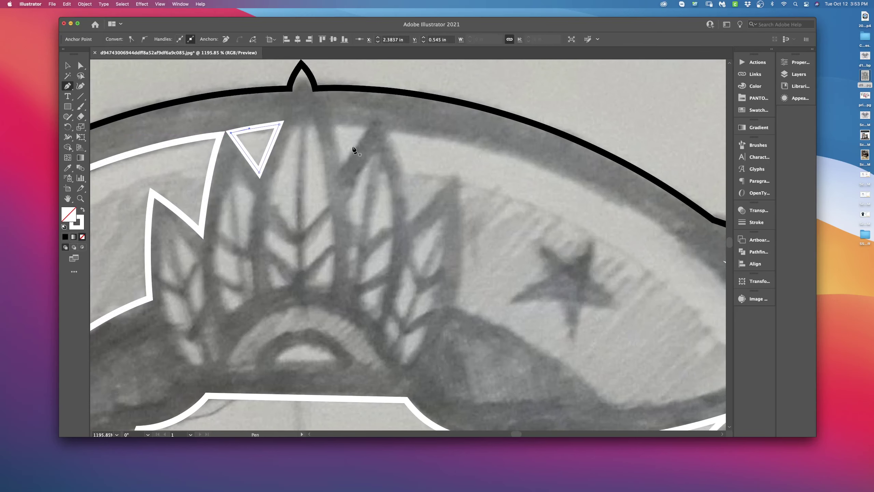
left_click(335, 129, "super")
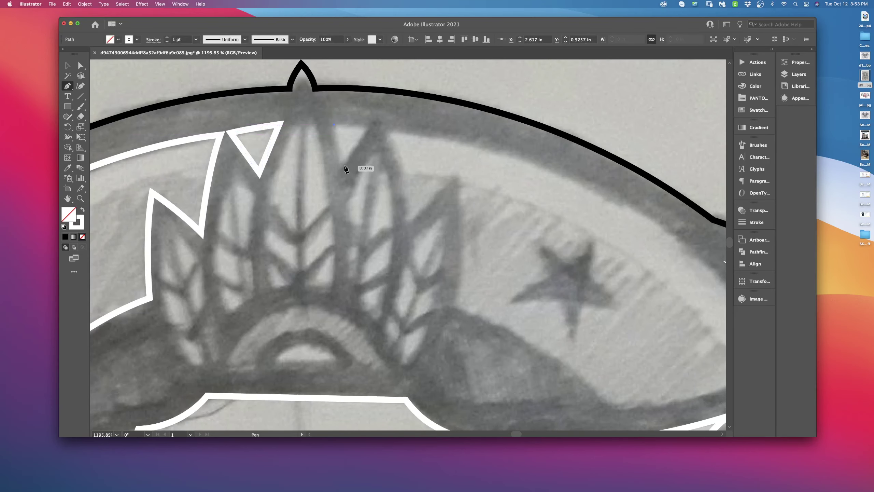
left_click_drag(342, 183, 341, 182)
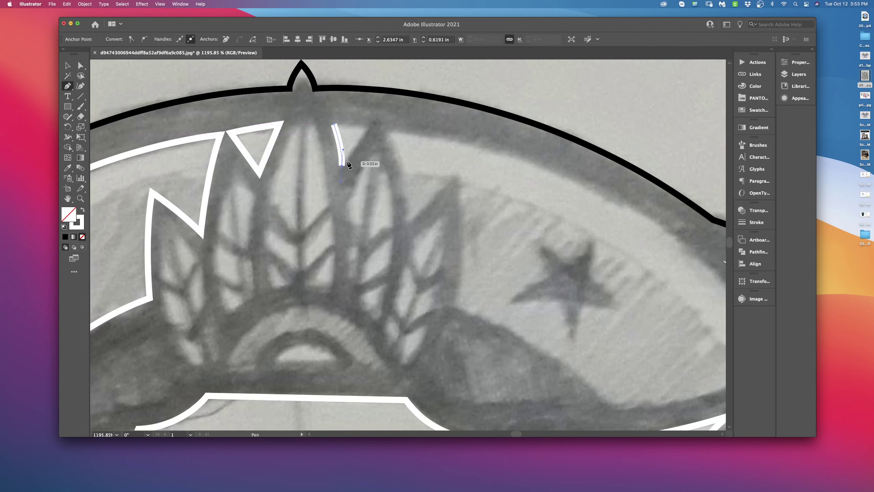
left_click(369, 128)
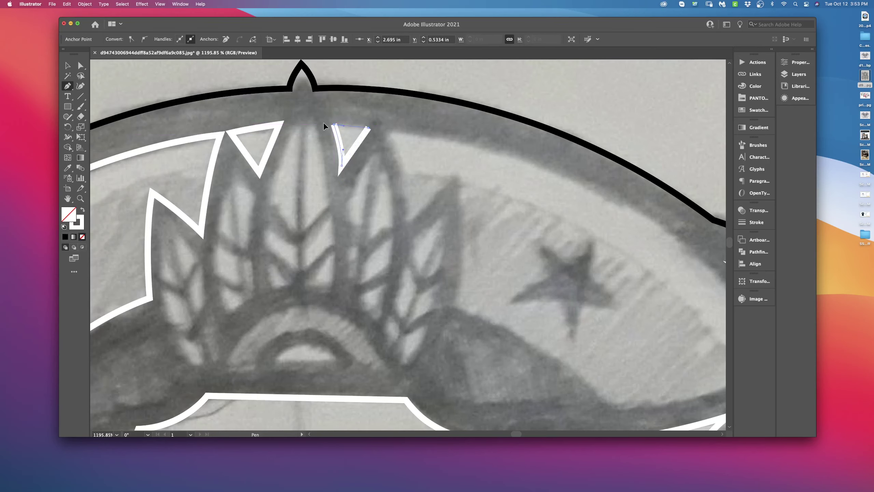
left_click(334, 125)
key("super+minus")
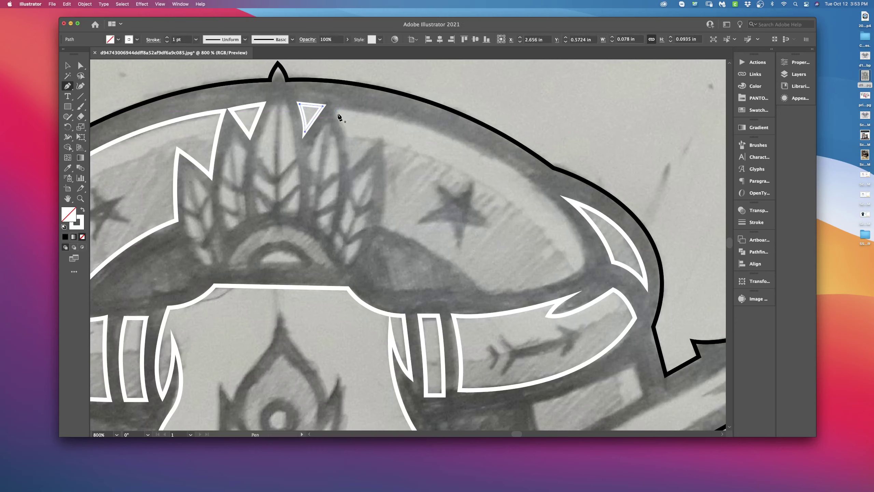
- Outline the oval background panel from the feather edge down around to the horn's inner edge and close it
left_click_drag(337, 110, 350, 175)
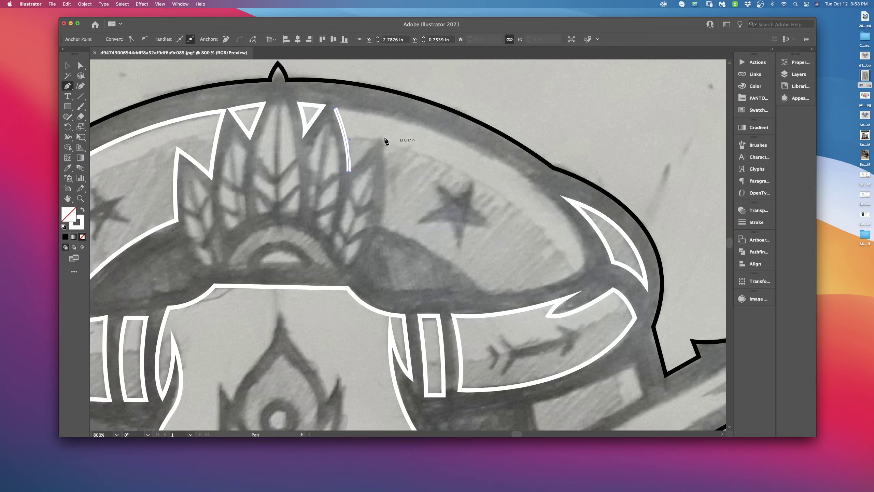
left_click_drag(382, 138, 394, 127)
left_click_drag(379, 226, 372, 262)
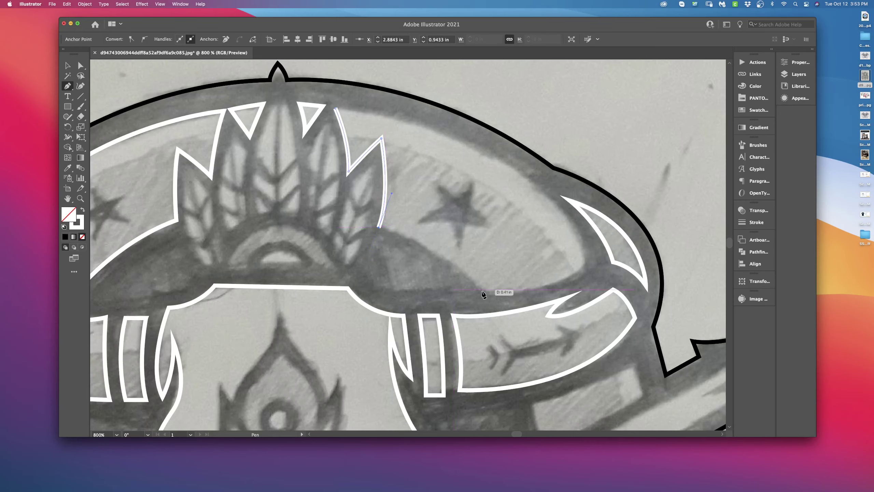
left_click_drag(479, 288, 505, 327)
scroll(505, 325, "right", 5)
scroll(504, 326, "down", 2)
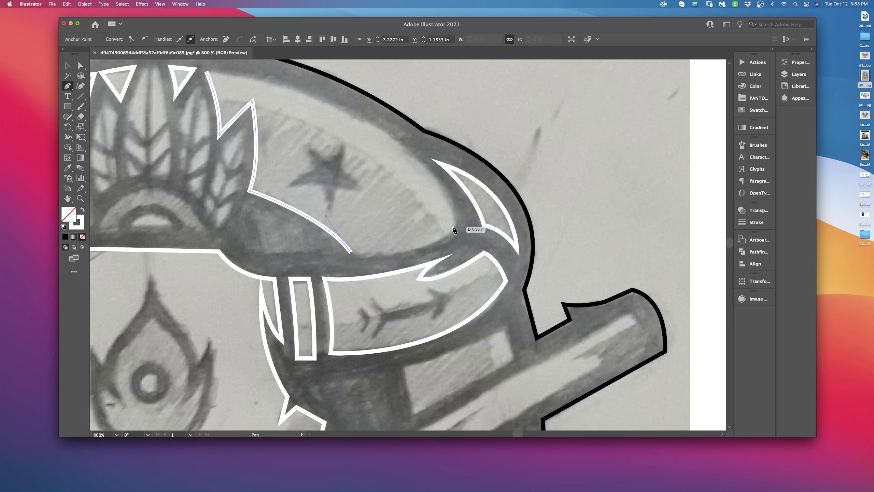
left_click_drag(455, 223, 461, 210)
left_click_drag(388, 215, 516, 262)
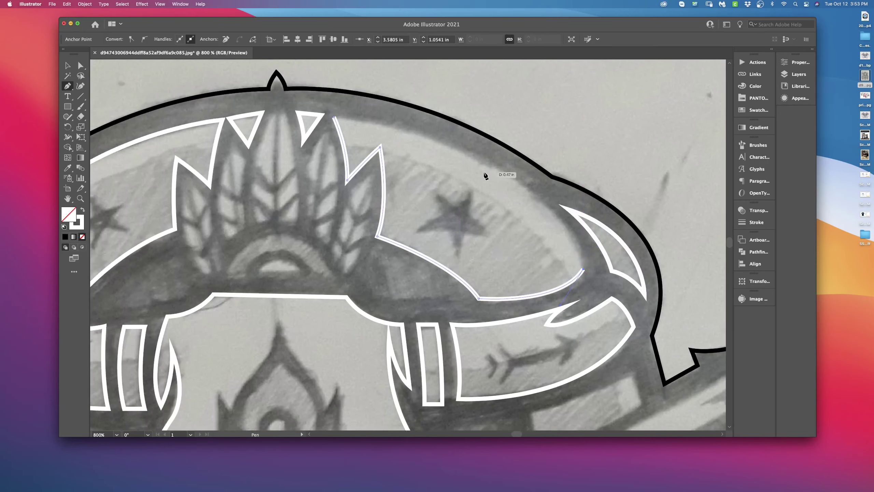
left_click(374, 114)
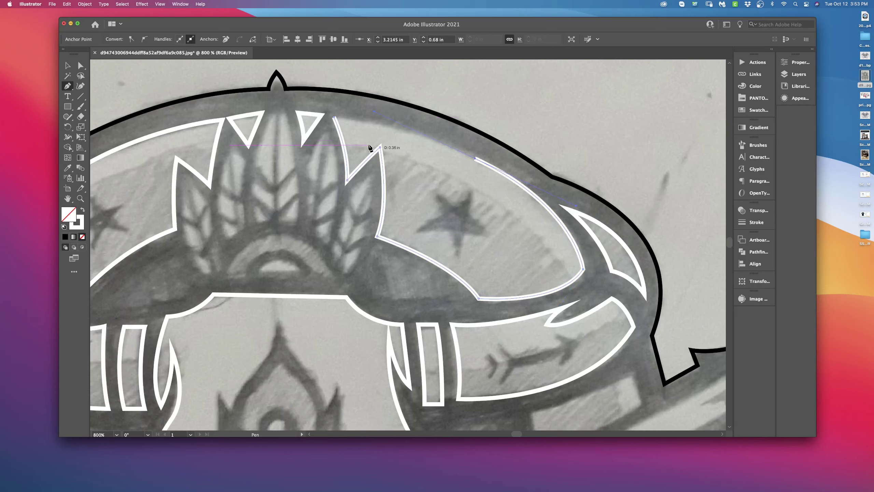
left_click(335, 118)
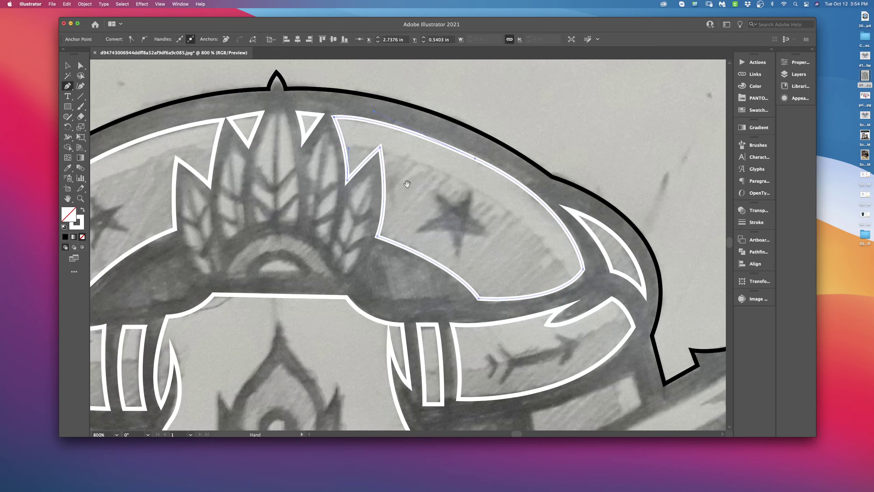
scroll(374, 223, "down", 3)
scroll(377, 167, "up", 5)
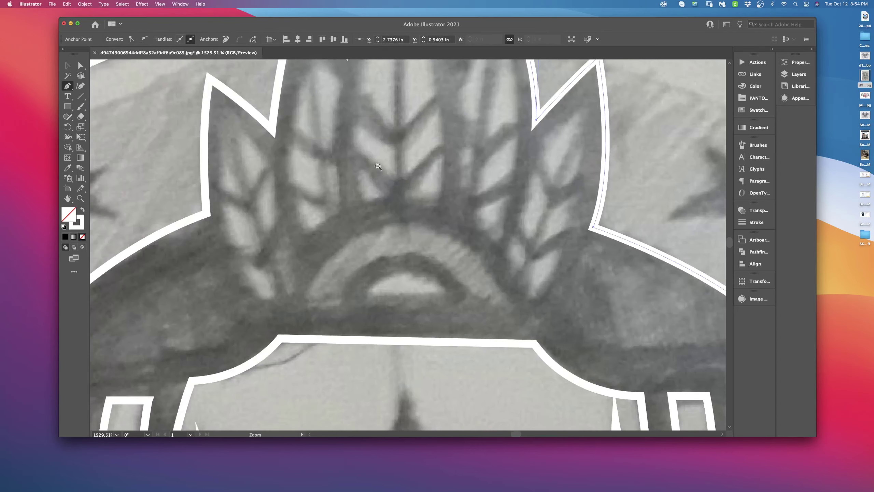
- Trace the two upper triangular vanes on the leftmost feather as closed shapes
left_click_drag(312, 202, 363, 233)
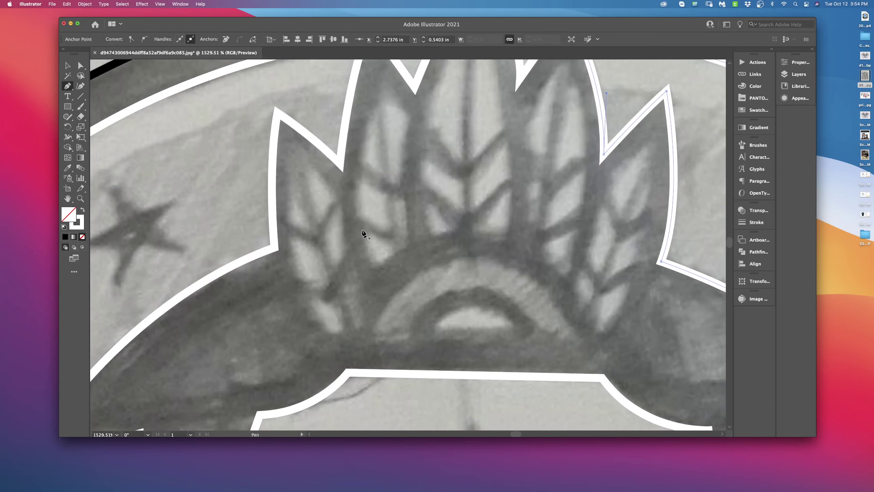
left_click(290, 147)
left_click(312, 234)
left_click(289, 220)
left_click(291, 146)
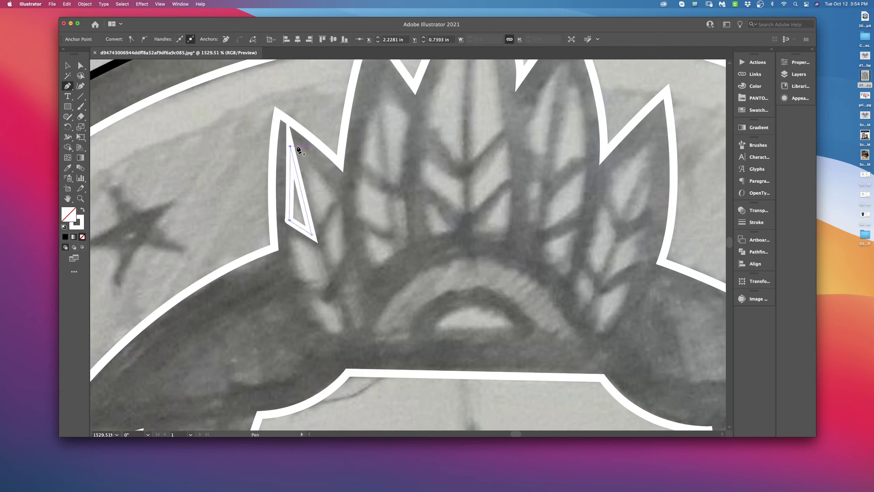
left_click(298, 145)
left_click(320, 222)
left_click(335, 195)
left_click(298, 146)
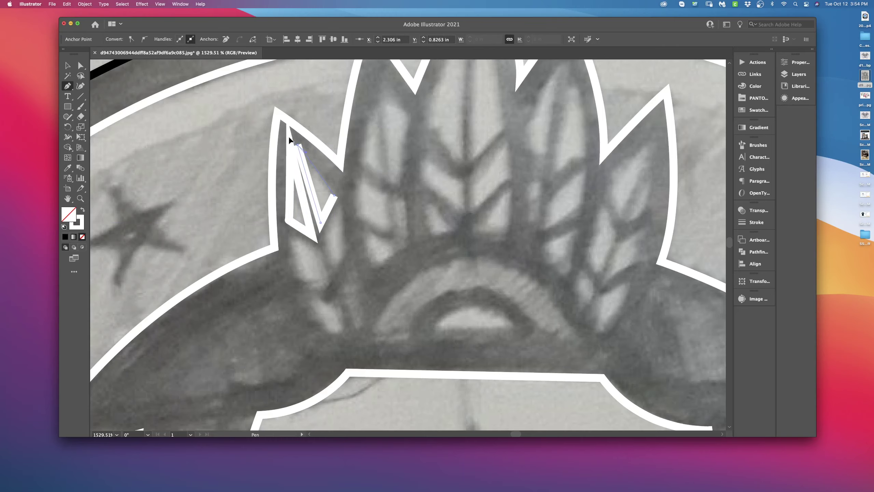
- Trace the two diamond-shaped vanes lower on the left feather as closed shapes
left_click(290, 236)
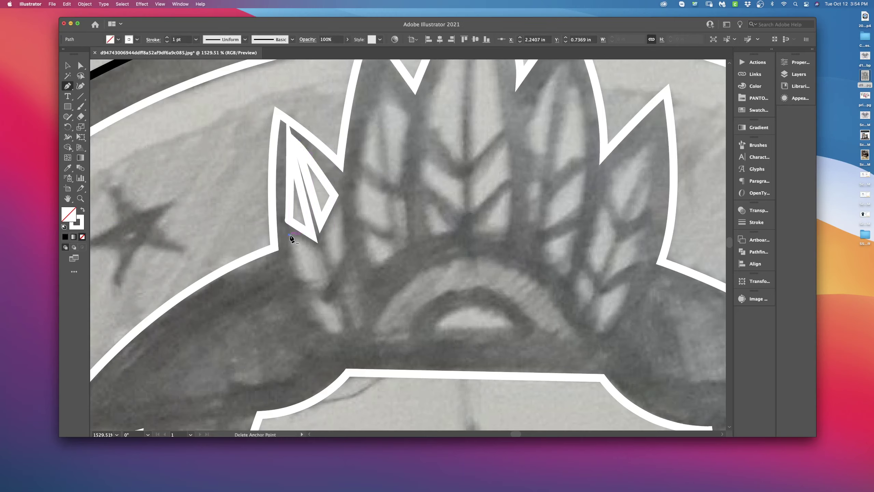
left_click(320, 253)
scroll(325, 226, "down", 5)
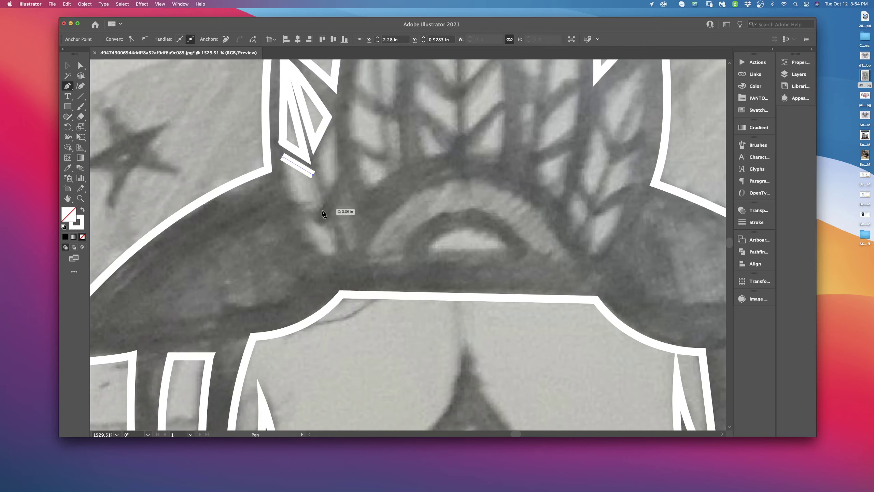
left_click(324, 214)
left_click(286, 195)
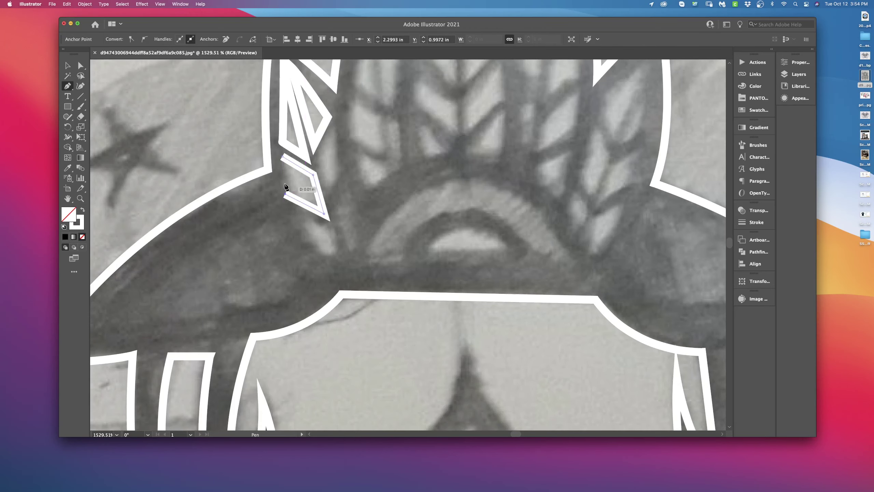
left_click(282, 157)
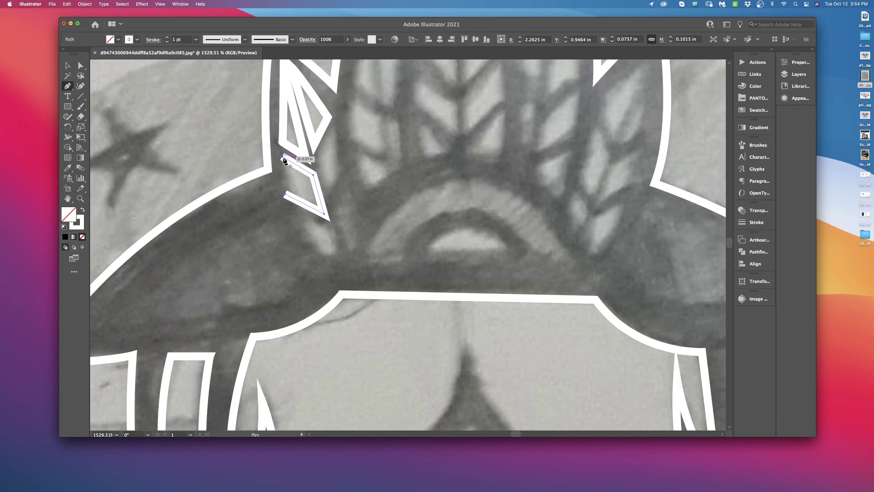
left_click(317, 161)
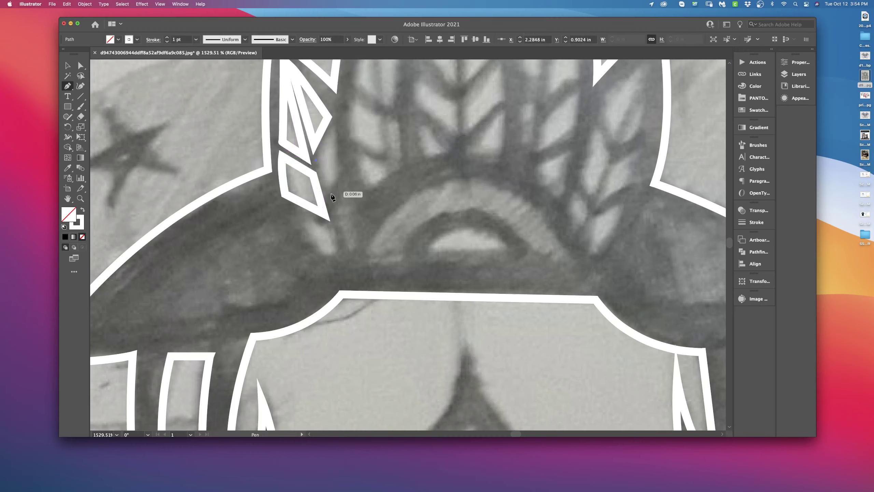
left_click(341, 172)
left_click(334, 128)
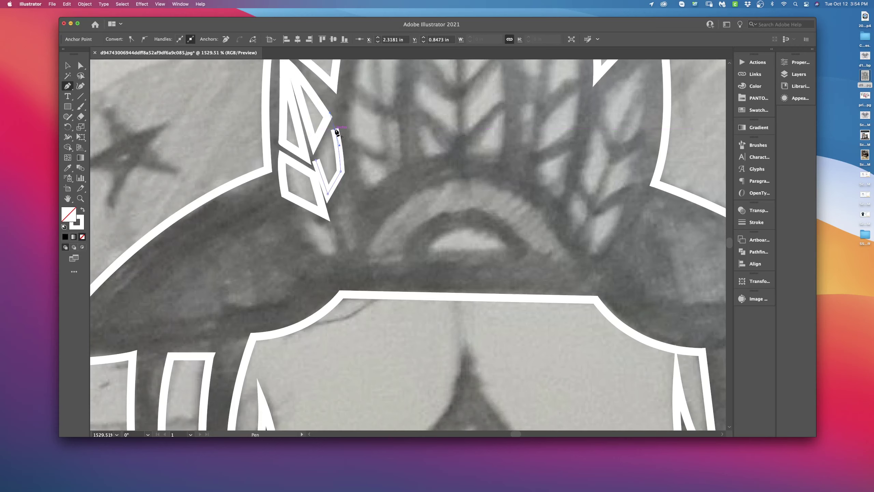
left_click(316, 161)
scroll(293, 182, "down", 2)
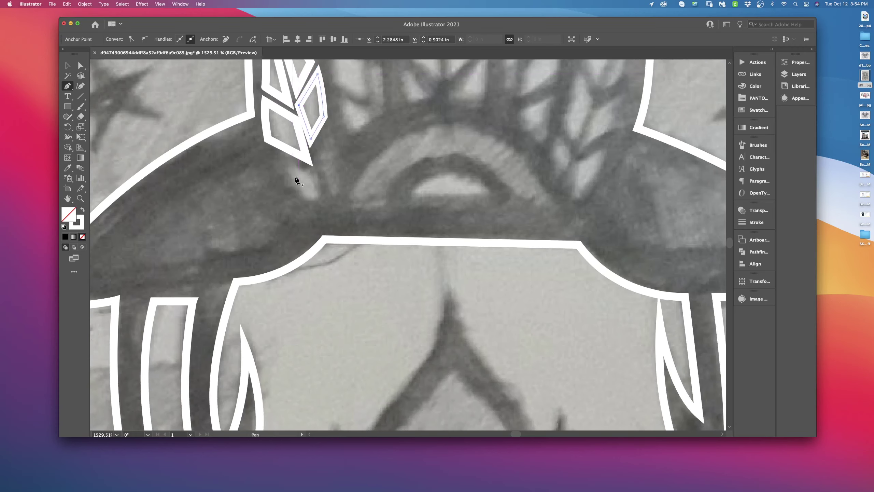
- Trace the feather's bottom vane with a curved edge and the sliver along its right edge
left_click(276, 160)
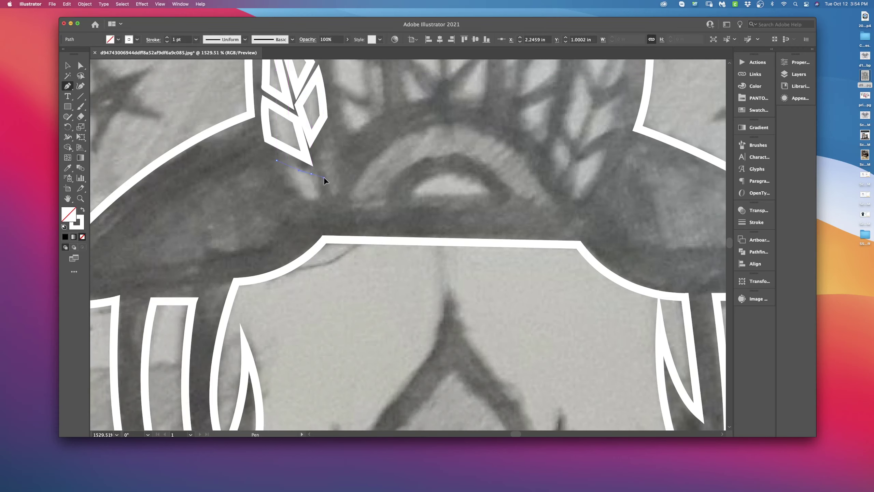
left_click(312, 176)
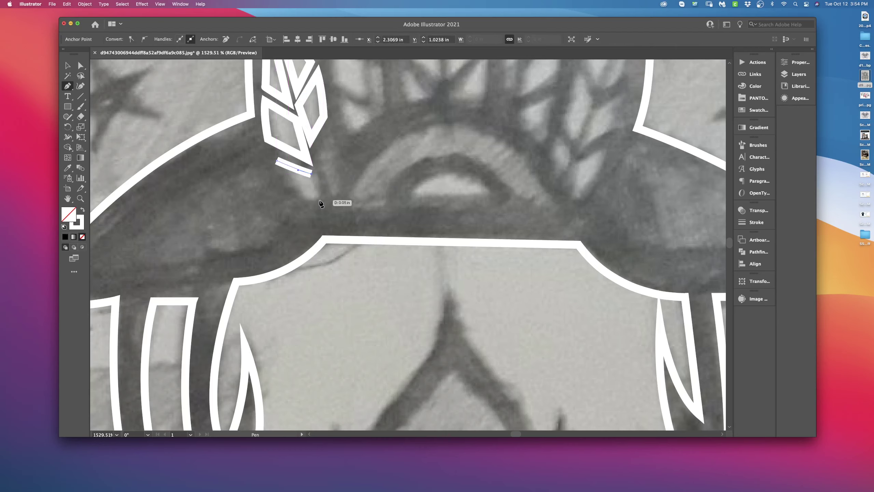
left_click(319, 200)
left_click_drag(277, 162, 267, 136)
left_click(314, 156)
left_click(334, 198)
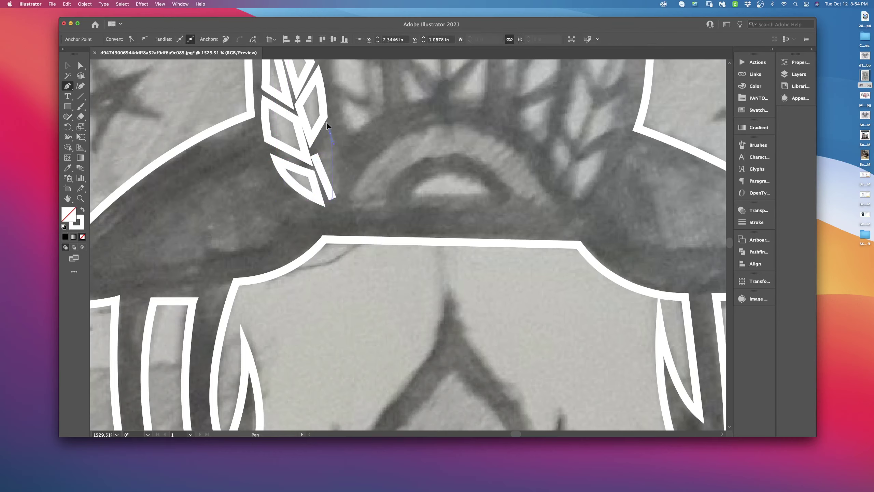
left_click(331, 132)
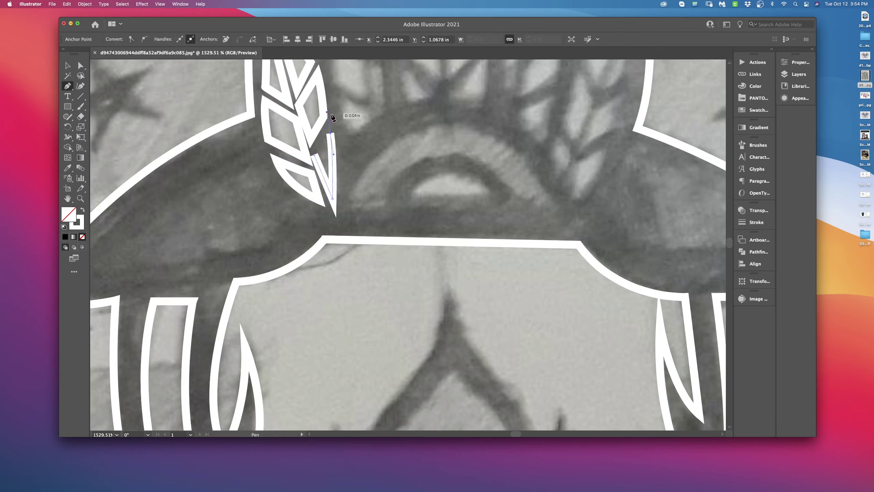
left_click(313, 156)
scroll(329, 162, "up", 3)
scroll(346, 196, "up", 1)
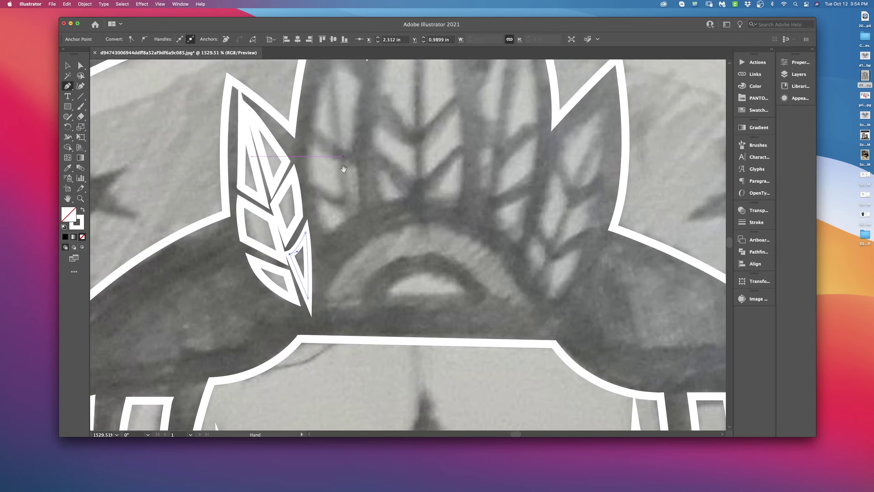
scroll(346, 172, "up", 1)
- Trace the top vane pieces of the second feather, reconnecting and closing the open vane path
left_click(318, 77)
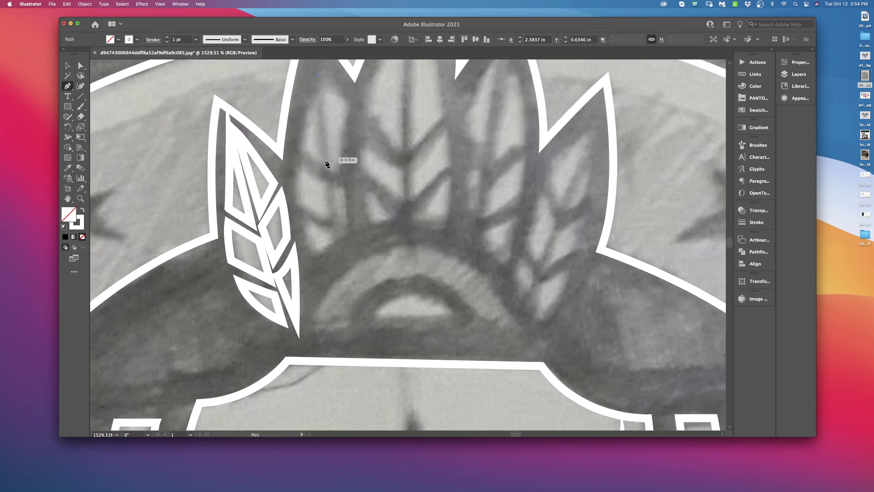
left_click(321, 164)
left_click(298, 146)
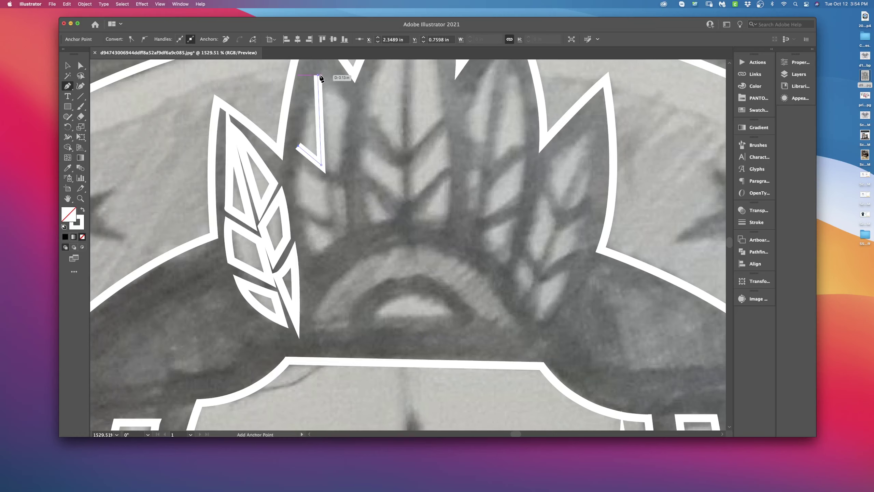
scroll(317, 79, "up", 2)
scroll(328, 103, "up", 1)
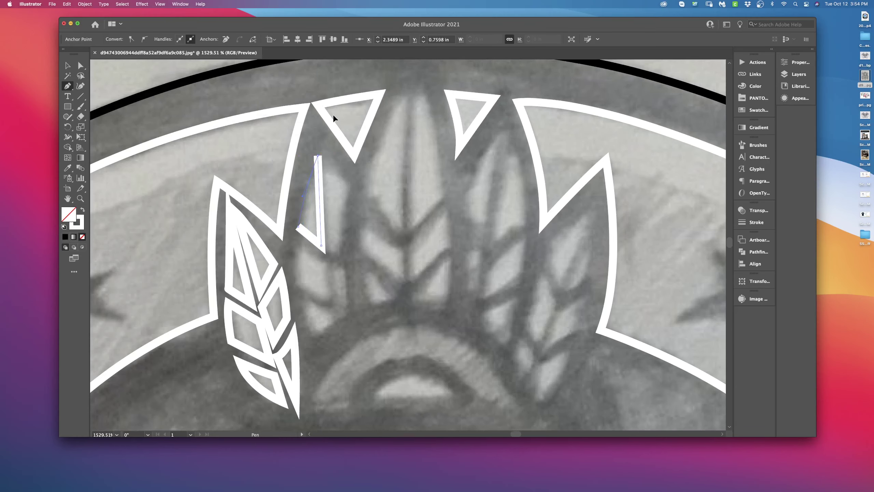
scroll(334, 119, "down", 3)
left_click(298, 91)
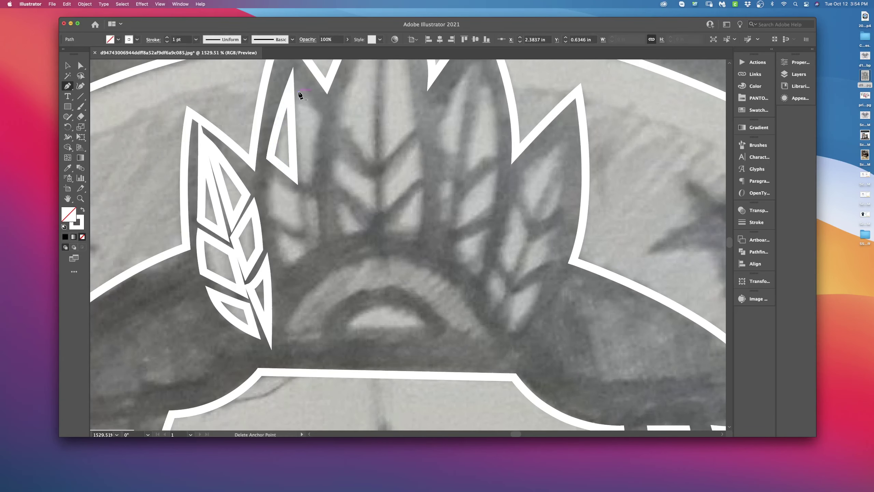
left_click(311, 187)
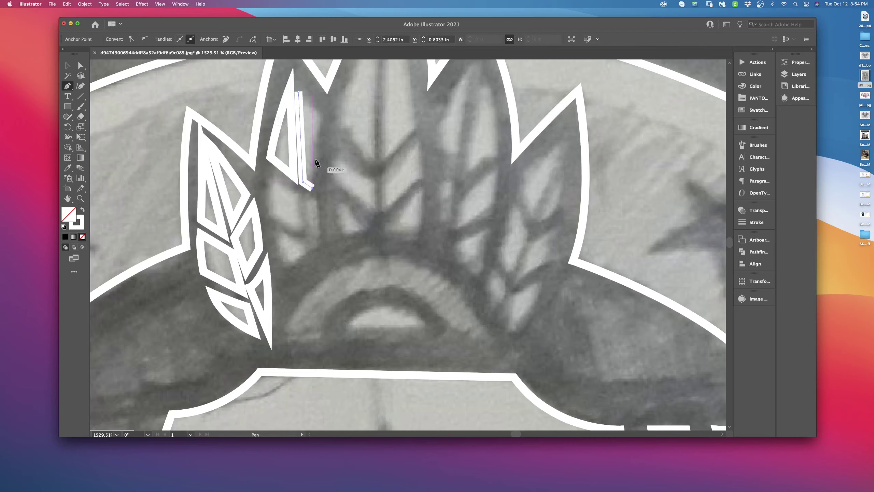
left_click(324, 116)
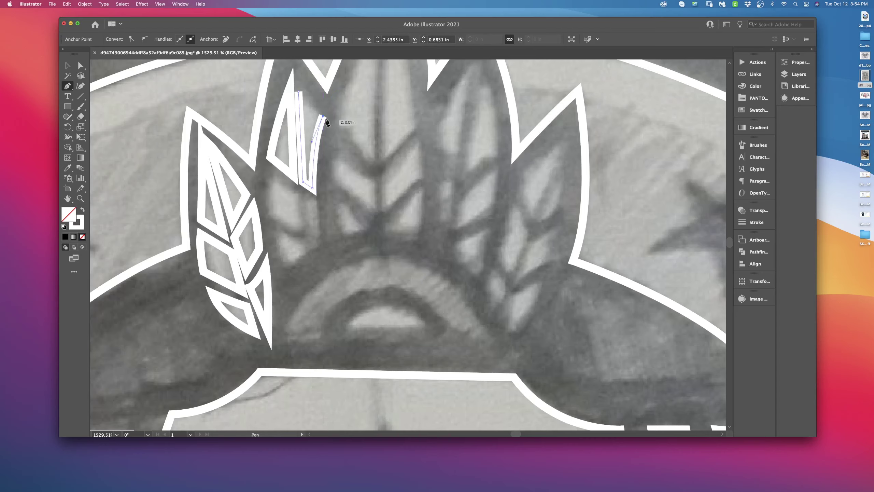
left_click(304, 95, "super")
left_click(299, 93, "super")
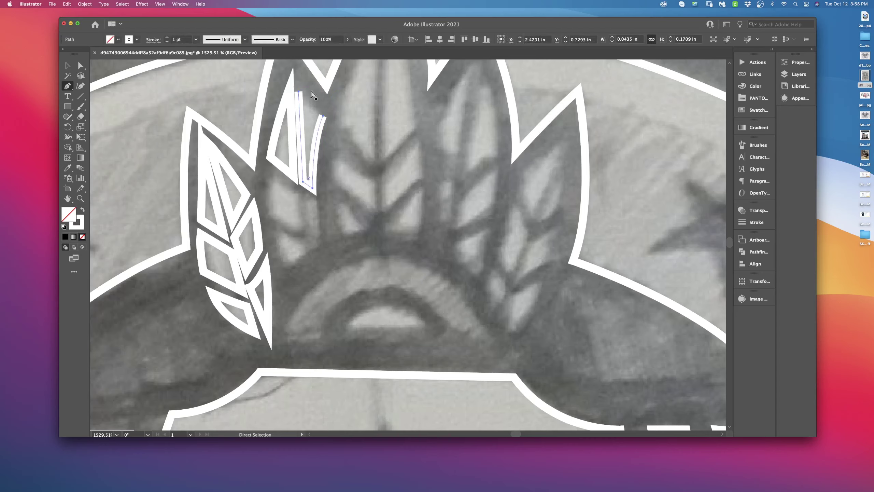
left_click(324, 120, "super")
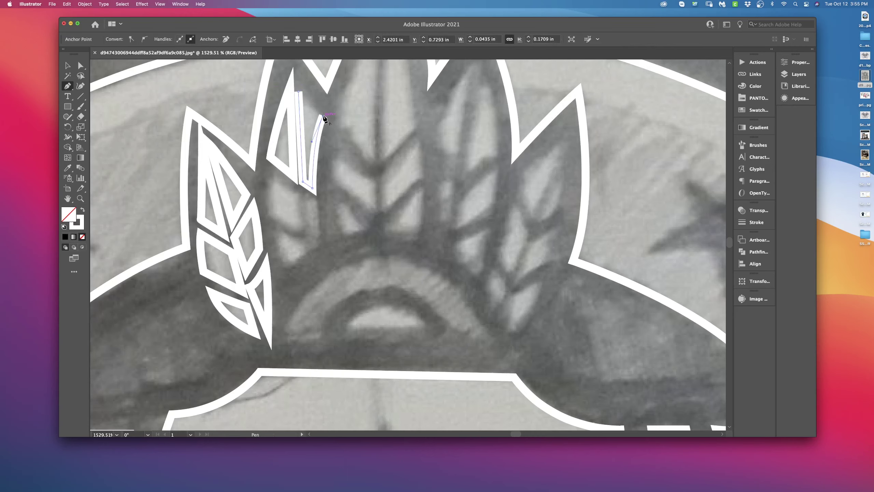
left_click(299, 92)
scroll(300, 89, "down", 5)
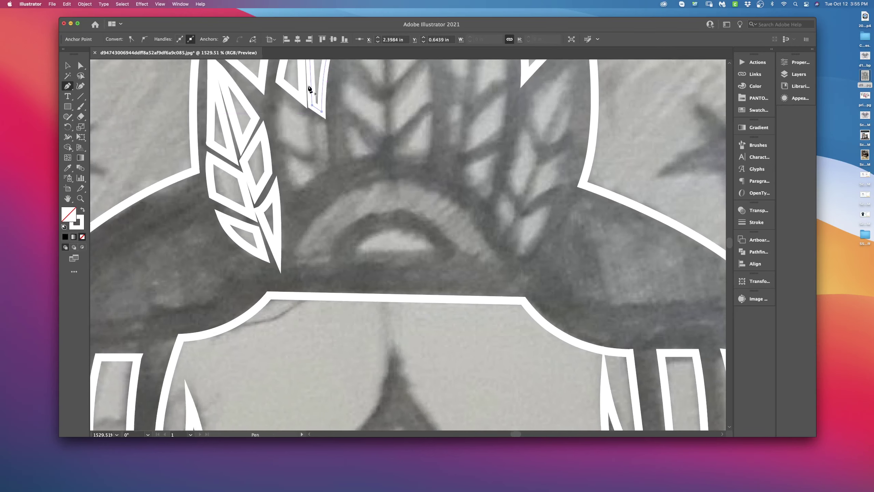
- Trace the next two curved-edged vane pieces down the second feather as closed shapes
left_click(283, 100)
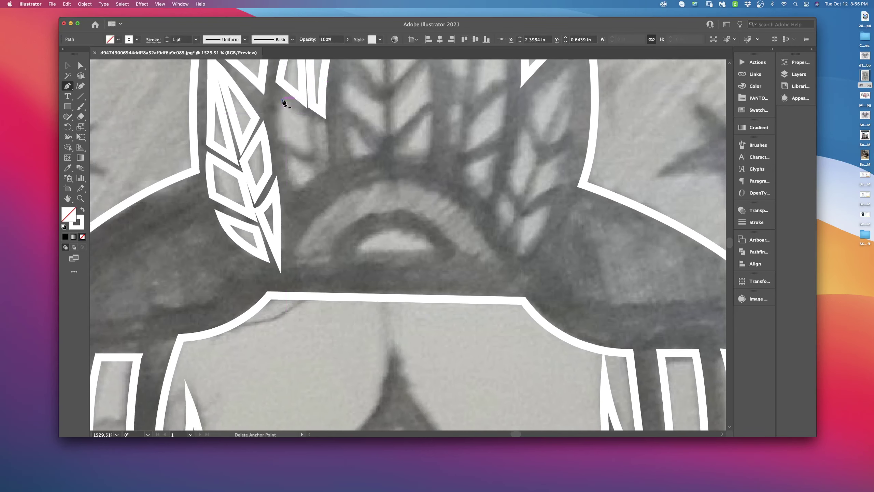
left_click(308, 118)
left_click_drag(313, 155, 318, 173)
left_click(279, 137)
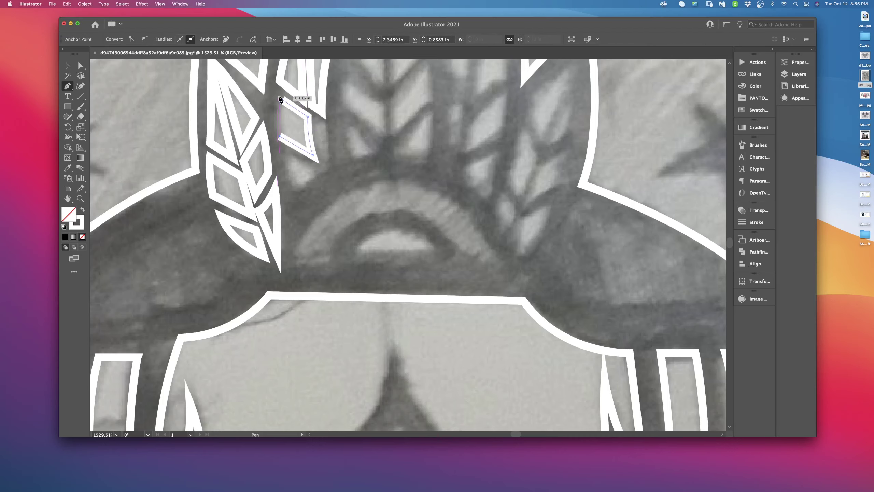
left_click(284, 102)
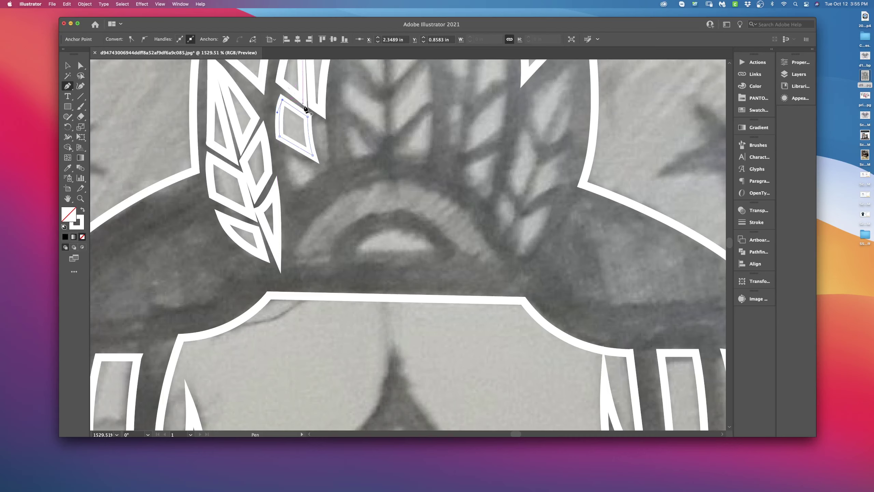
left_click(328, 172)
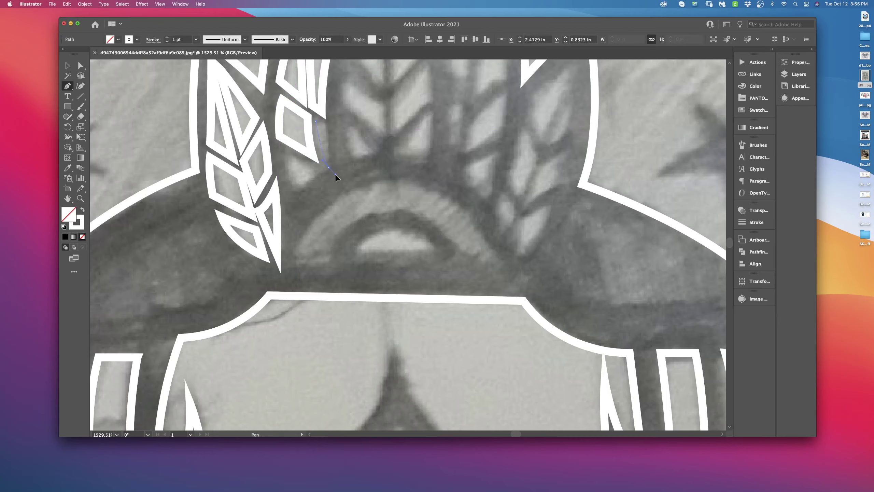
left_click(329, 168)
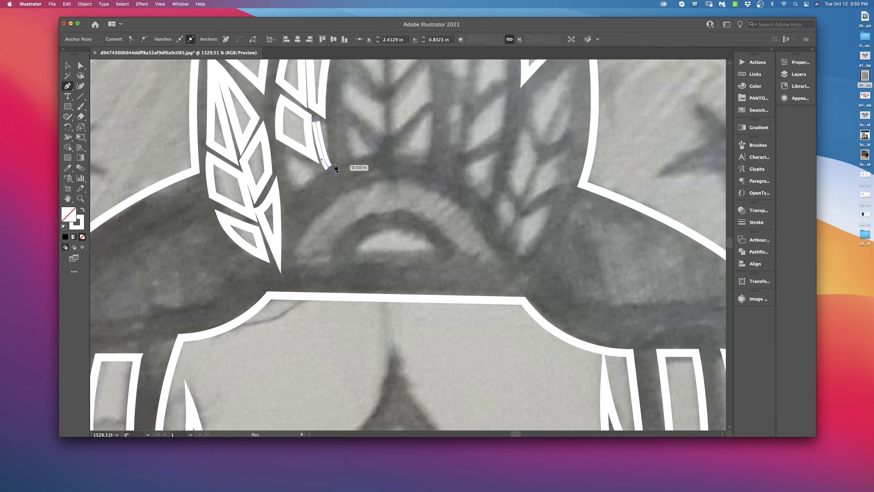
left_click_drag(326, 124, 325, 139)
left_click(316, 122)
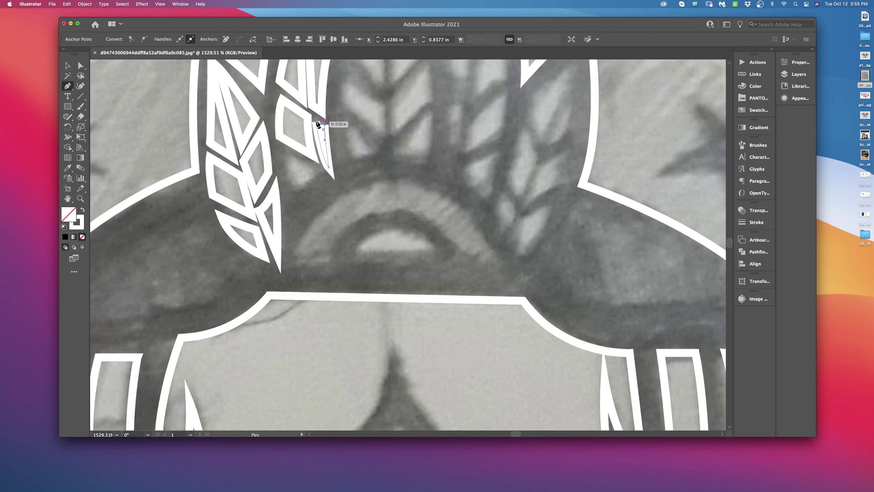
- Trace the lowest feather piece as a closed triangle with a curved lower edge
left_click(282, 154)
left_click_drag(339, 175, 340, 176)
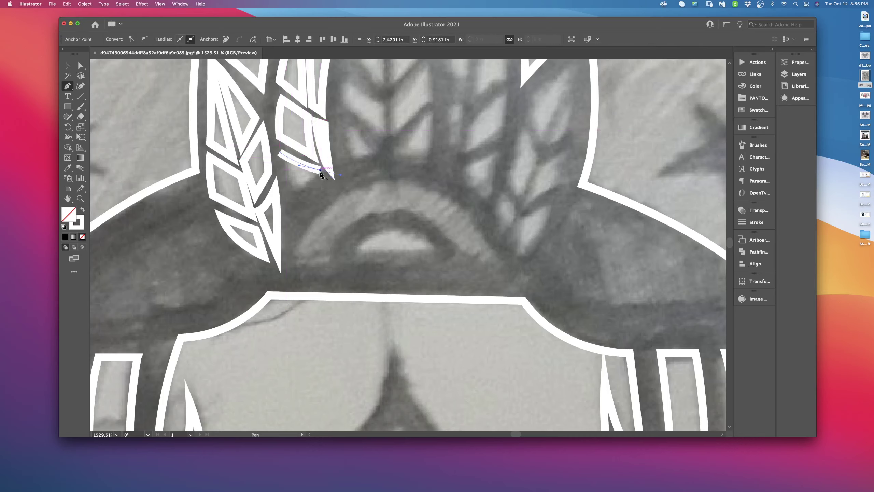
left_click(295, 188)
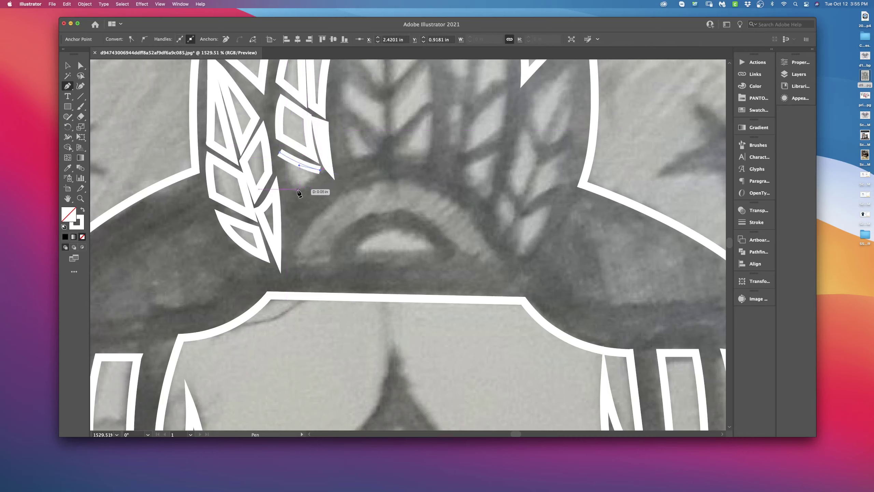
left_click(282, 154)
left_click_drag(368, 103, 299, 230)
left_click_drag(314, 164, 347, 206)
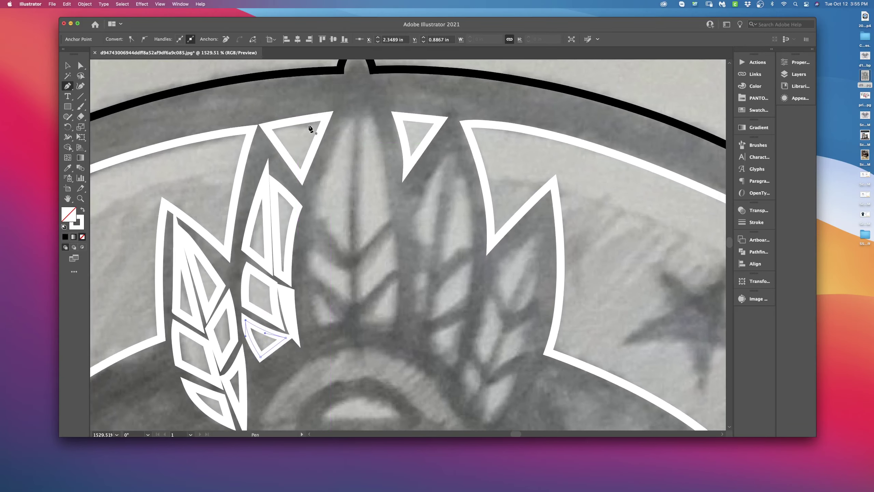
- Trace the central feather's first V-shaped half as a closed white outline
left_click(356, 100)
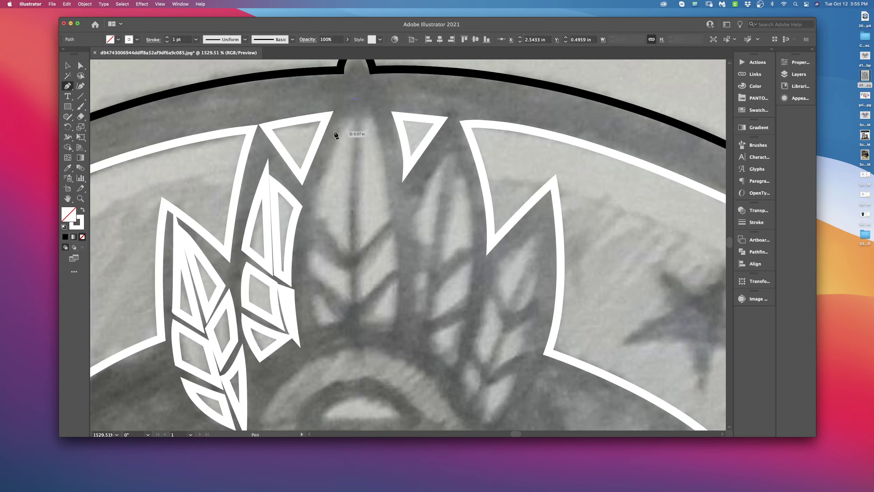
left_click(349, 258)
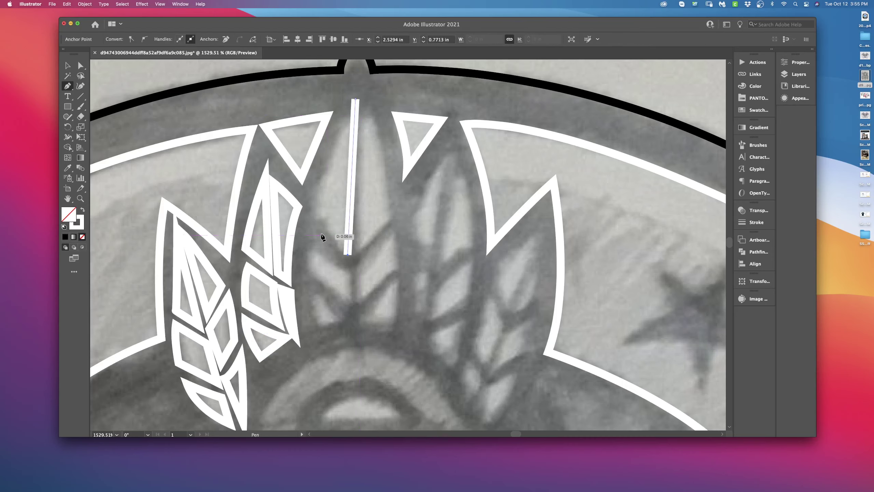
left_click(315, 211)
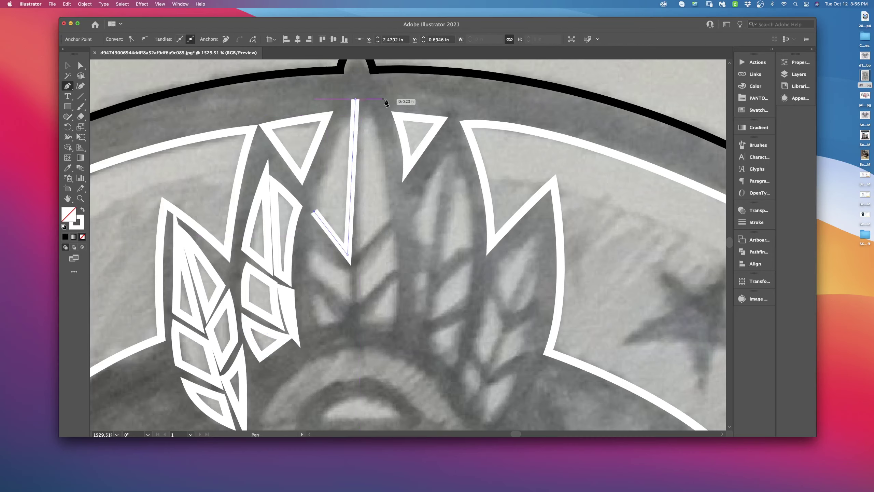
left_click(355, 101)
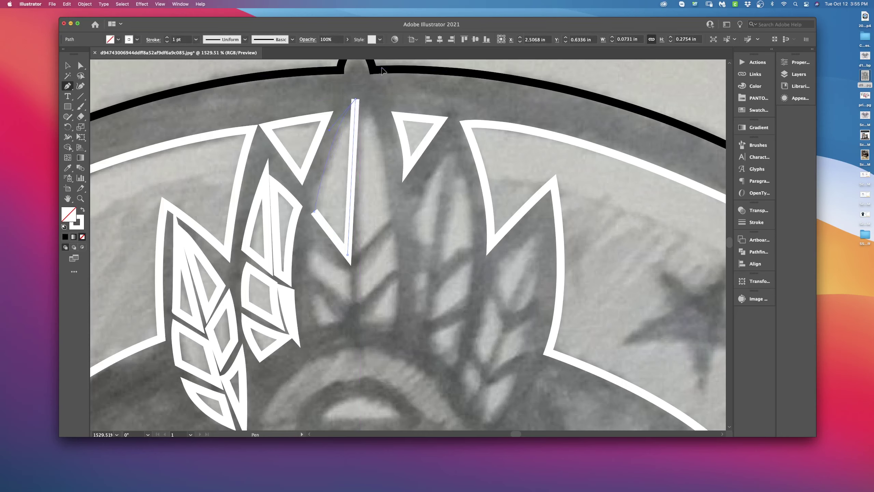
scroll(385, 85, "up", 5)
scroll(390, 117, "down", 5)
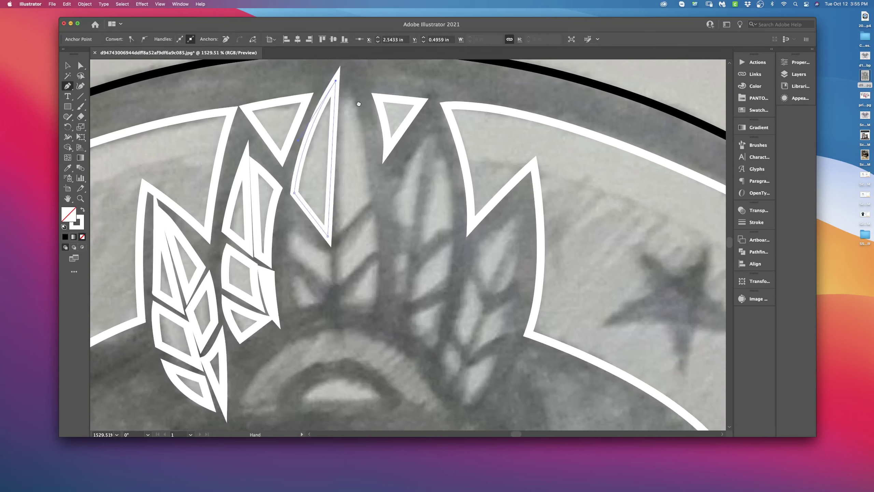
- Trace the tall feather's inner-edge half down to the corner at its base
left_click(342, 80)
left_click(336, 232)
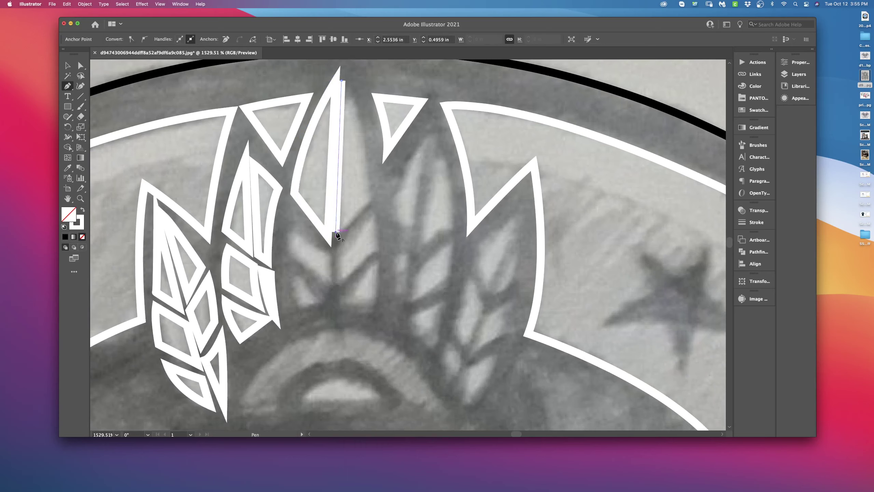
left_click(371, 199)
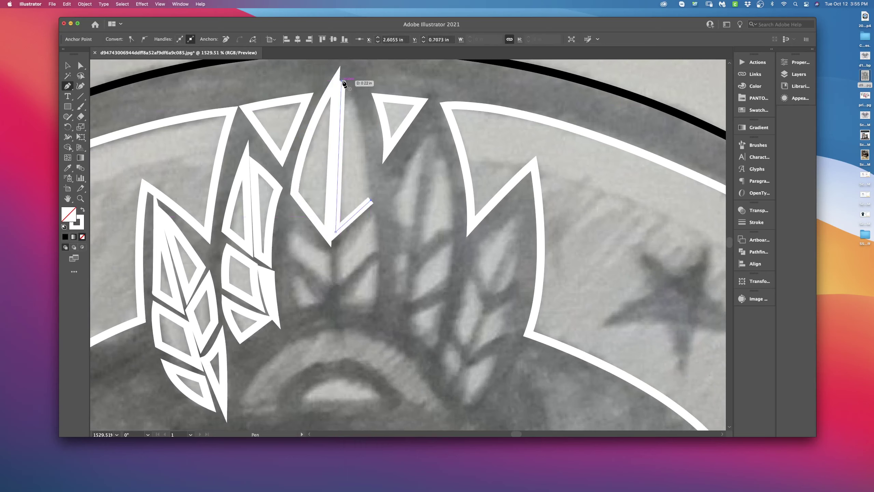
left_click_drag(344, 83, 326, 123)
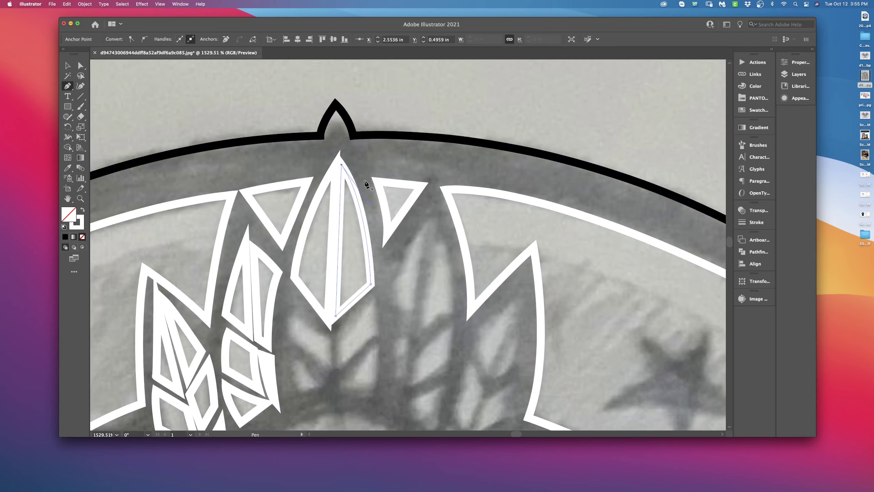
scroll(321, 116, "down", 5)
scroll(328, 95, "left", 2)
- Outline the next central feather piece as a closed four-cornered shape
left_click(332, 83)
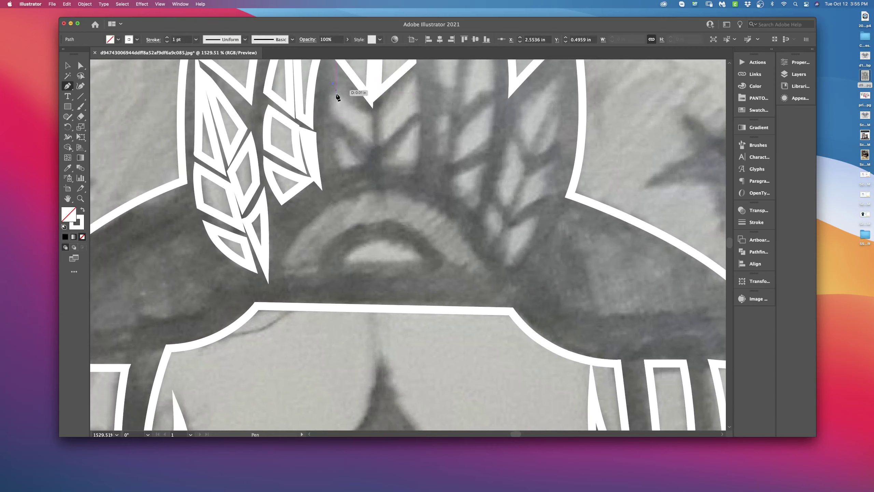
left_click(369, 117)
left_click(371, 143)
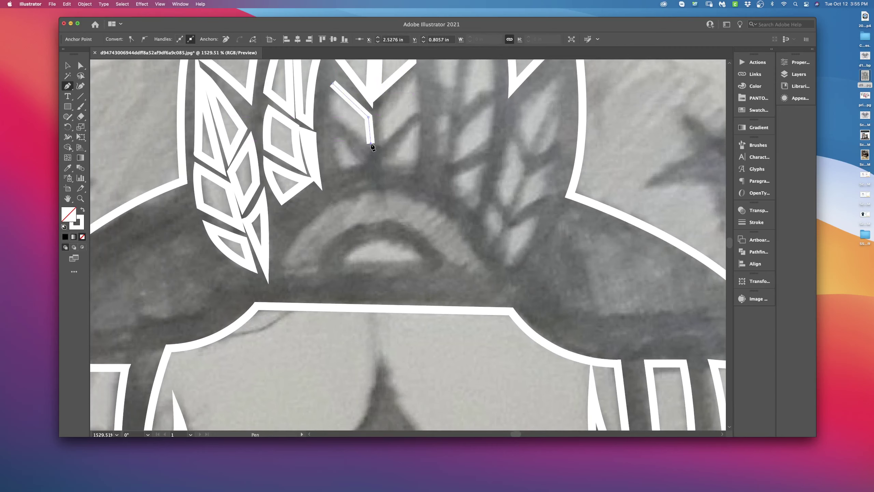
left_click(328, 109)
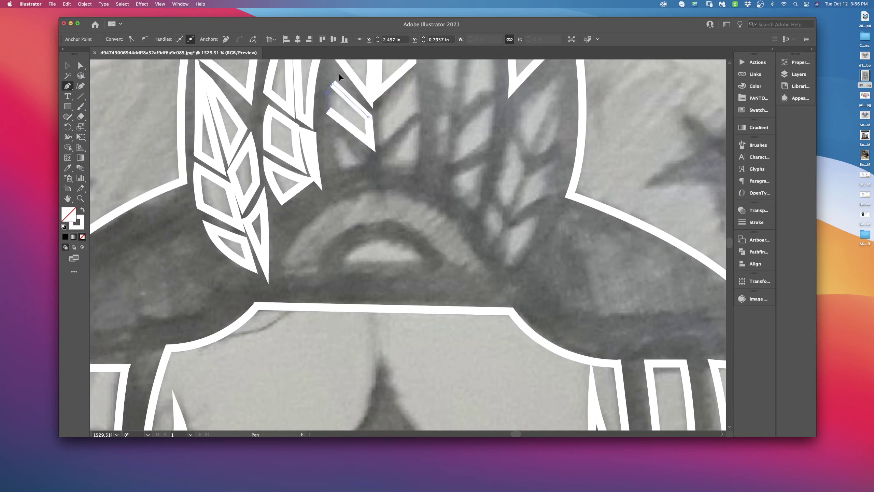
left_click(332, 83)
- Outline the adjacent diamond-shaped feather piece as a closed path
left_click(379, 110)
left_click(382, 146)
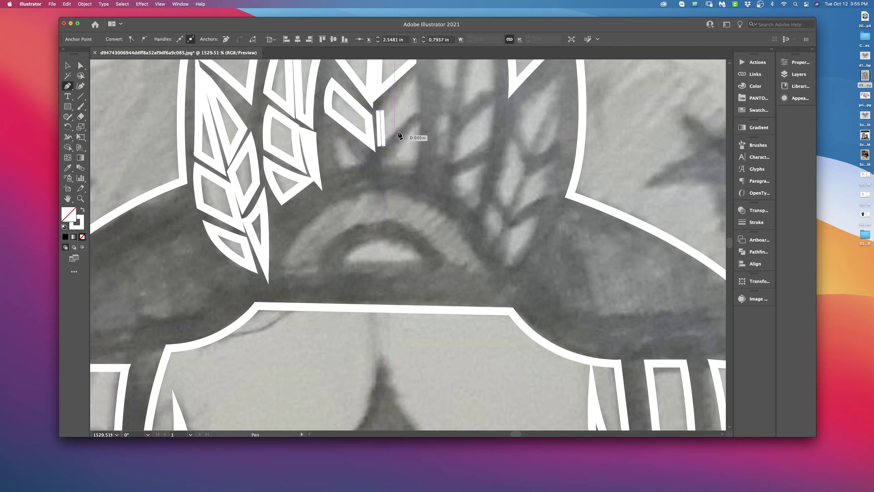
left_click(420, 107)
scroll(413, 64, "up", 2)
scroll(413, 64, "up", 1)
left_click(410, 97)
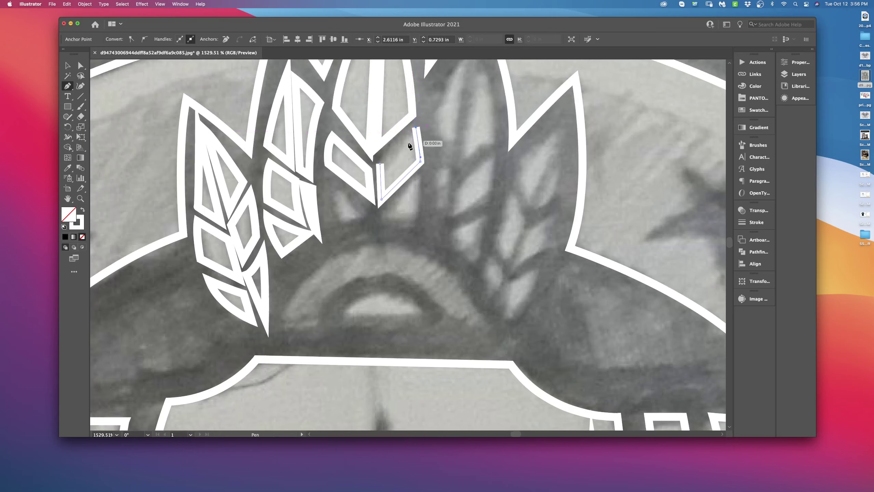
left_click(381, 164)
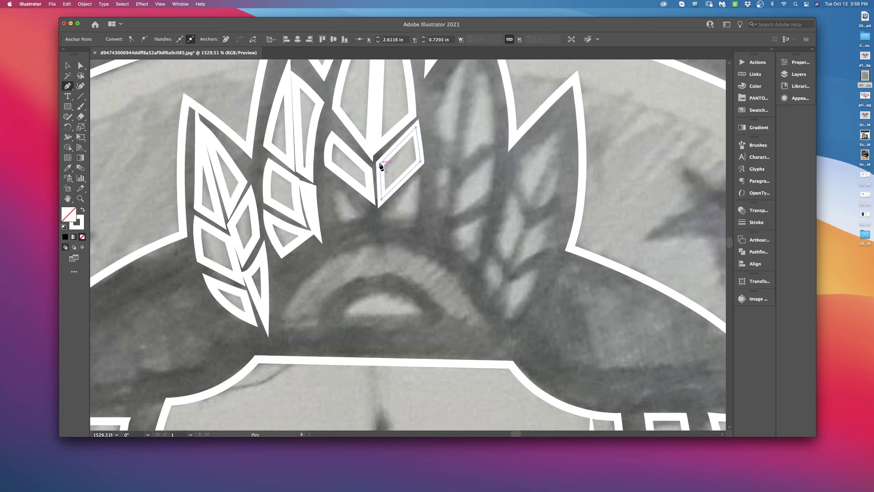
- Outline the two lower feather pieces, a diamond and a triangle with one curved edge
left_click(331, 184)
left_click(372, 217)
left_click(339, 225)
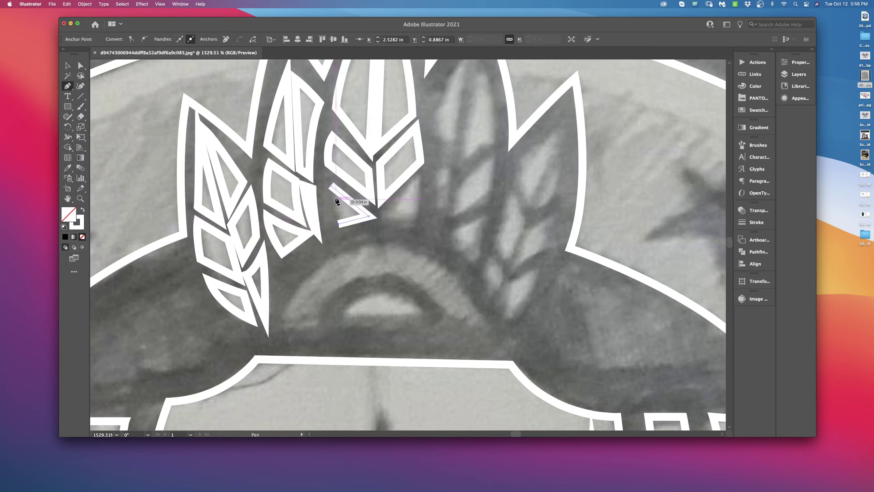
left_click(333, 182)
left_click(420, 181)
left_click(380, 217)
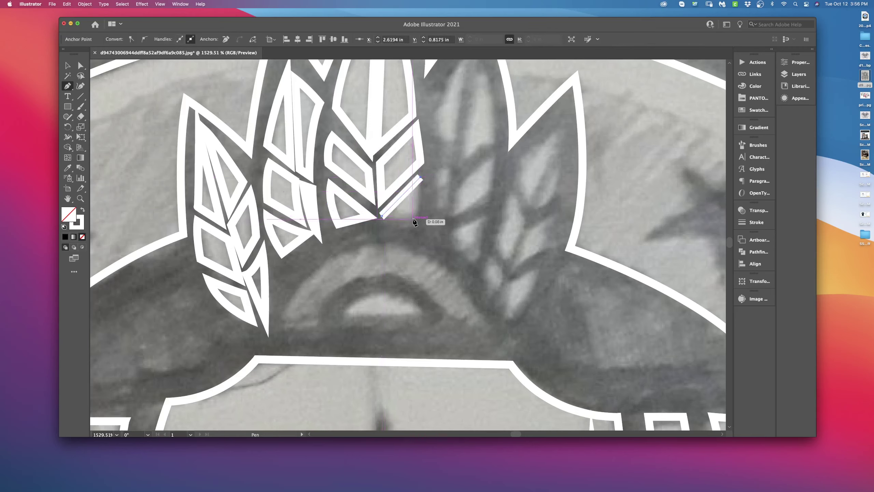
left_click_drag(417, 221, 419, 223)
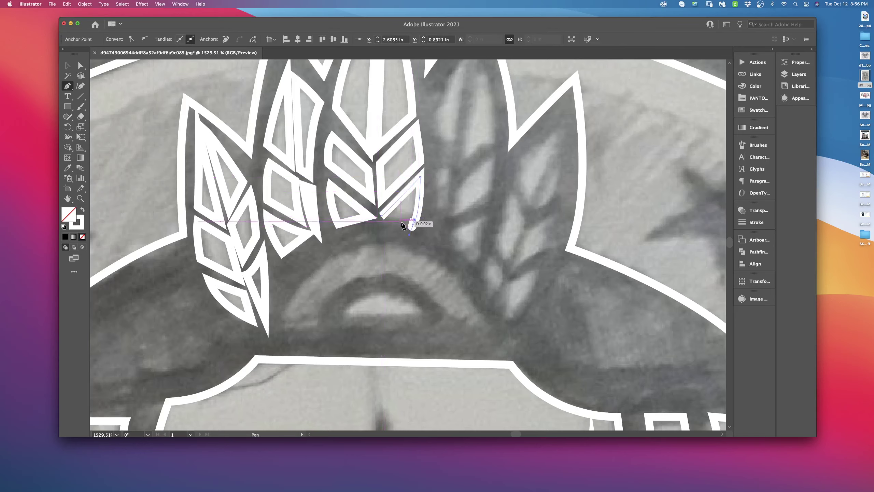
key("super")
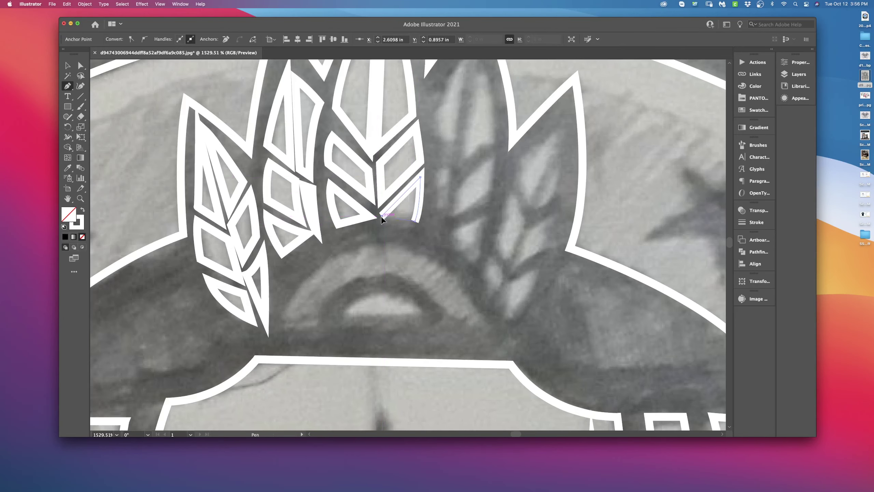
left_click(382, 217)
left_click(455, 188, "alt+super")
left_click_drag(396, 253, 393, 166)
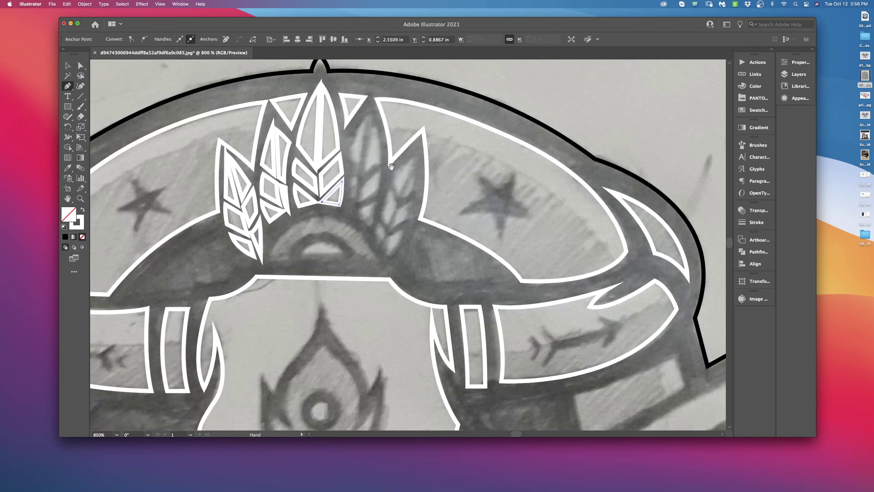
- Outline two feather pieces right of centre, each closed with a curved edge
left_click(367, 114)
left_click(357, 167)
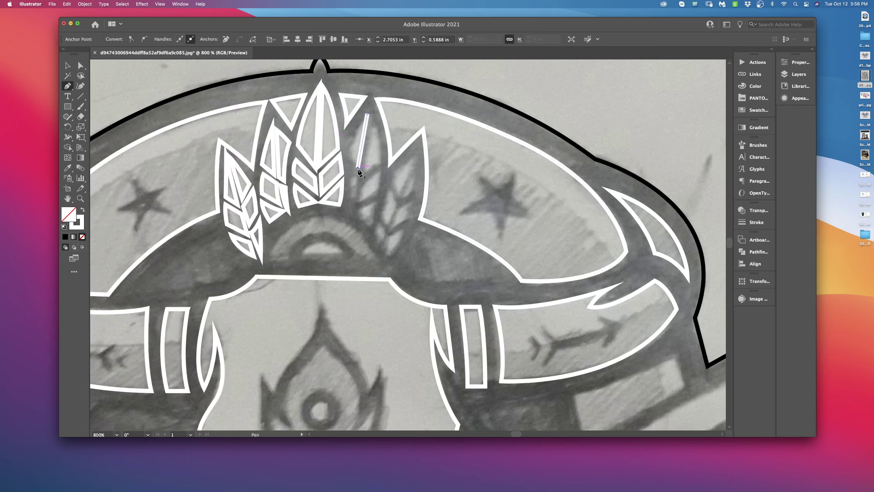
left_click(348, 151)
left_click_drag(367, 113, 378, 124)
left_click(372, 117)
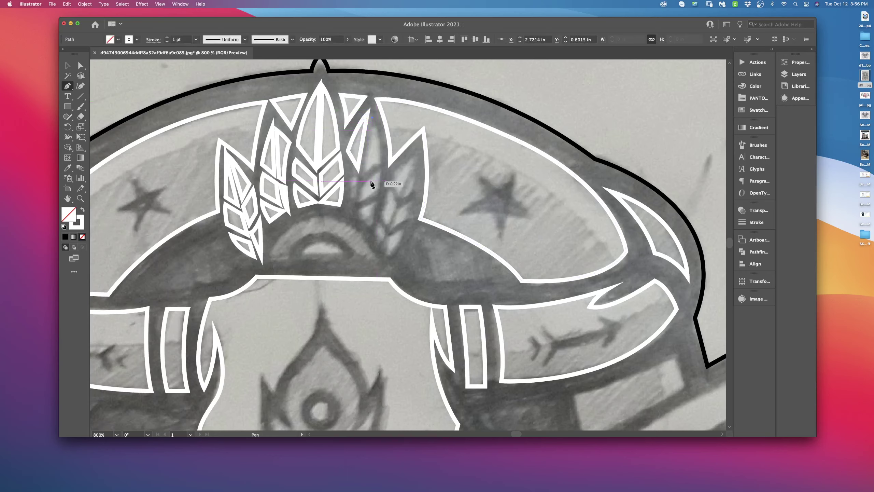
left_click(364, 174)
left_click(380, 157)
left_click_drag(381, 159, 384, 164)
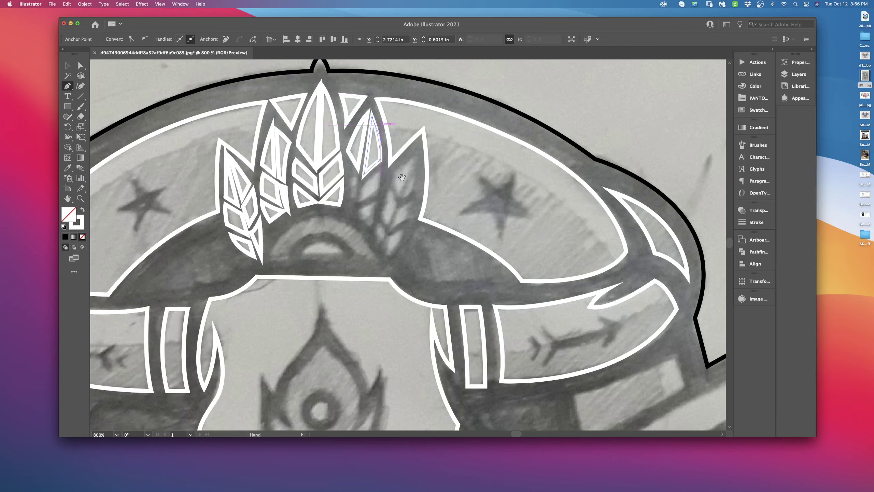
scroll(364, 98, "down", 3)
- Outline the small feather piece running up to the feather tip
mouse_move(335, 84)
left_mouse_down()
mouse_move(344, 114)
mouse_move(327, 69)
left_mouse_up()
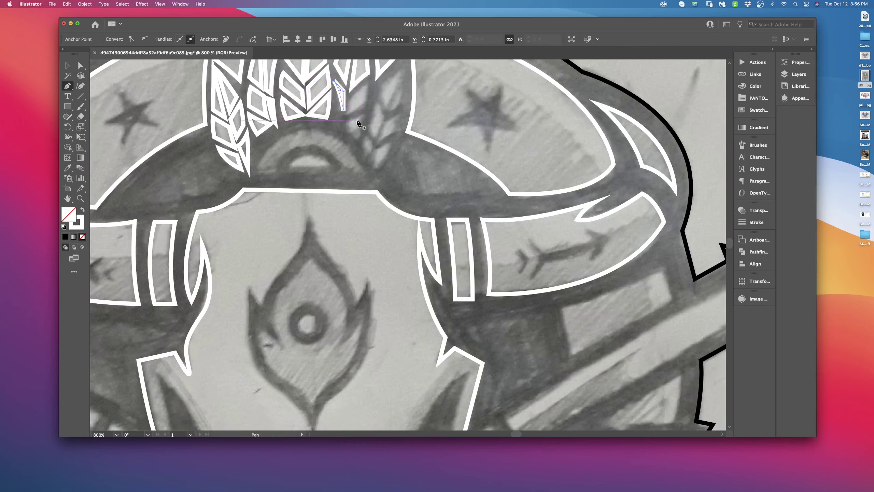
left_click(349, 100)
left_click_drag(363, 105, 365, 89)
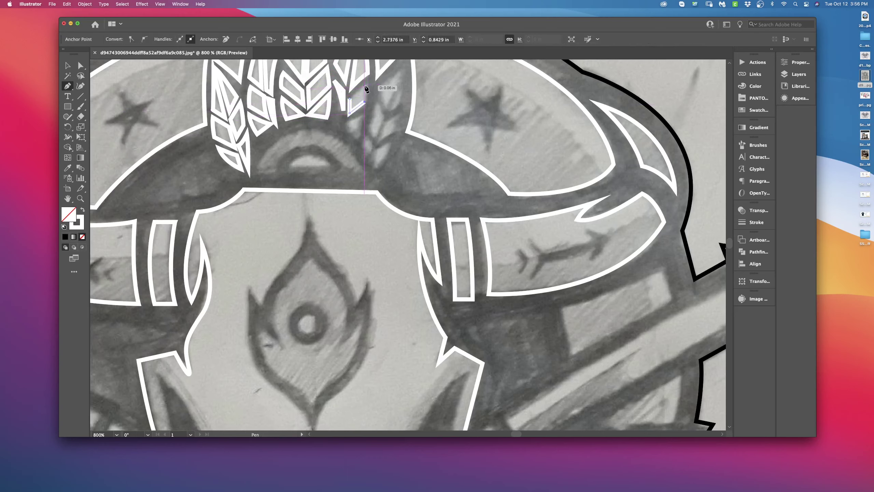
left_click(367, 85)
mouse_move(350, 101)
left_mouse_down()
mouse_move(359, 144)
mouse_move(349, 129)
left_mouse_up()
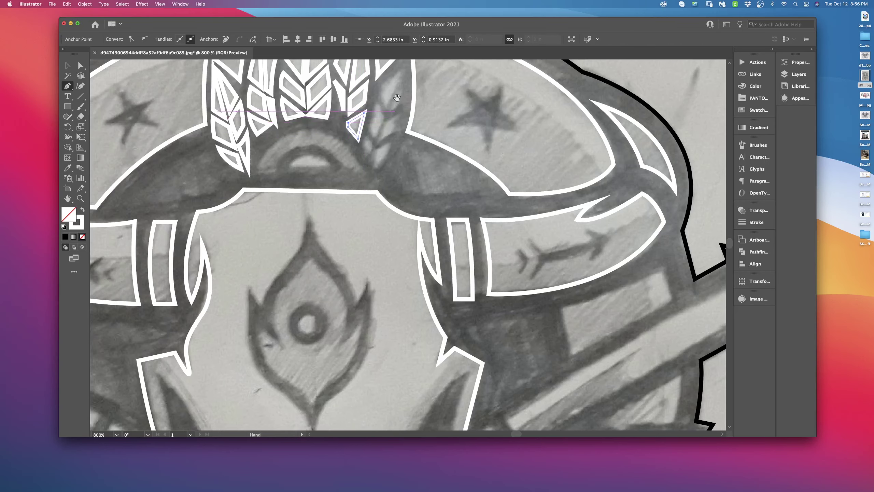
- Outline the triangular feather segment and begin the piece below the feather tip
mouse_move(396, 98)
left_mouse_down()
mouse_move(401, 139)
mouse_move(389, 136)
left_mouse_up()
left_click(408, 111)
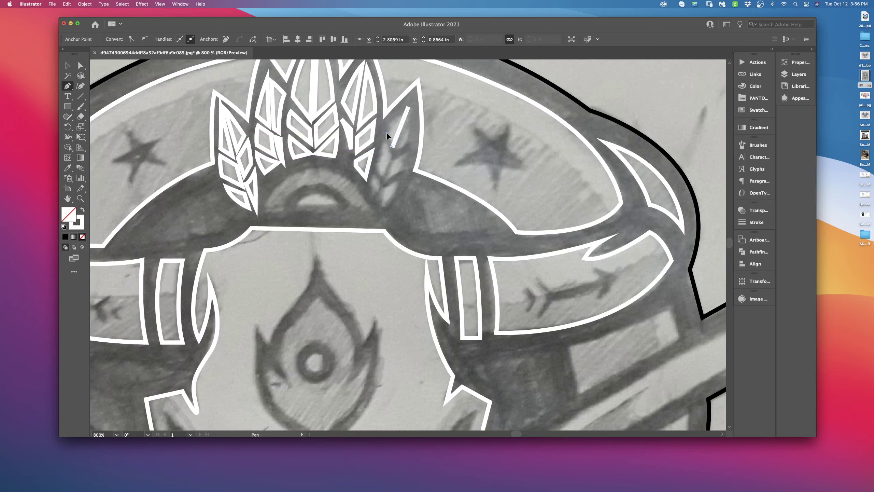
left_click(387, 132)
left_click(408, 109)
left_click(405, 116)
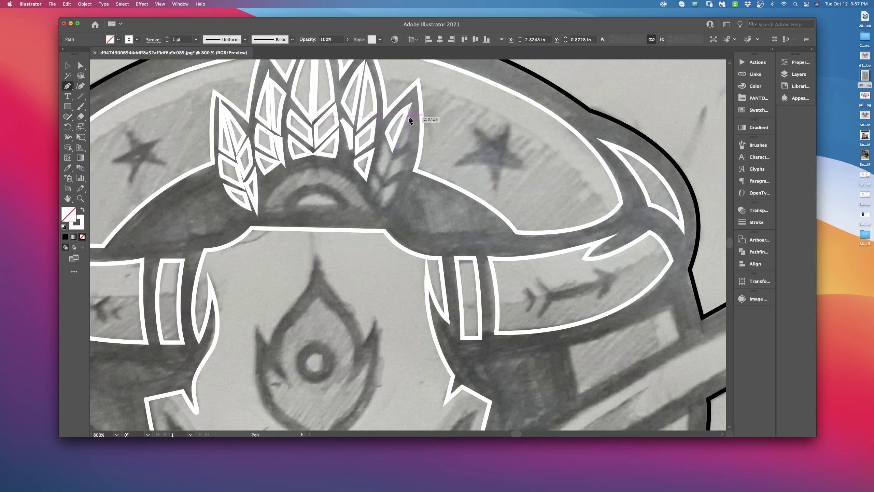
left_click(412, 144)
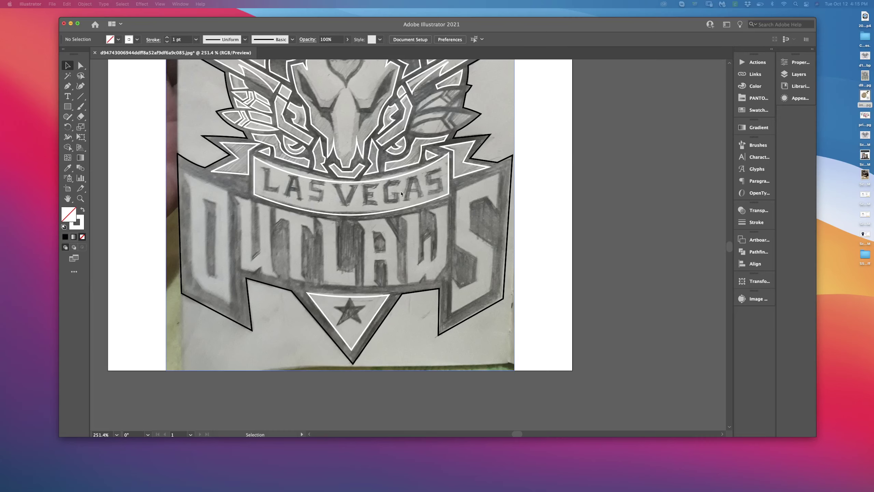
key("space")
scroll(416, 216, "up", 2)
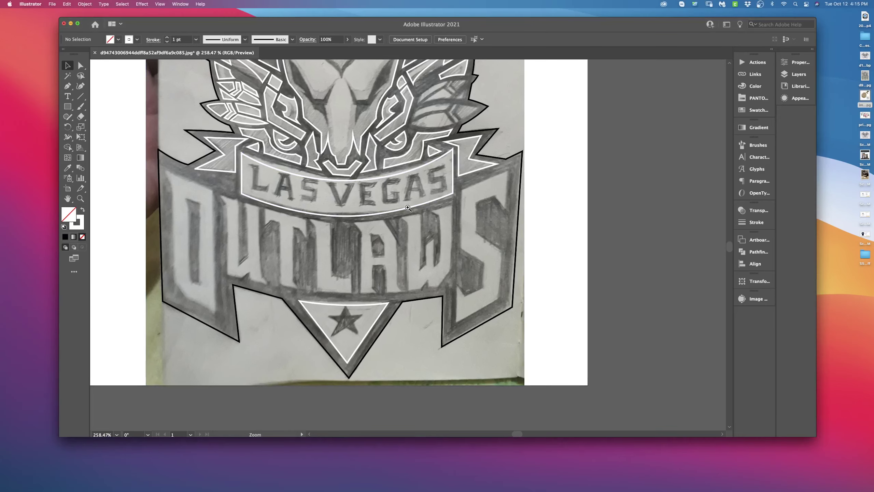
scroll(478, 292, "up", 1)
left_click_drag(477, 292, 479, 295)
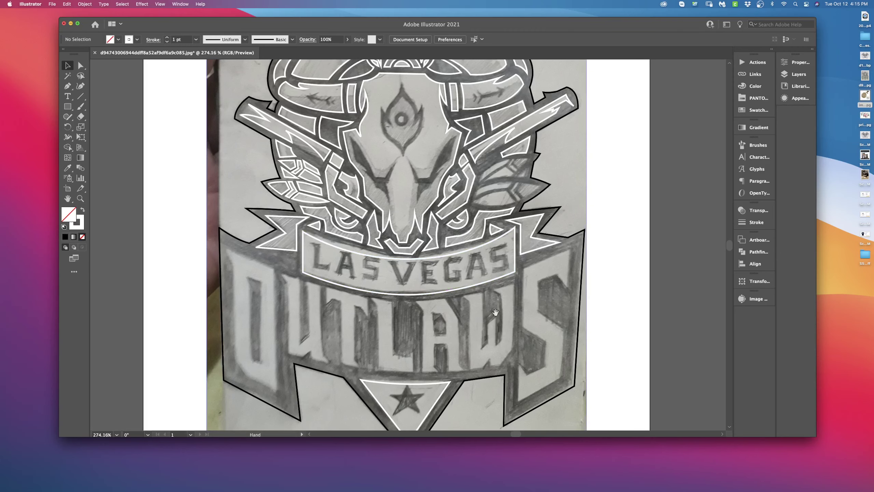
scroll(446, 295, "down", 3)
left_click_drag(504, 281, 472, 257)
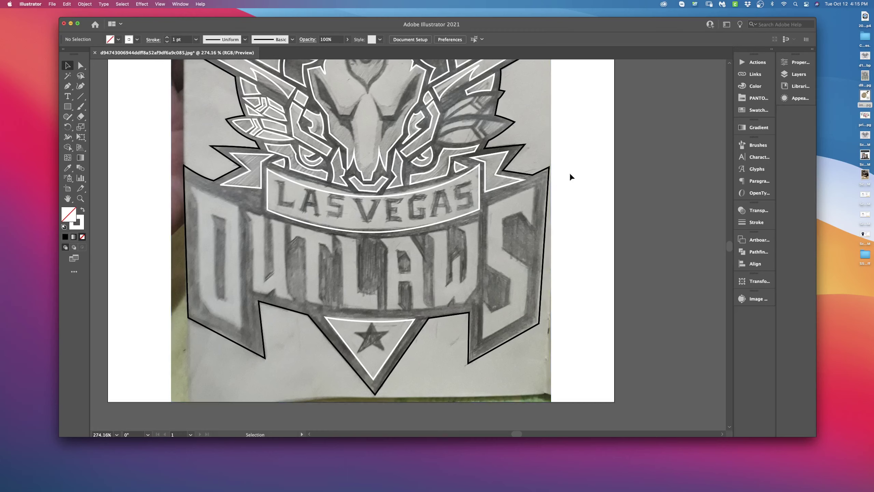
scroll(567, 203, "right", 5)
left_click(373, 215)
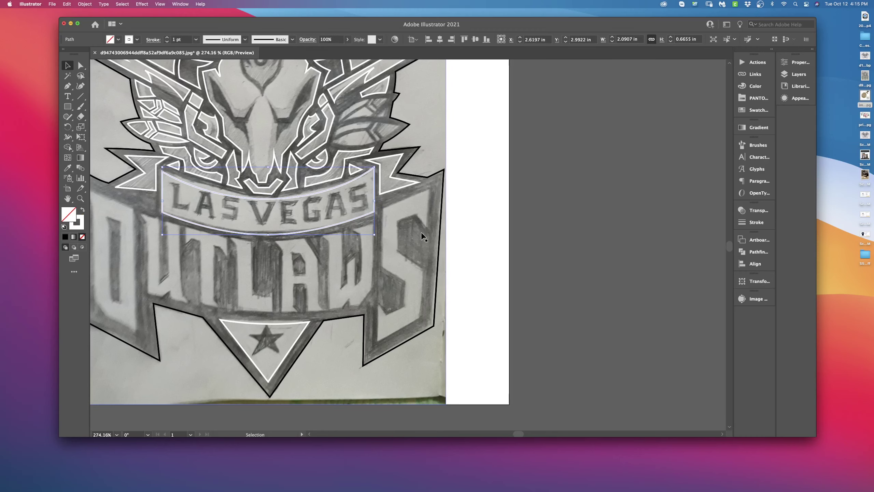
- Duplicate the banner outline and park the copy to the right of the artboard
mouse_move(346, 224)
left_mouse_down("alt")
mouse_move(485, 268)
mouse_move(703, 230)
left_mouse_up("alt")
left_click_drag(648, 300, 517, 296)
left_click_drag(546, 234, 565, 233)
left_click(599, 295)
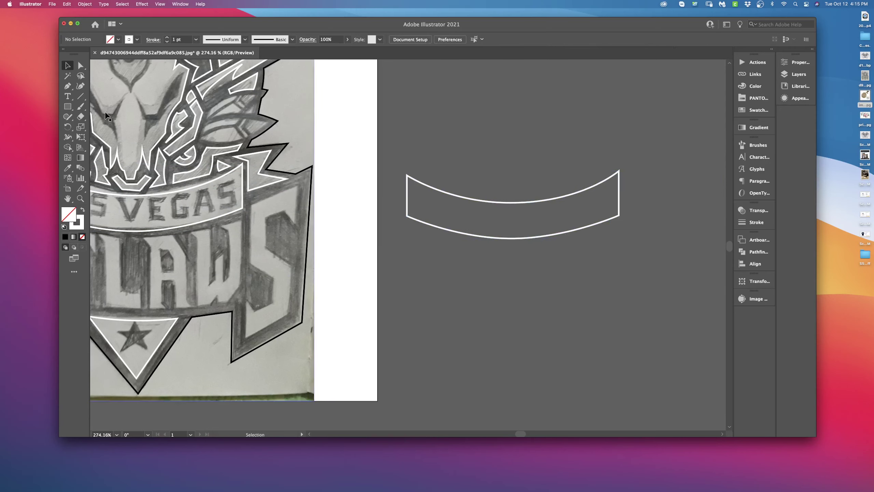
- Run LAS VEGAS as type along the banner copy's curve and bring up its character formatting
left_click_drag(68, 96, 117, 118)
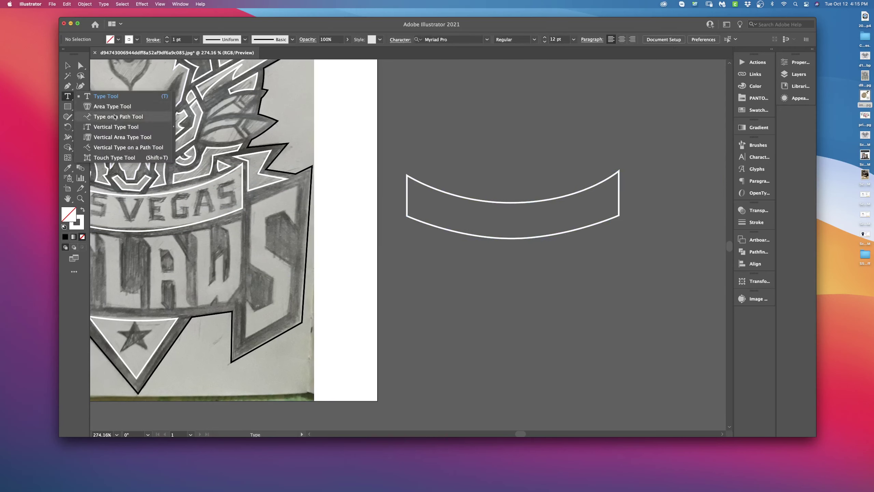
left_click(519, 202)
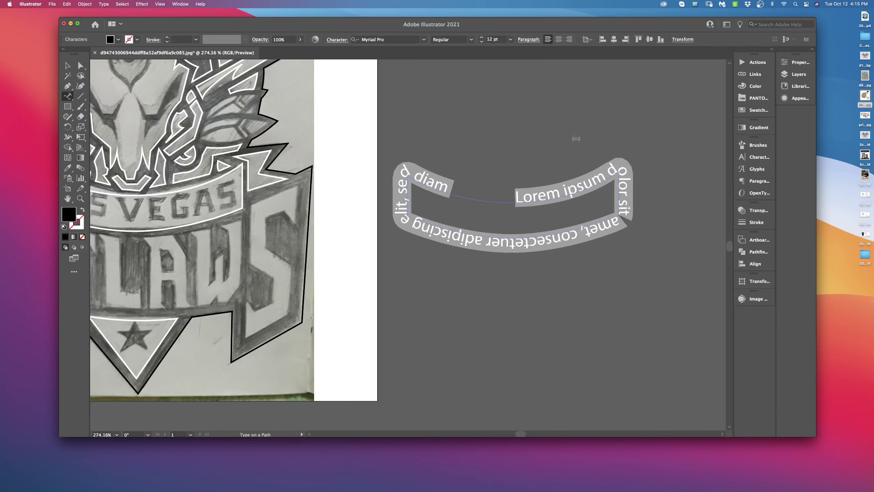
type("LAS VE")
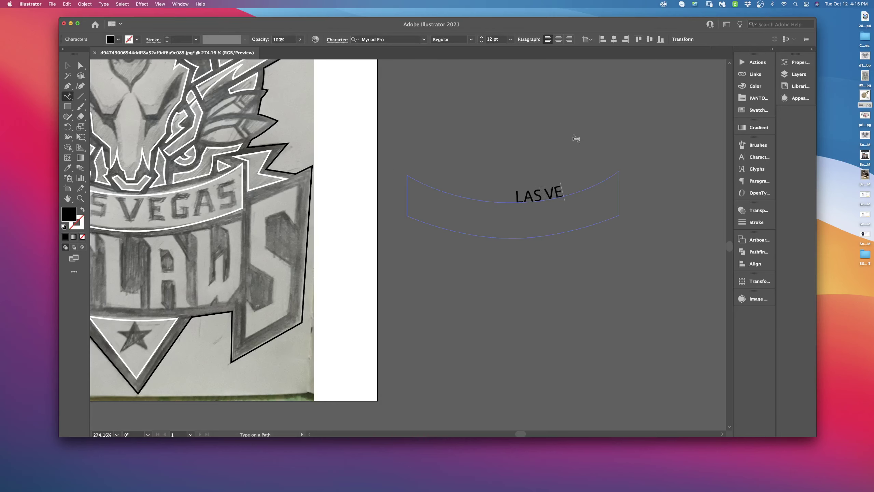
type("GAS")
left_click(68, 64)
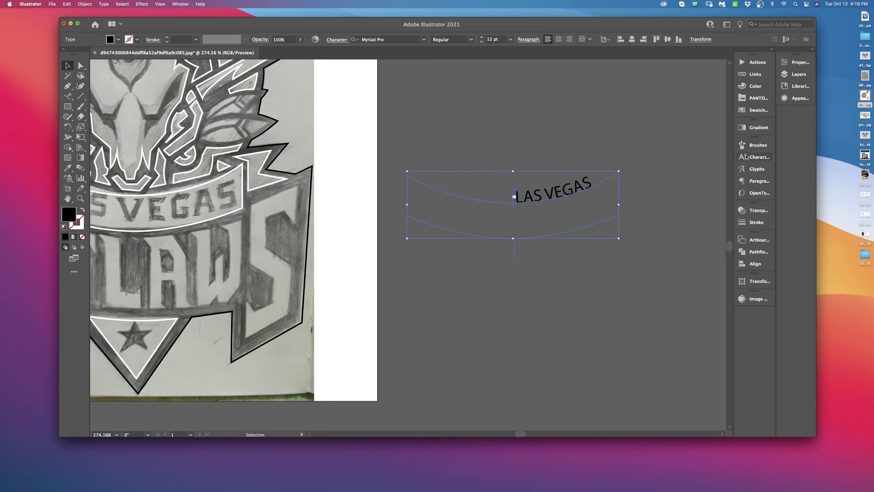
left_click(760, 159)
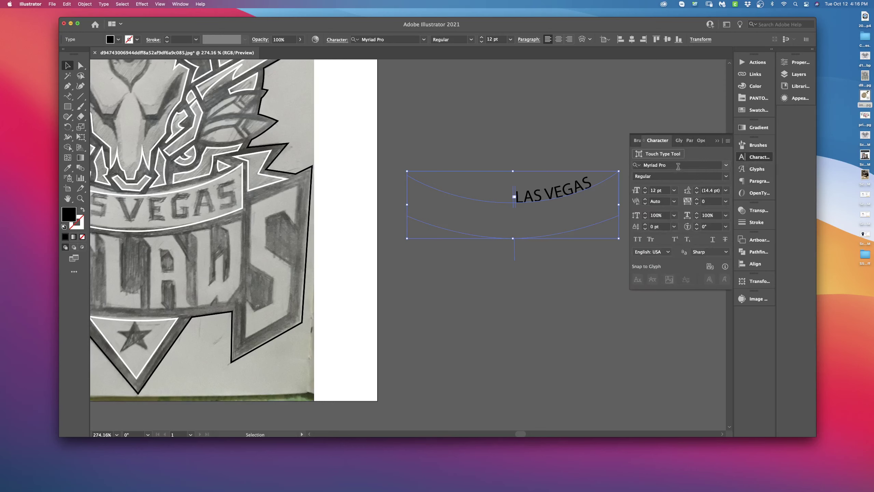
left_click(700, 141)
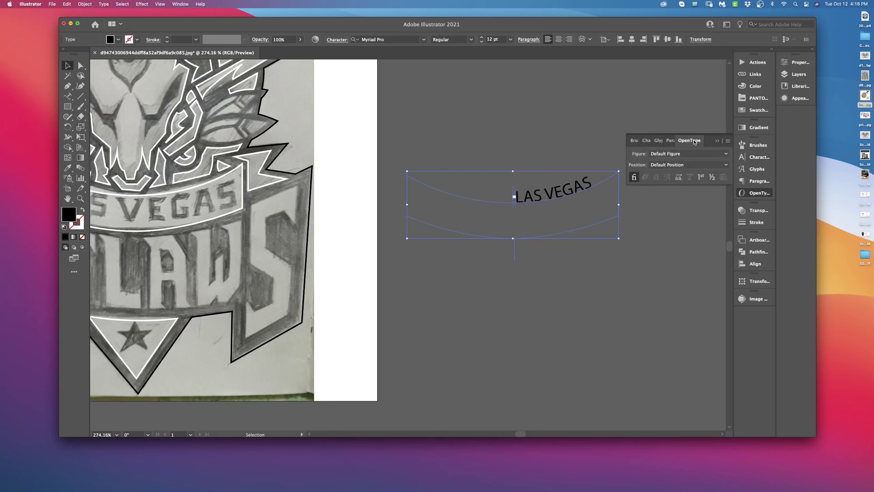
left_click(760, 157)
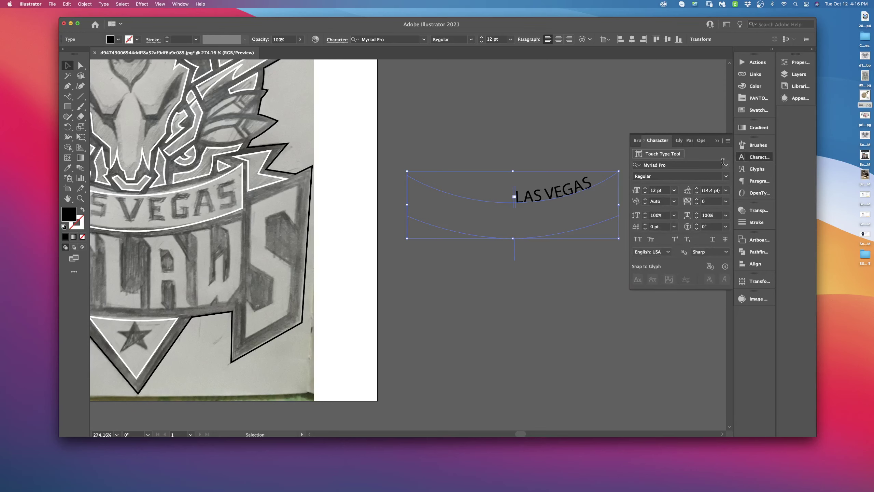
- Set LAS VEGAS in KimberleyBl-Regular and centre it along its path
left_click(726, 165)
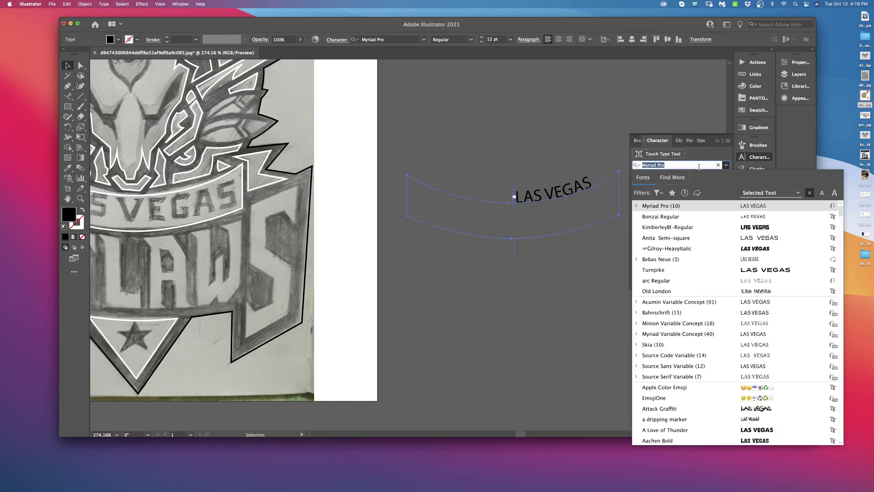
left_click(690, 228)
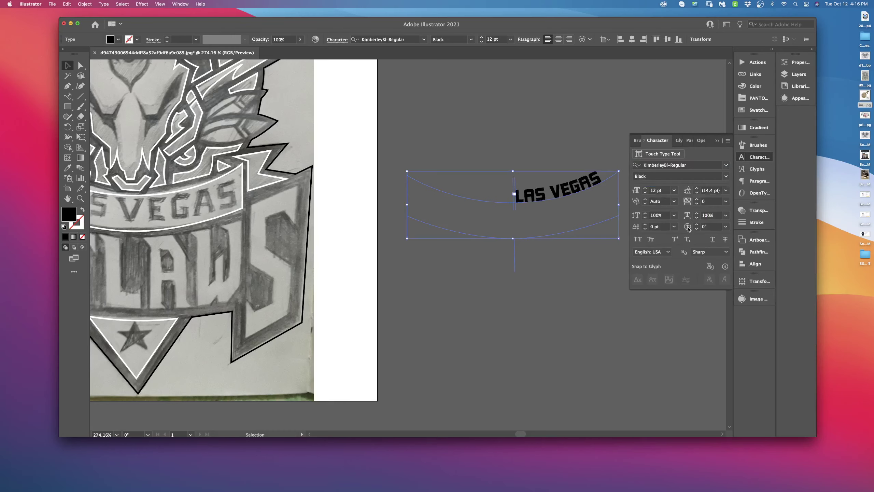
left_click(689, 141)
left_click(651, 158)
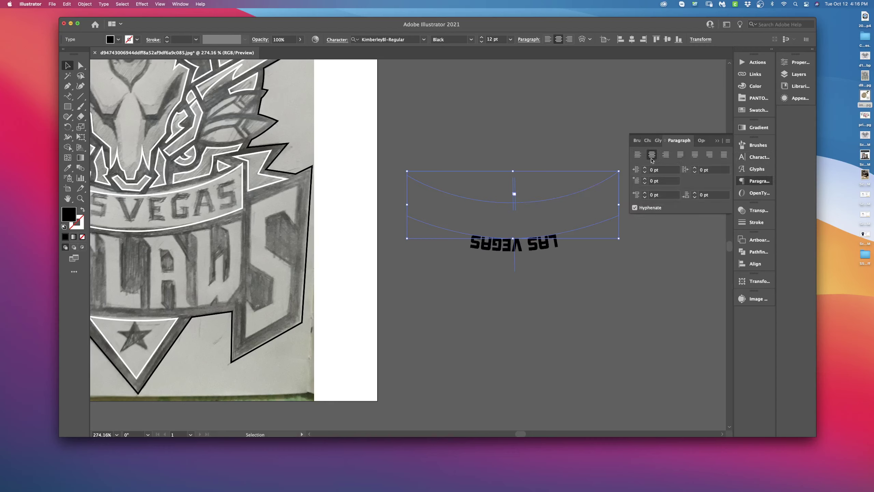
- Flip LAS VEGAS upright onto the other side of the arc via the path bracket
left_click(566, 292)
left_click(533, 247)
left_click_drag(509, 257, 515, 205)
key("ctrl+z")
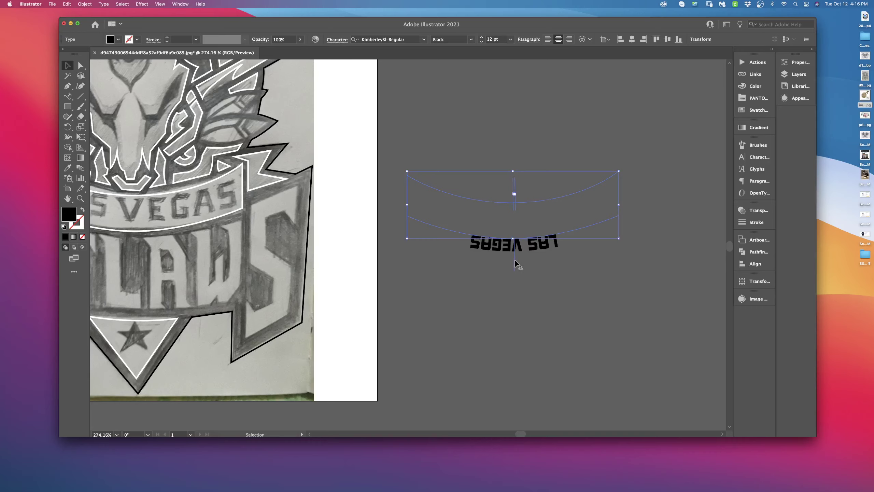
left_click_drag(515, 259, 518, 240)
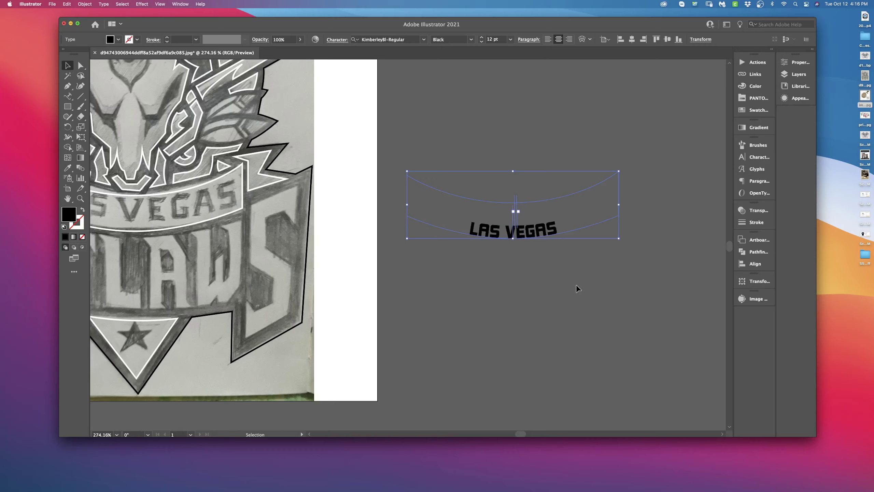
- Raise the LAS VEGAS font size to 20 pt
left_click(754, 157)
left_click(665, 193)
key("Up")
key("Up")
key("Up")
key("Up")
key("Up")
key("Up")
key("Up")
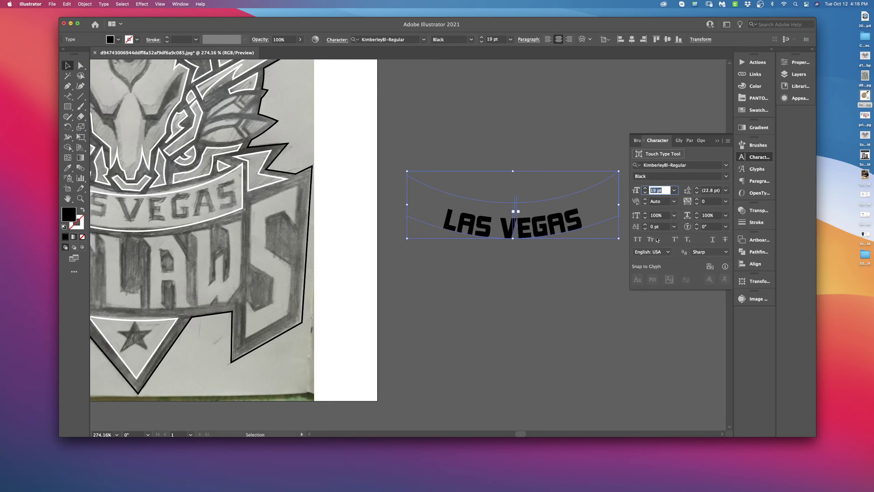
key("Up")
left_click(553, 294)
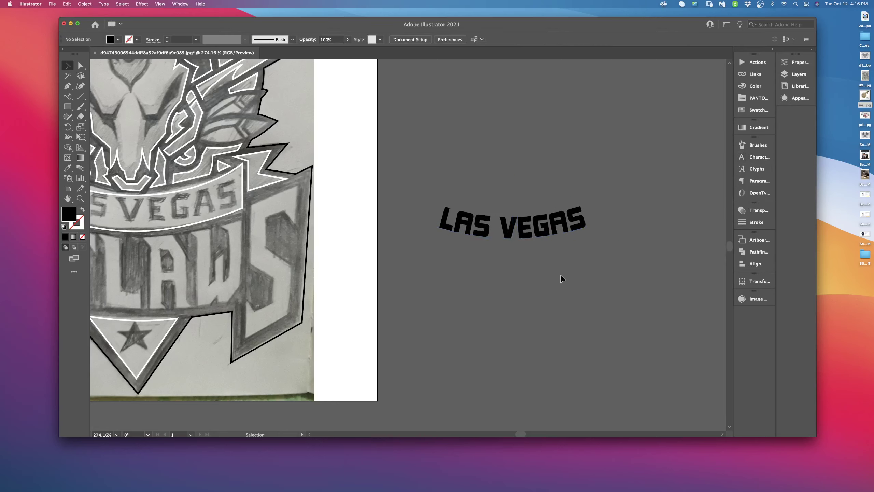
- Increase the tracking so the LAS VEGAS letters spread widely along the arc
left_click(535, 234)
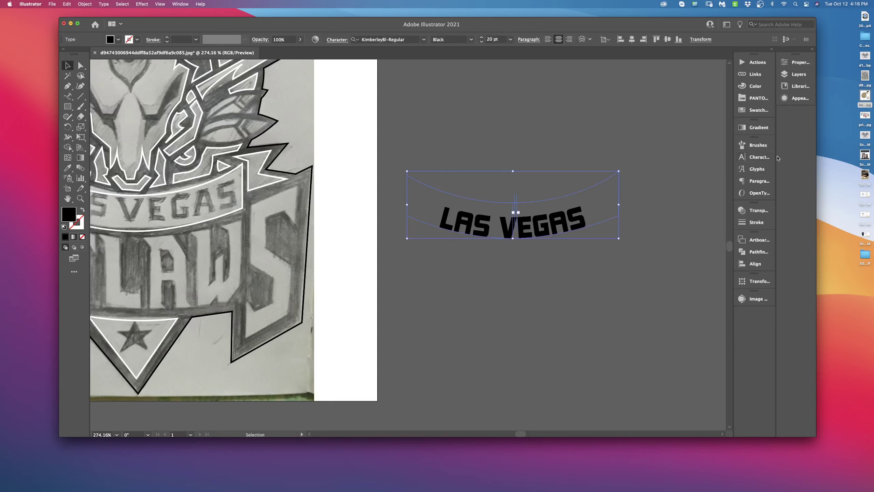
left_click(758, 157)
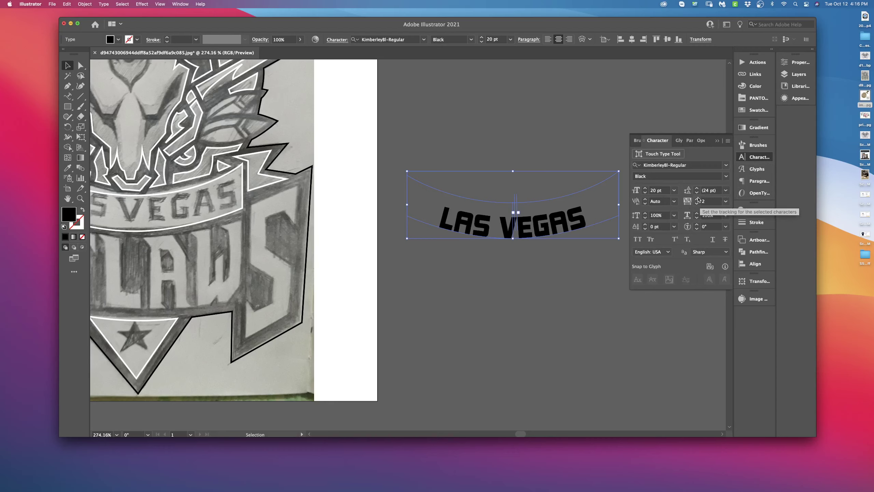
left_click(698, 199)
left_click(698, 199)
left_click(697, 199)
left_click(697, 199)
left_click(698, 198)
left_click(697, 199)
left_click(544, 312)
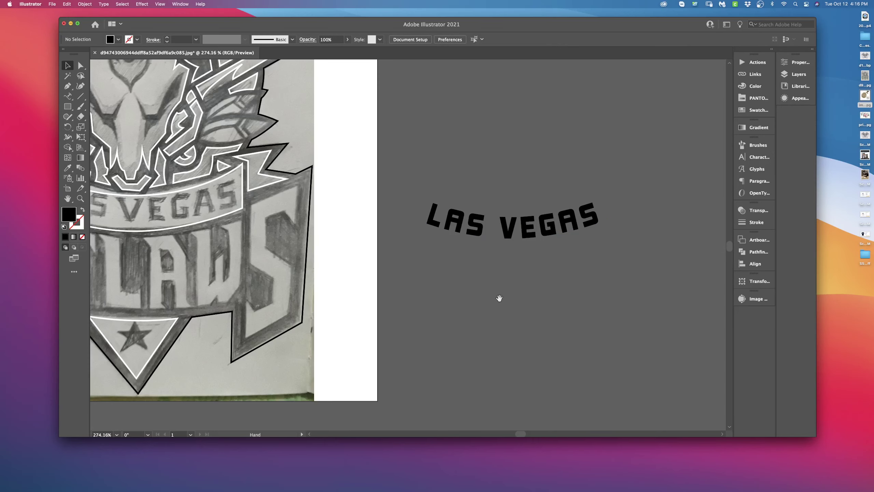
- Move the curved LAS VEGAS text onto the logo's banner and nudge it into place
key("super+minus")
left_click_drag(498, 296, 648, 263)
left_click_drag(636, 190, 364, 182)
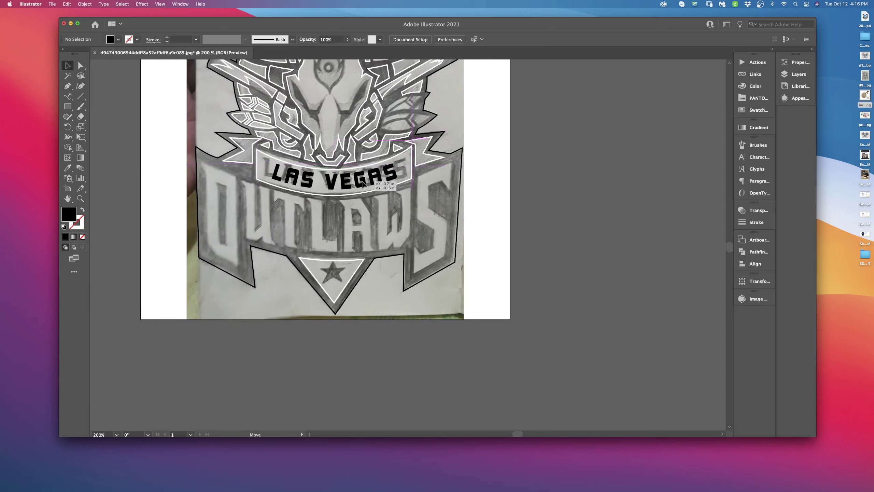
left_click_drag(365, 181, 361, 181)
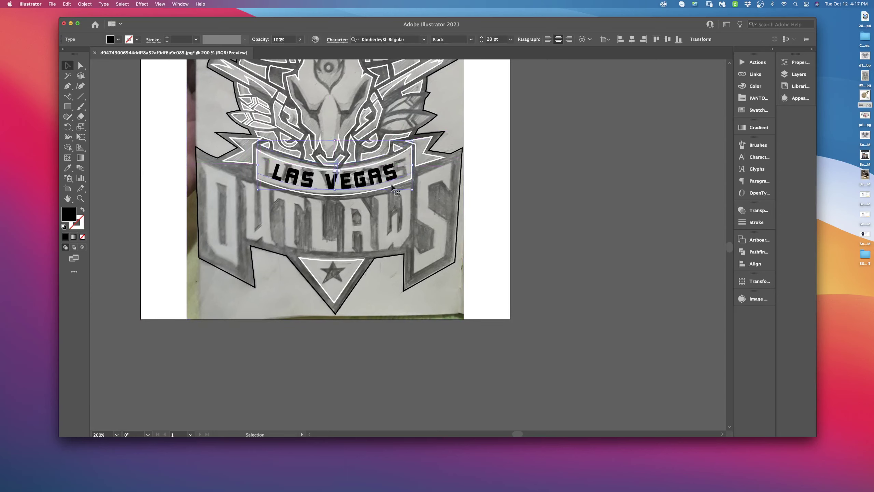
key("Up")
key("Right")
key("Left")
key("Left")
key("Left")
- Widen the LAS VEGAS letter spacing slightly to span the banner
key("alt+Right")
key("alt+Right")
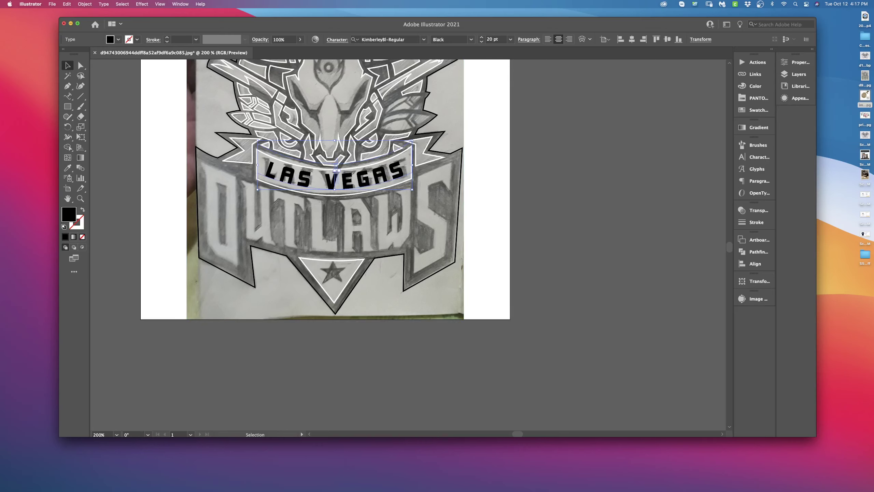
left_click(634, 251)
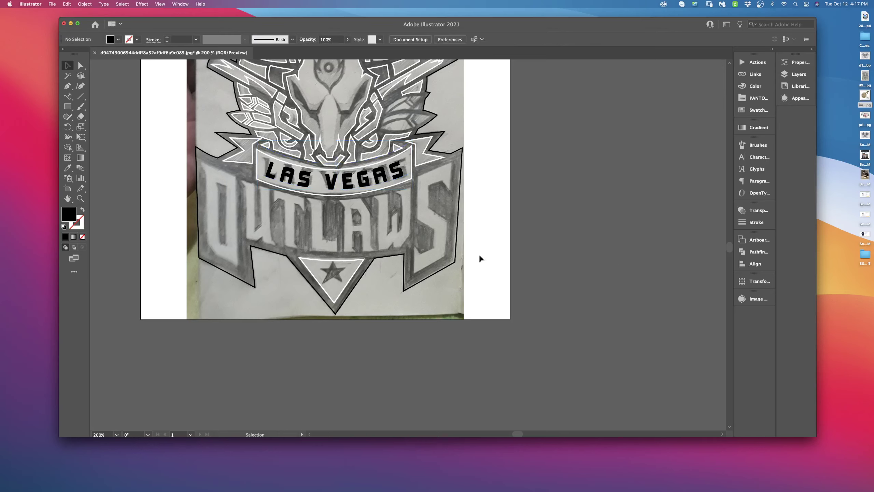
left_click(349, 186)
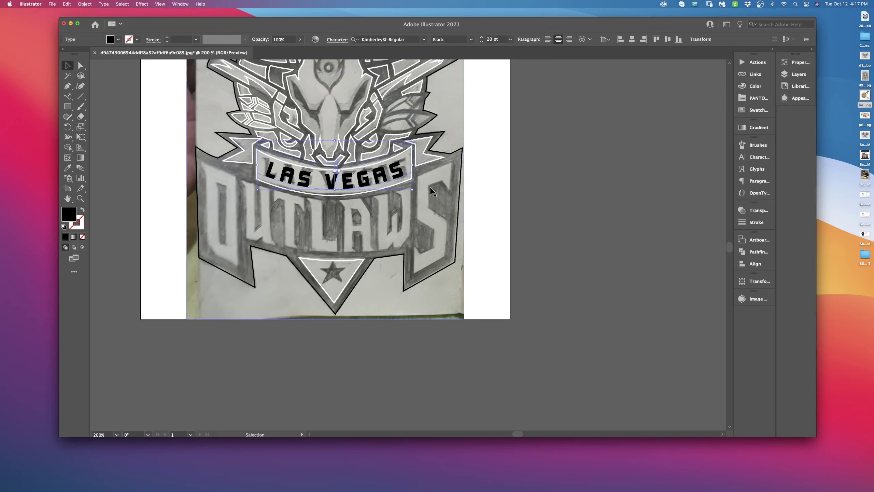
- Create a new LAS VEGAS text object beside the artboard
left_click(613, 181)
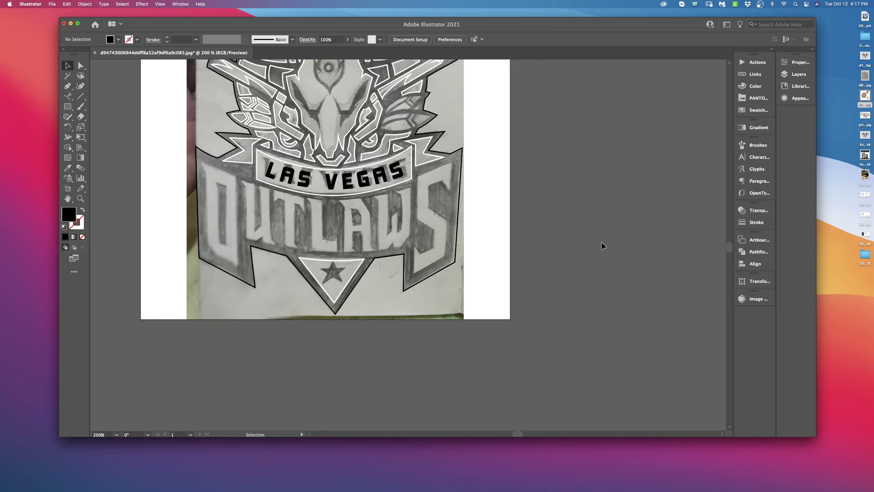
key("t")
left_click(587, 207)
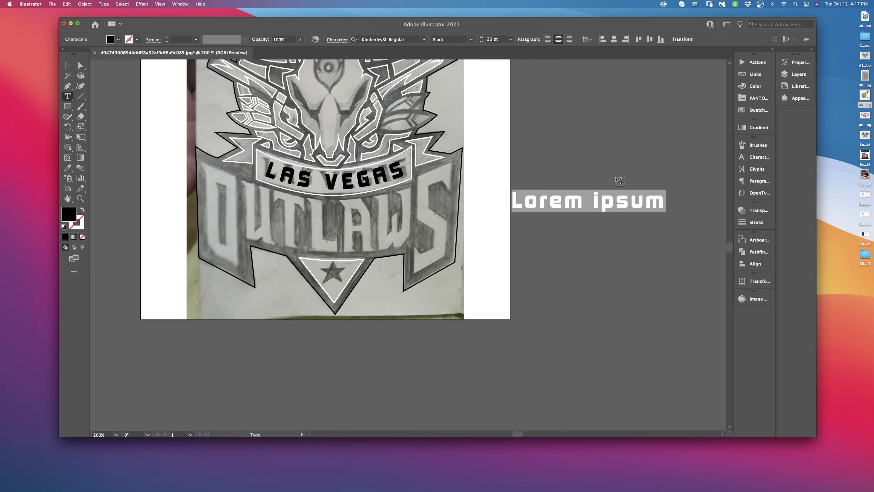
type("LA")
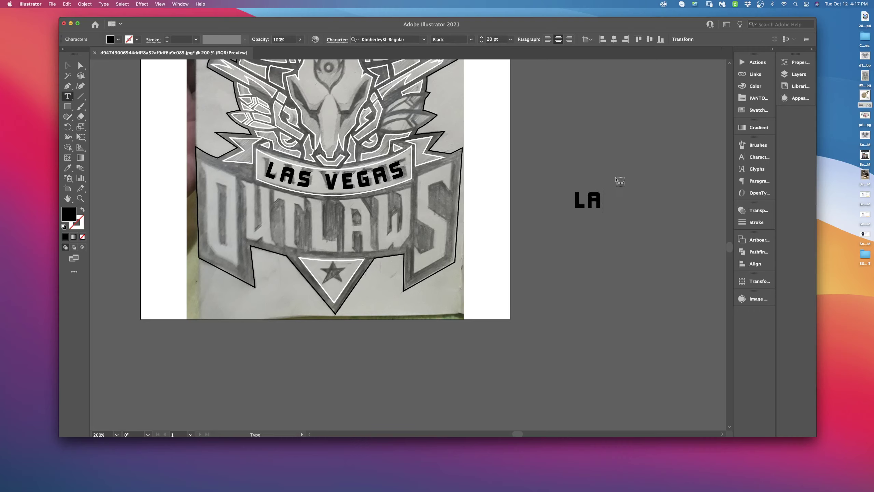
type("S VA")
key("BackSpace")
type("EGAS")
key("Escape")
- Apply an Arch warp with Bend -25% to the new LAS VEGAS text
left_click(582, 40)
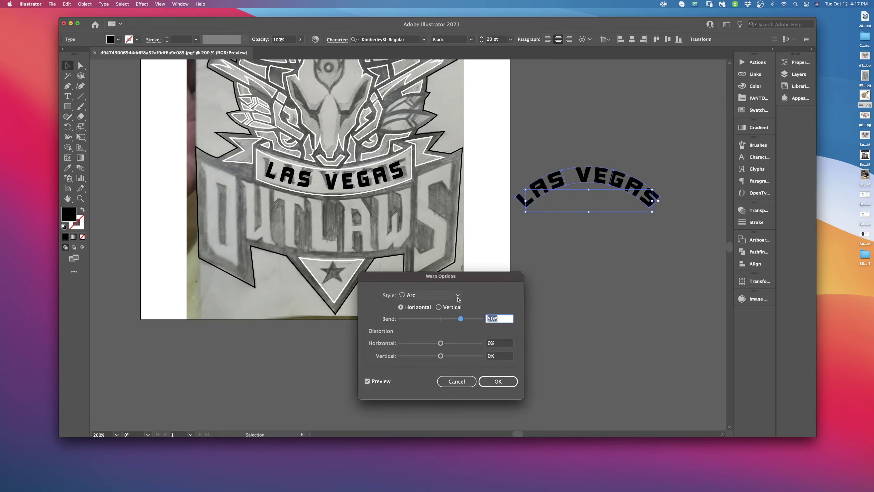
left_click(430, 294)
left_click(451, 335)
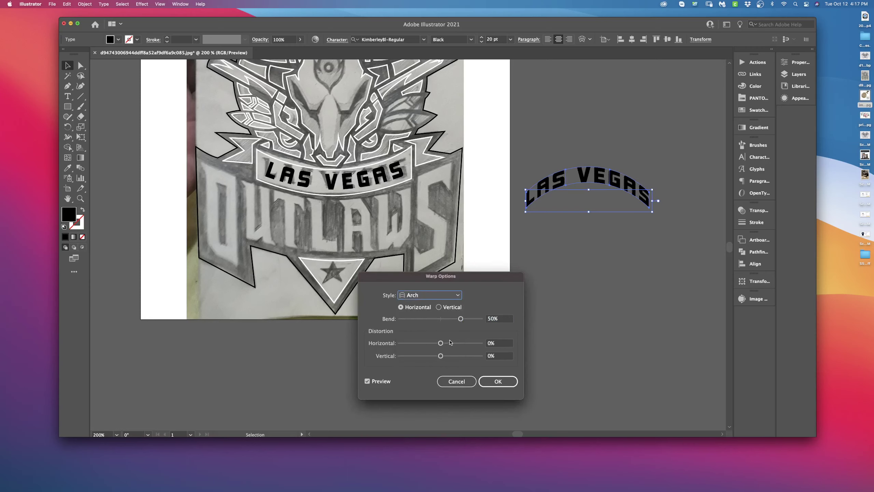
left_click(431, 319)
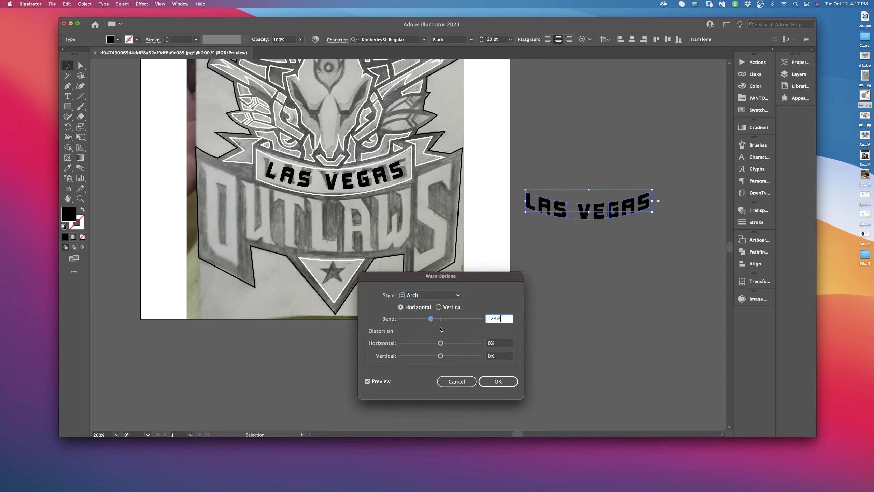
key("Down")
left_click(499, 382)
- Place the arch-warped LAS VEGAS onto the logo's banner, undoing an accidental resize
mouse_move(606, 209)
left_mouse_down()
mouse_move(357, 180)
mouse_move(404, 194)
left_mouse_up()
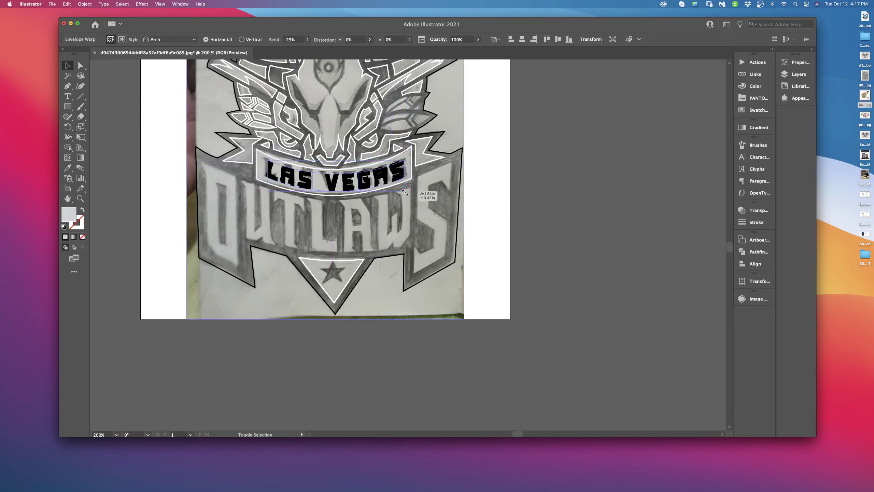
key("super+z")
key("super+z")
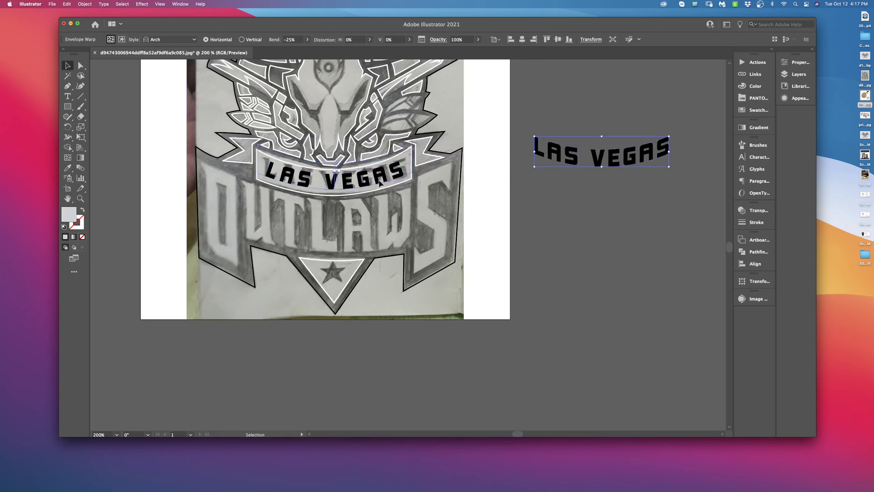
left_click(381, 182)
left_click_drag(600, 161, 380, 181)
left_click(615, 201)
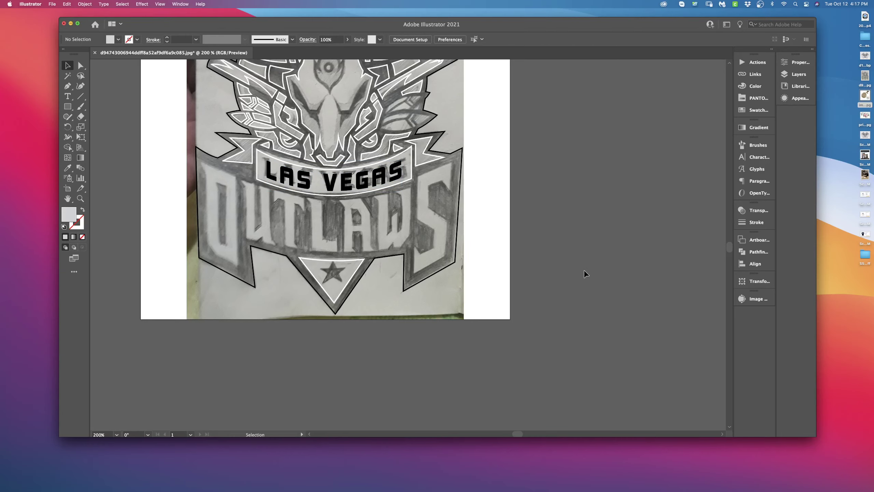
scroll(574, 280, "left", 3)
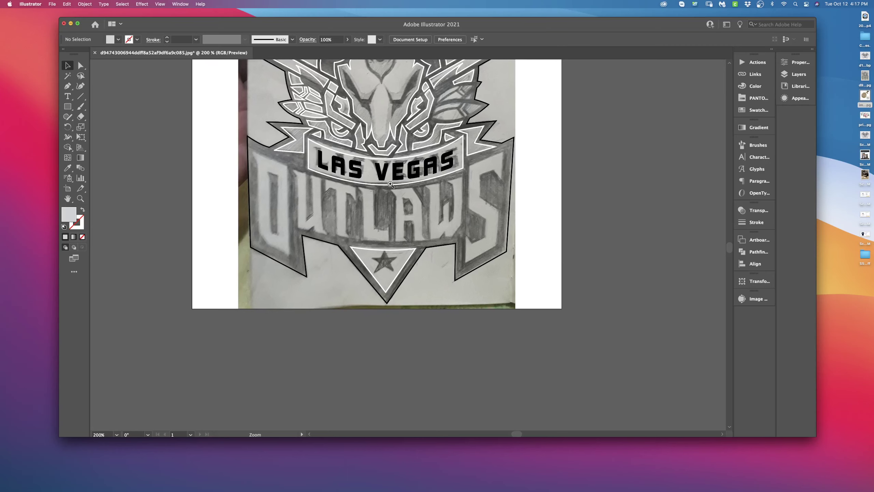
scroll(521, 160, "up", 3)
- Draw a five-pointed star with the Star tool beside the artboard
left_click_drag(471, 234, 406, 187)
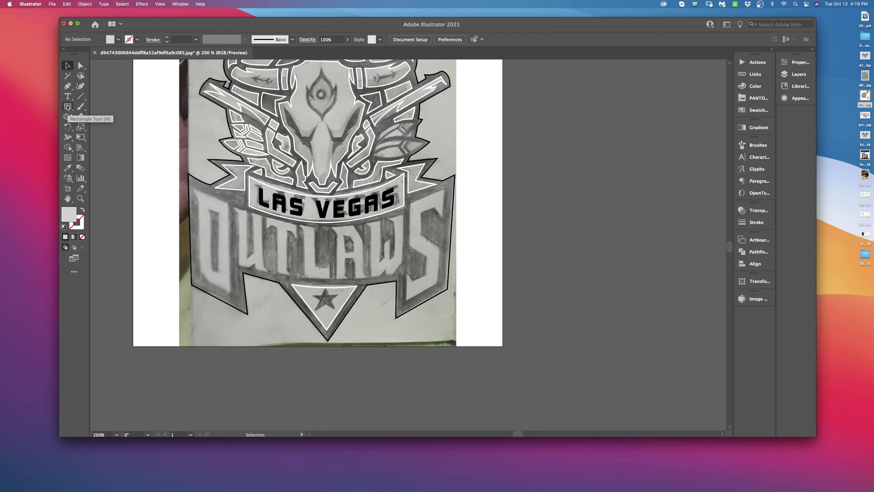
left_click(68, 108)
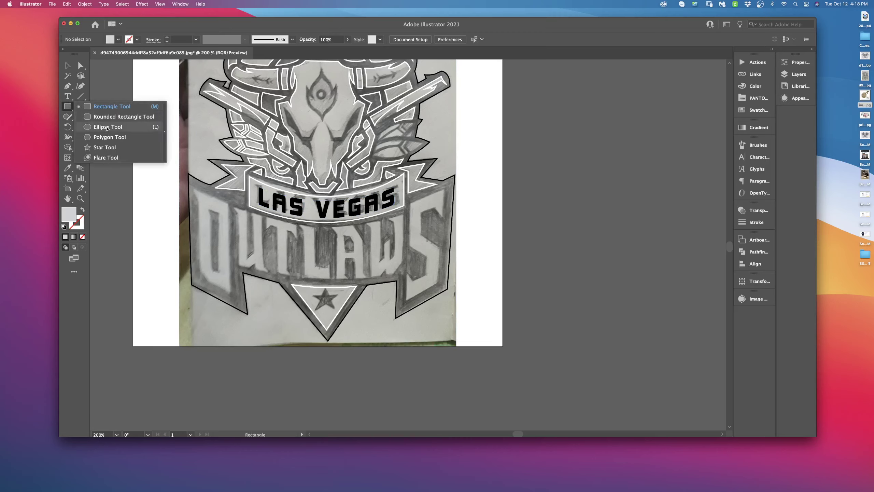
left_click(105, 147)
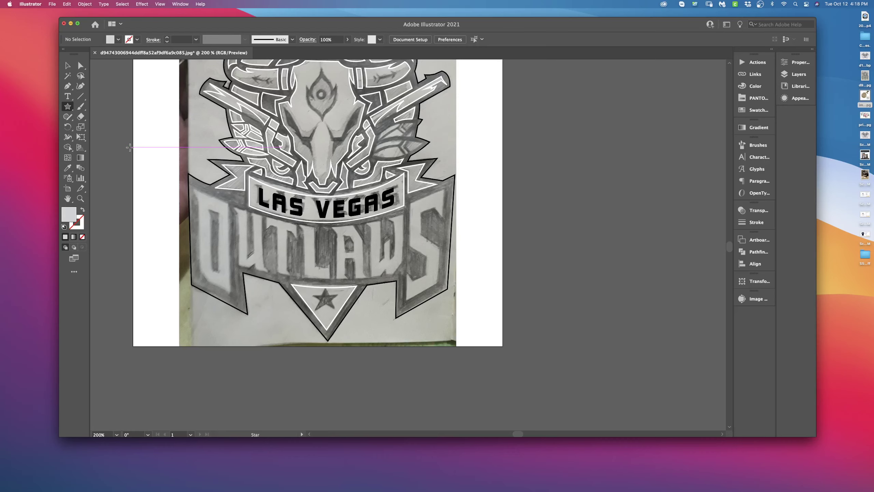
mouse_move(541, 197)
left_mouse_down()
mouse_move(560, 211)
mouse_move(567, 186)
mouse_move(583, 223)
mouse_move(557, 209)
mouse_move(573, 218)
left_mouse_up()
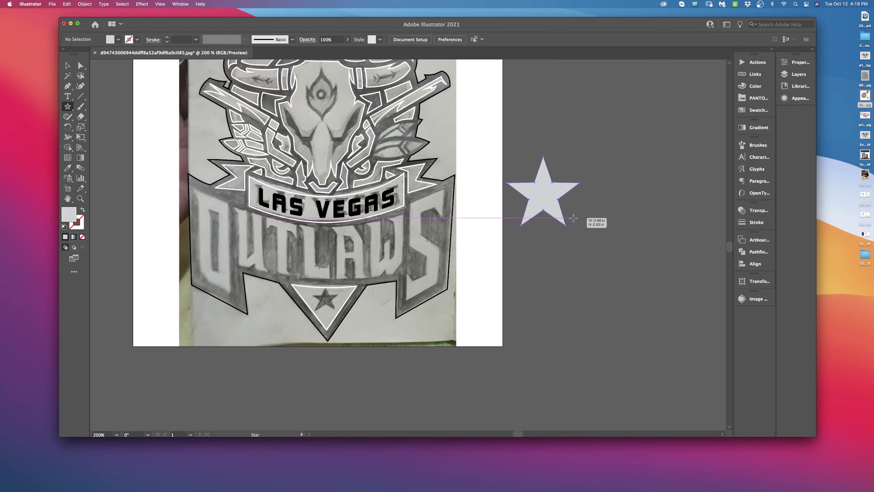
left_click_drag(574, 218, 568, 214)
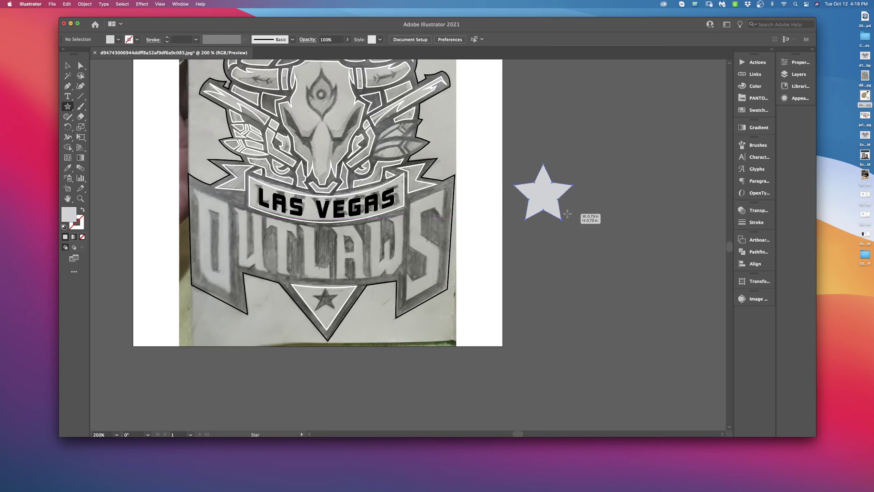
mouse_move(567, 213)
left_mouse_down()
mouse_move(615, 242)
mouse_move(584, 217)
left_mouse_up()
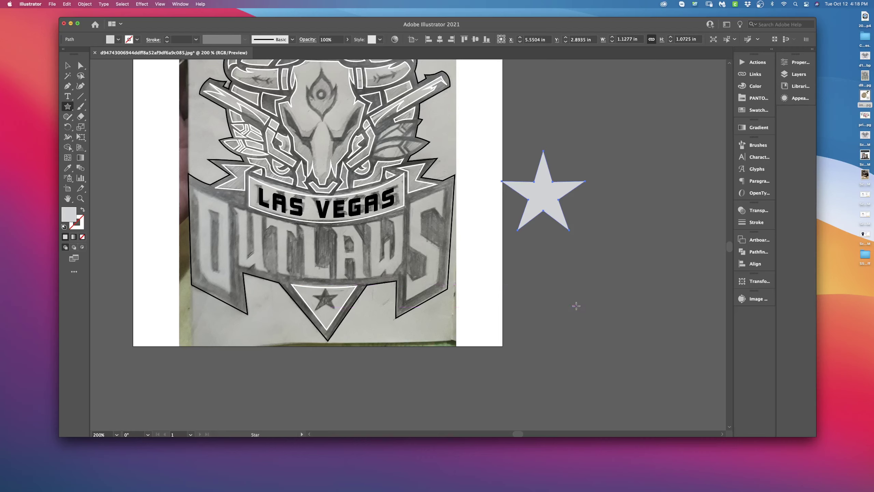
- Create a second star from the numeric Star dialog, then undo it
left_click(568, 282)
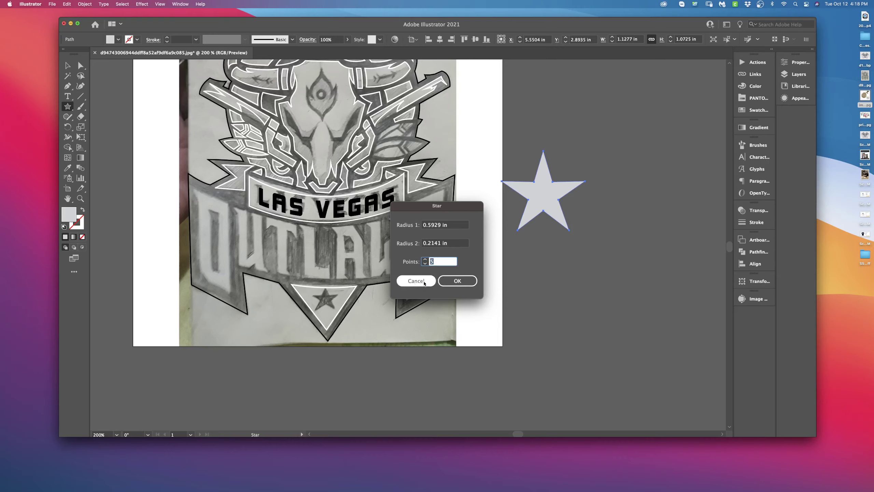
left_click(470, 285)
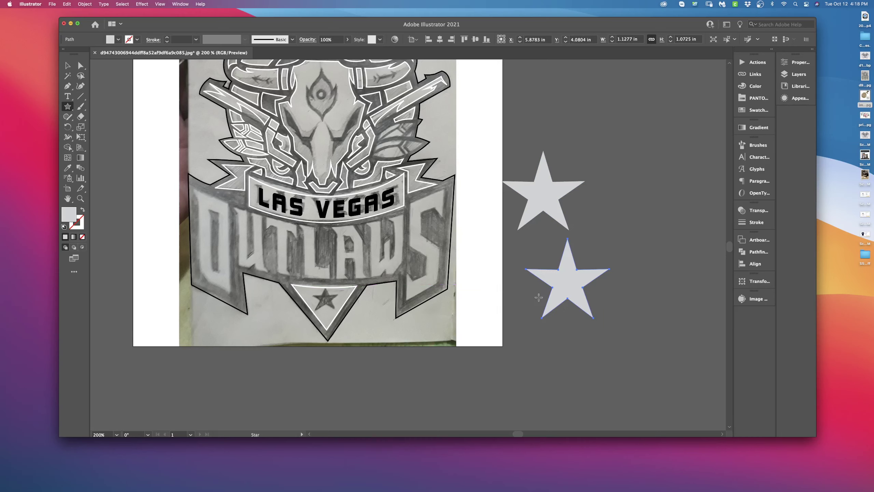
key("super+z")
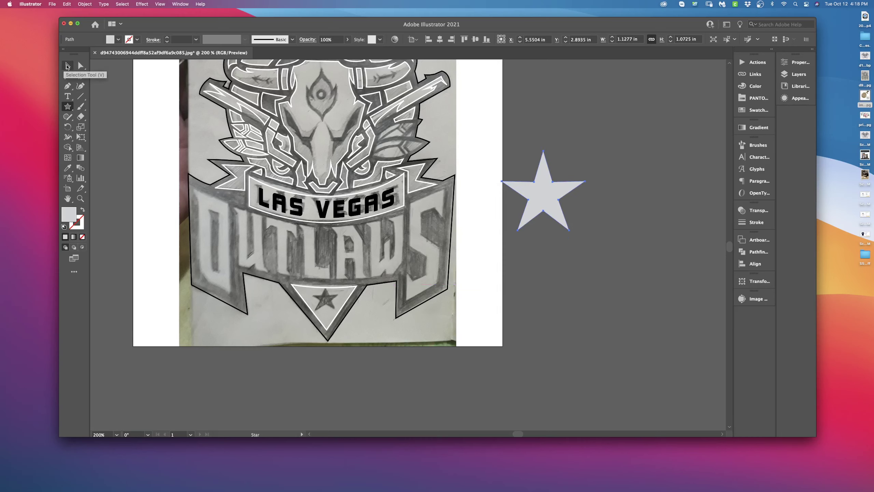
- Fill the star with black from the Color panel
left_click(67, 66)
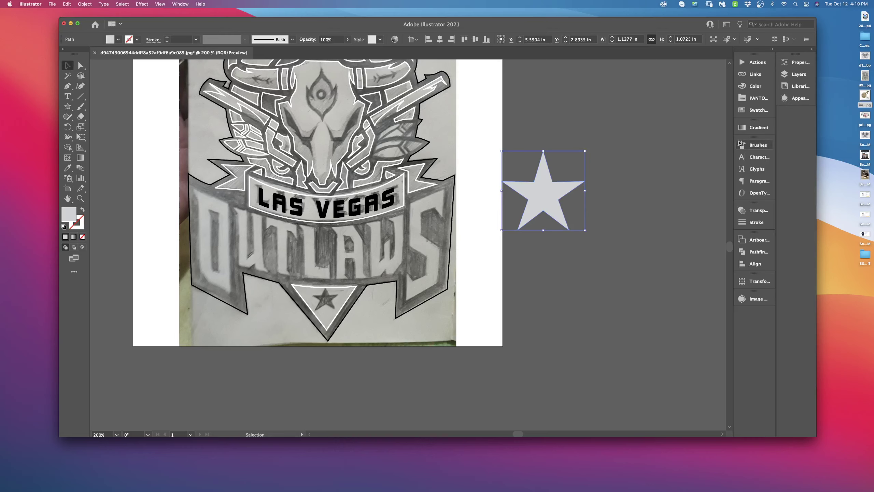
left_click(758, 98)
left_click(756, 87)
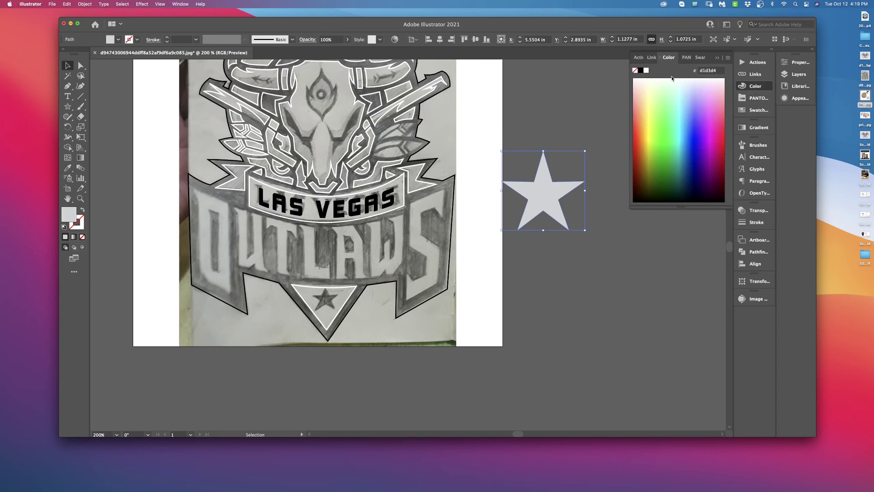
left_click(639, 73)
left_click(576, 151)
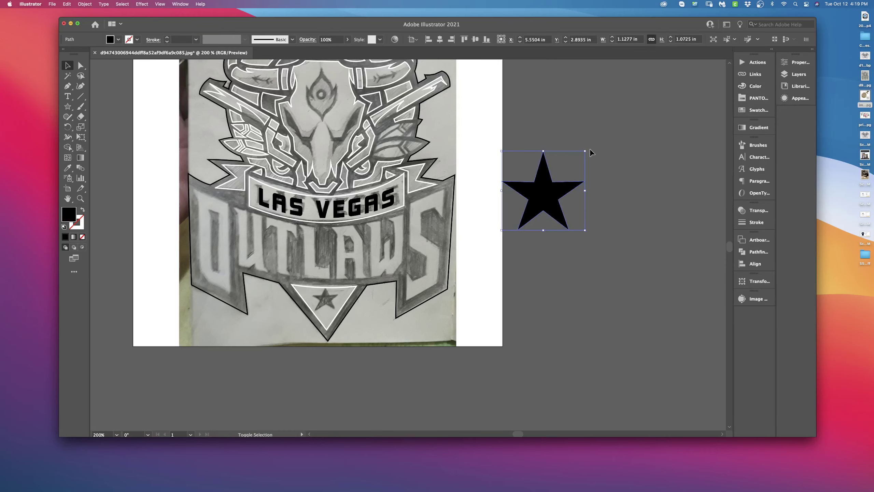
- Shrink the black star and place it, plus a pasted copy, onto the logo's crown area
mouse_move(585, 151)
left_mouse_down()
mouse_move(530, 202)
mouse_move(394, 287)
mouse_move(330, 304)
mouse_move(335, 319)
left_mouse_up()
scroll(335, 312, "up", 5)
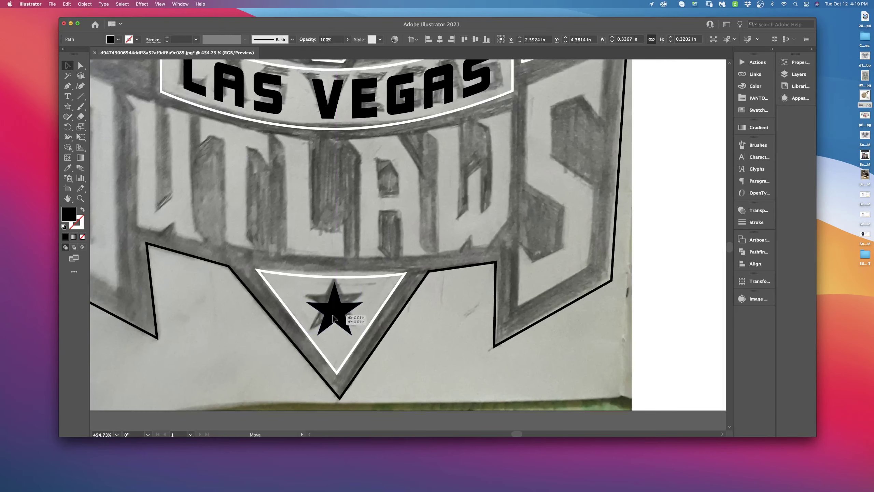
key("super+minus")
scroll(332, 271, "up", 3)
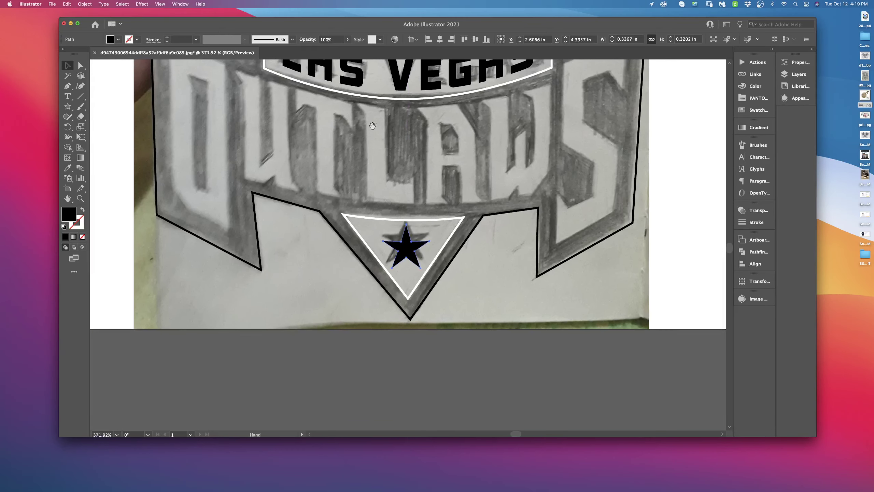
scroll(383, 266, "up", 10)
scroll(383, 267, "up", 5)
left_click_drag(383, 267, 387, 297)
key("super+v")
mouse_move(432, 267)
left_mouse_down()
mouse_move(344, 200)
mouse_move(366, 201)
mouse_move(408, 244)
left_mouse_up()
- Reflect the star and move the mirrored copy to the right of the feathers
left_click(85, 4)
mouse_move(88, 14)
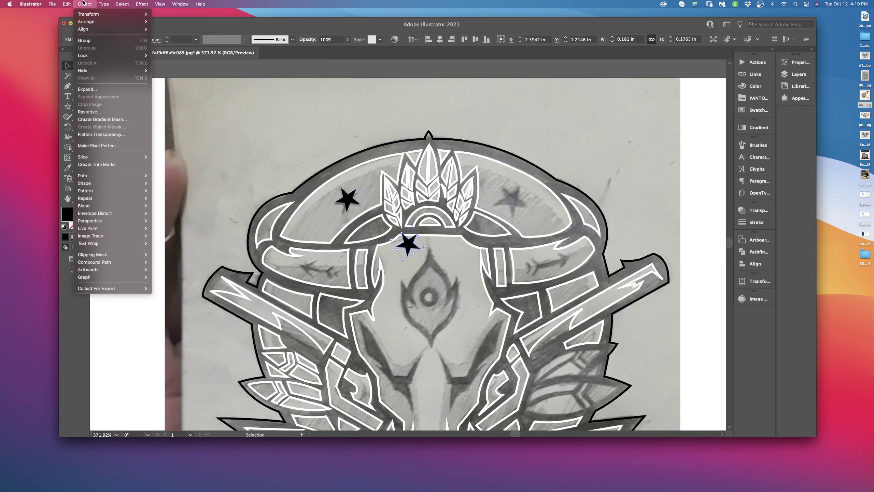
left_click(180, 42)
left_click(672, 300)
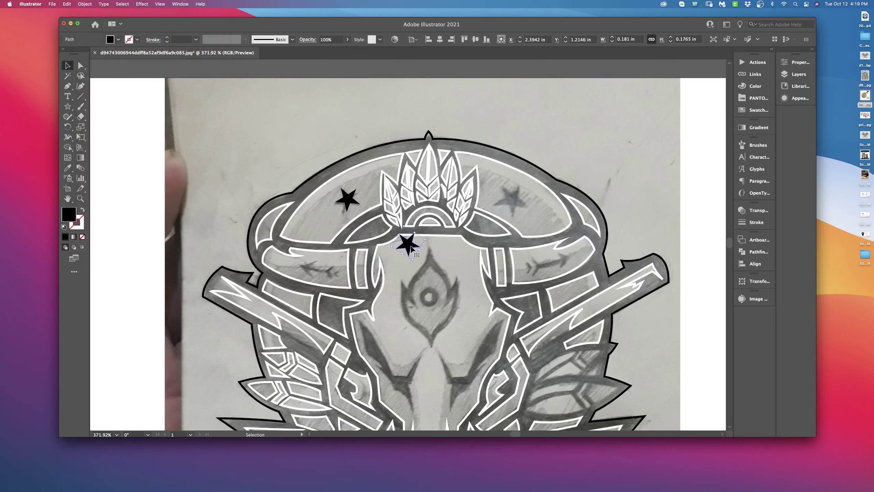
left_click_drag(407, 245, 513, 200)
- Vertically align the two helmet stars, group them, and select the logo photo beneath
left_click(342, 202, "shift")
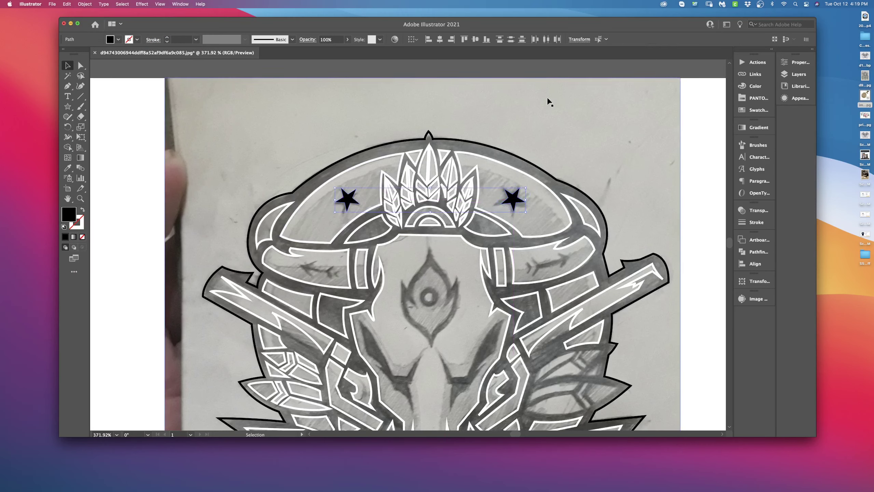
left_click(476, 39)
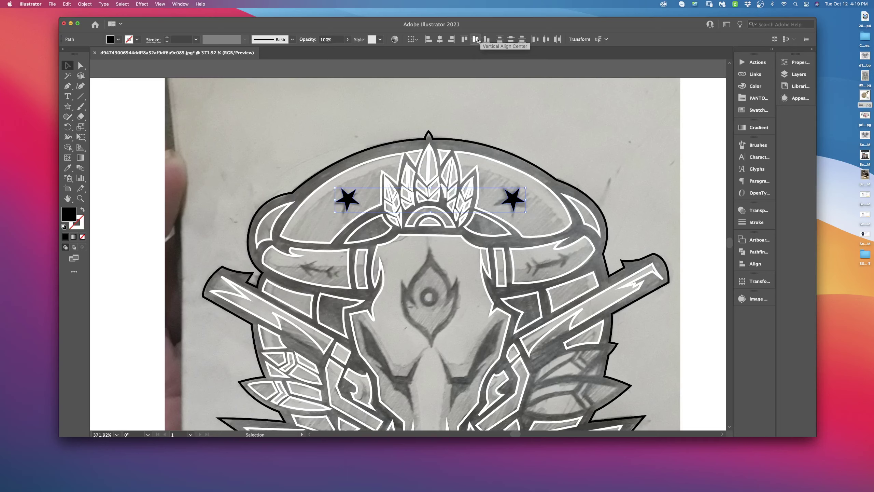
left_click(477, 40)
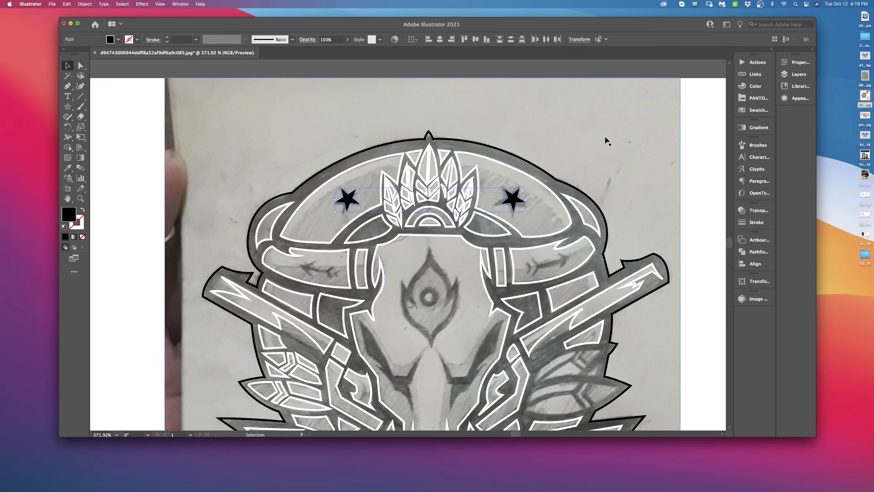
key("super+g")
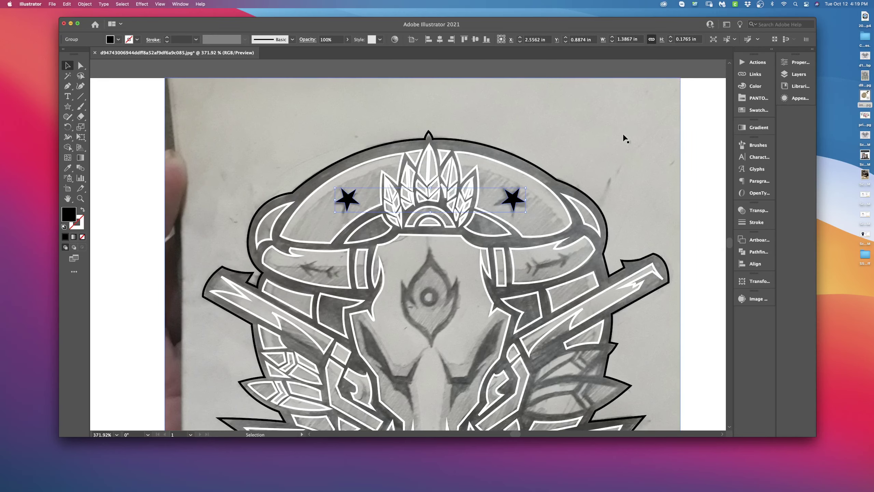
left_click(624, 139)
scroll(504, 268, "down", 3)
scroll(504, 268, "down", 2)
- Zoom onto the OUTLAWS lettering and trace the outer O as a closed, unfilled Pen path
left_click(492, 274, "alt+super")
left_click(480, 292, "alt+super")
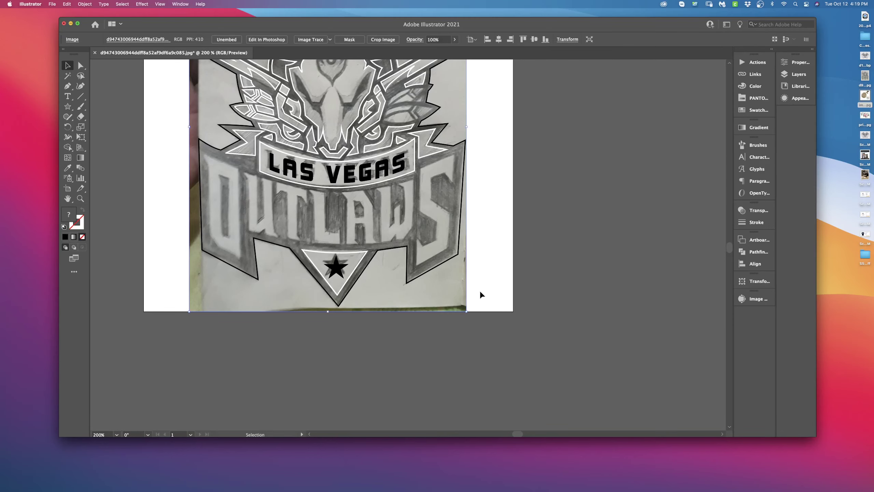
left_click_drag(298, 198, 442, 250)
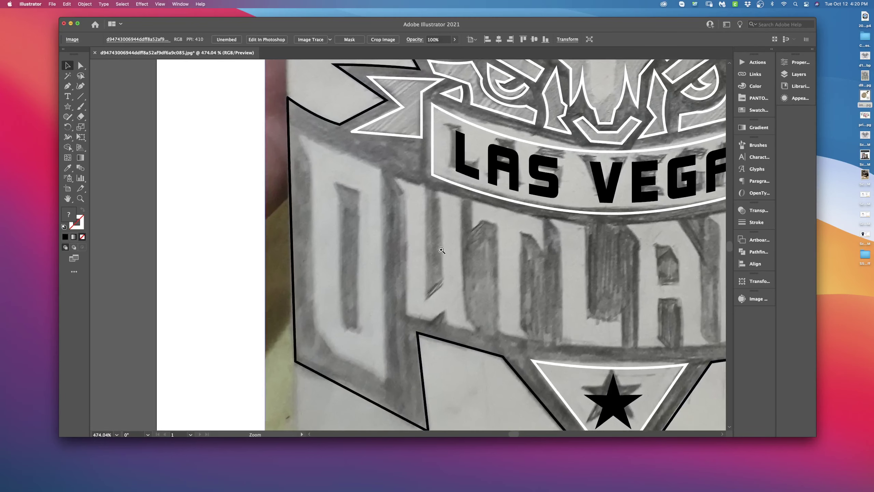
left_click(68, 87)
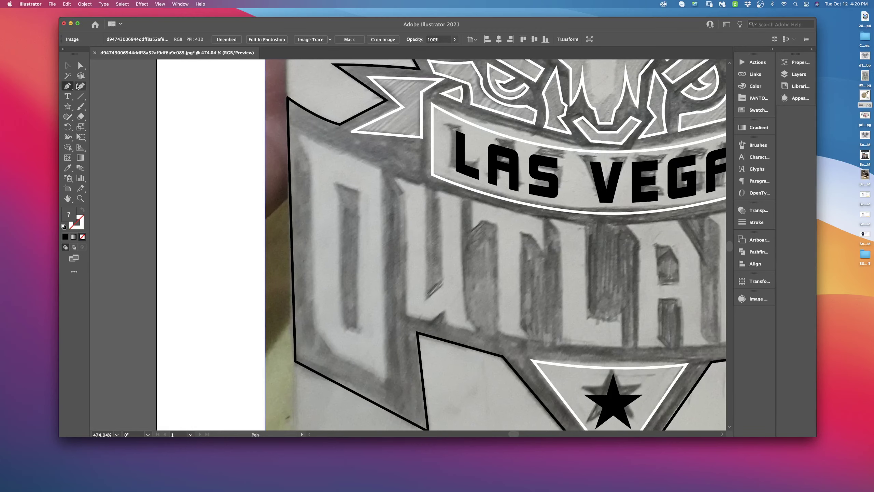
left_click(298, 134)
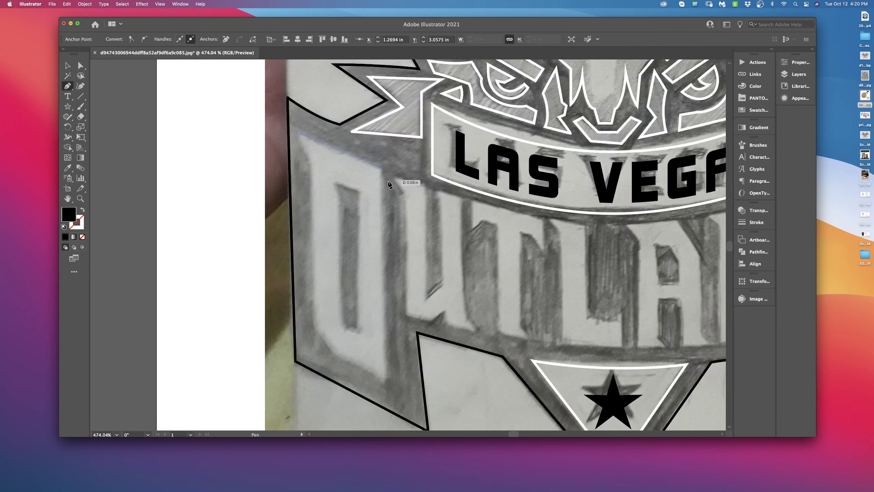
scroll(388, 184, "down", 2)
left_click(376, 357)
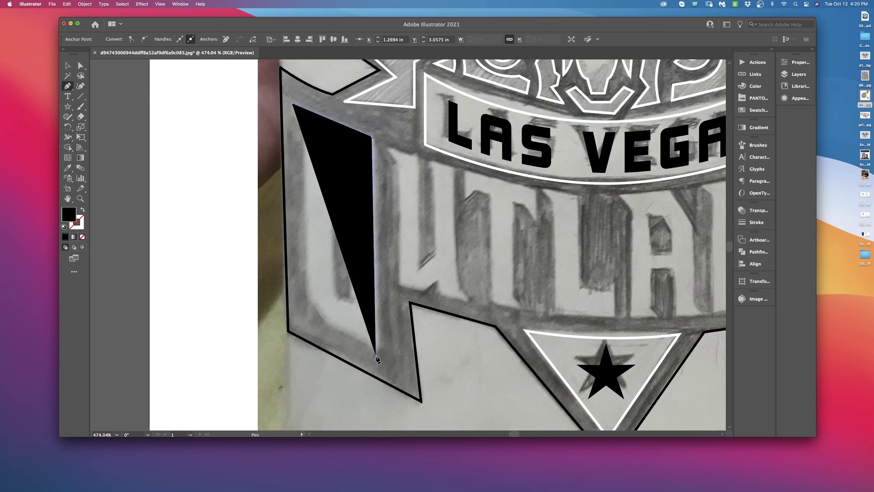
left_click(81, 211)
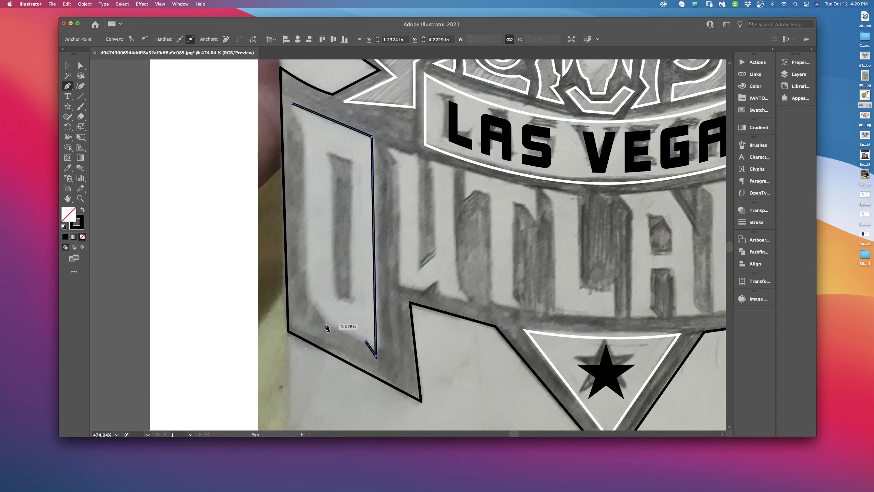
left_click(327, 326)
left_click(307, 299)
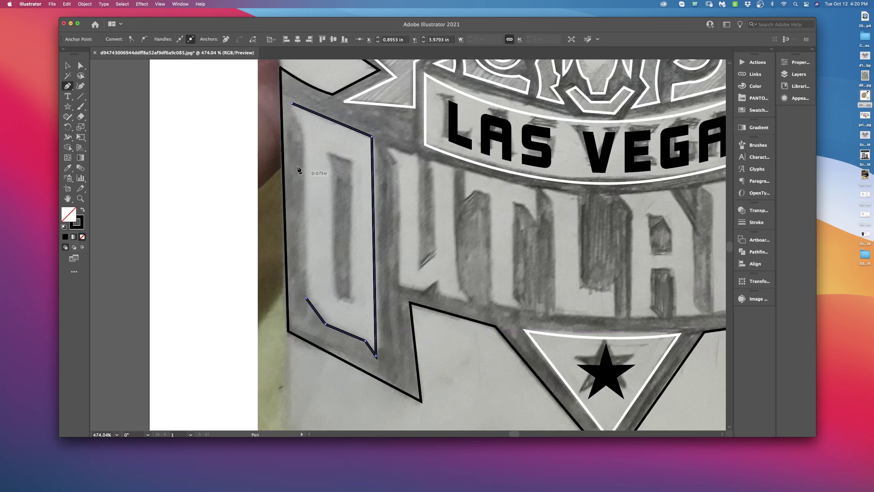
left_click(304, 131)
left_click(291, 104)
- Trace the inner hole of the O as a second closed path
left_click_drag(375, 176, 379, 153)
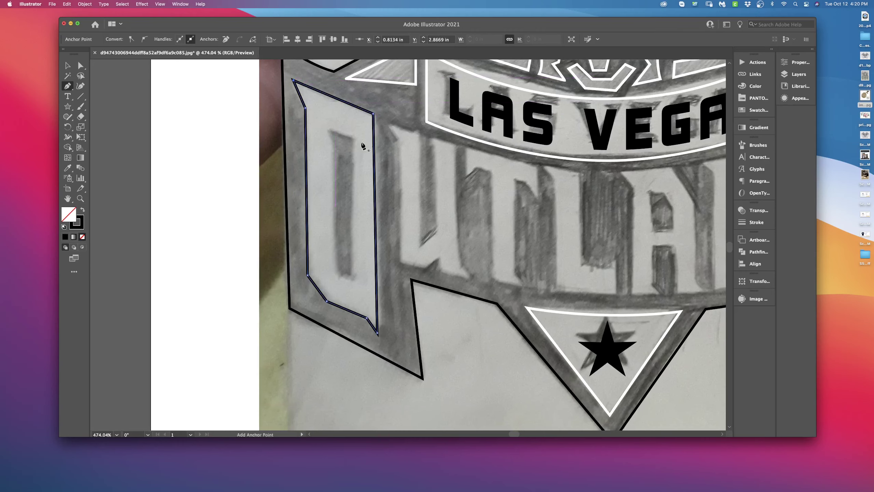
left_click(328, 128)
left_click(352, 137)
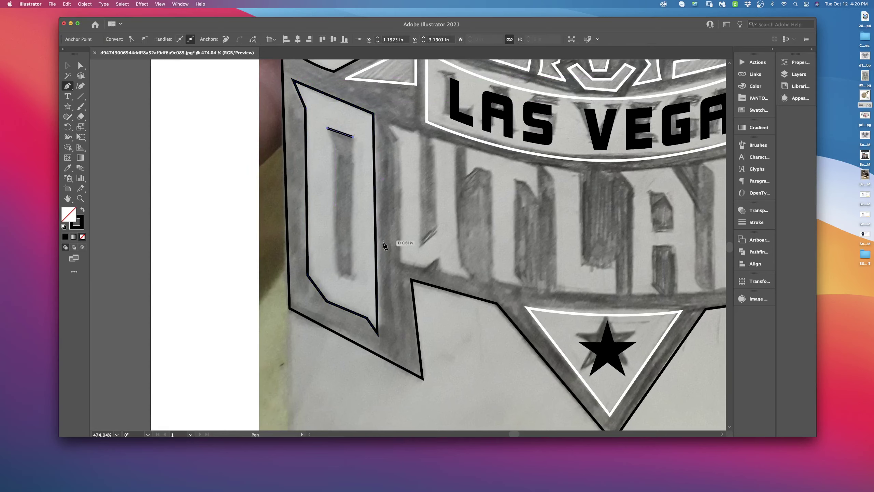
left_click(353, 282)
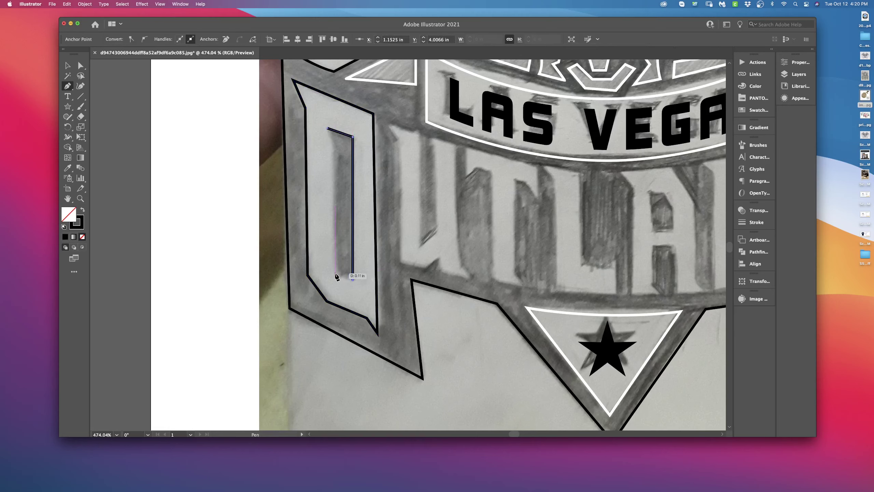
left_click(336, 276)
left_click(334, 142)
left_click(328, 129)
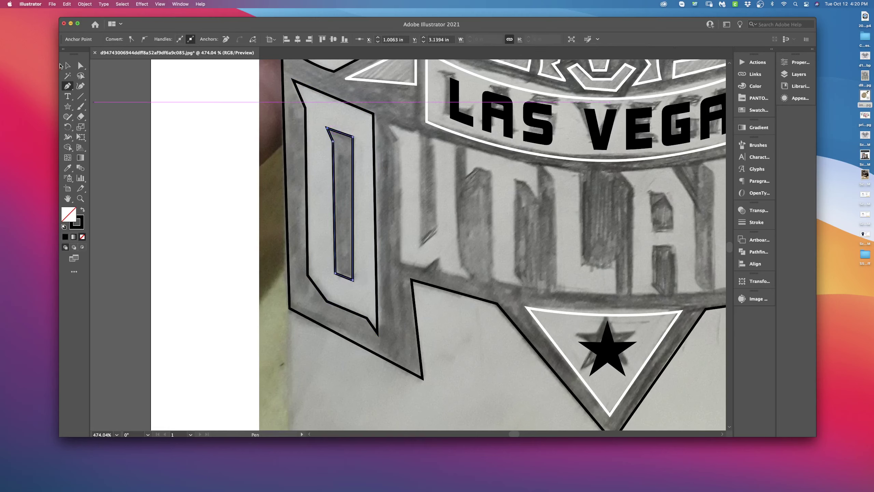
- Select both O paths and combine them into one compound path (Cmd+8), left unfilled
left_click(67, 65)
left_click(239, 193)
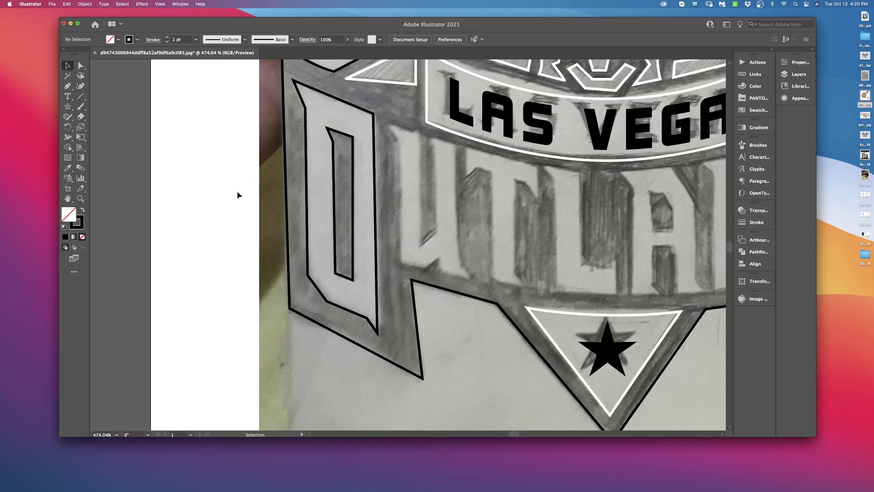
left_click(318, 96)
left_click(339, 134, "shift")
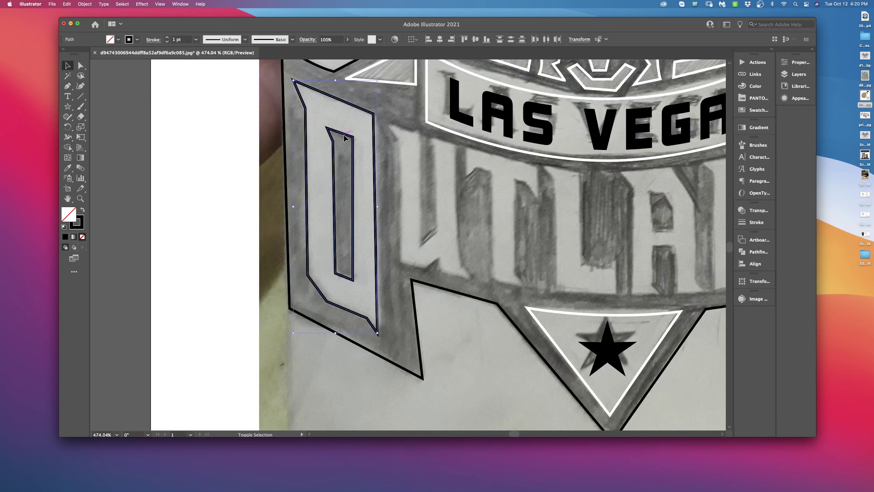
key("a")
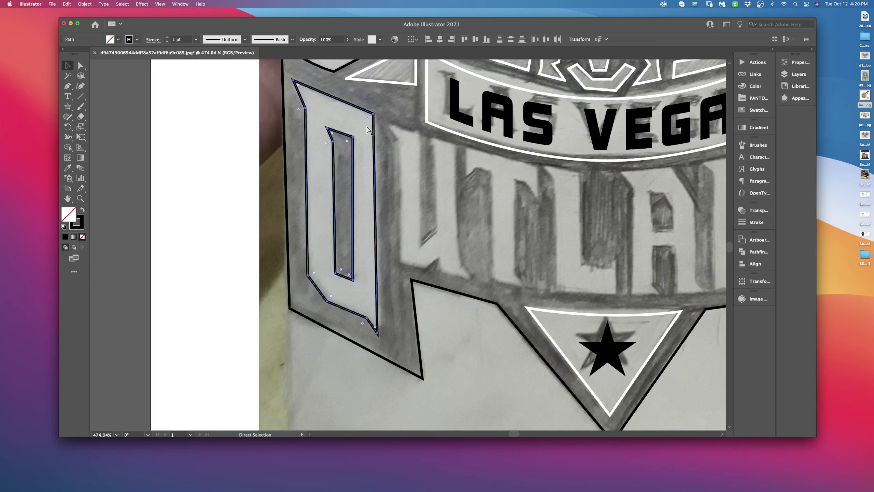
key("super+8")
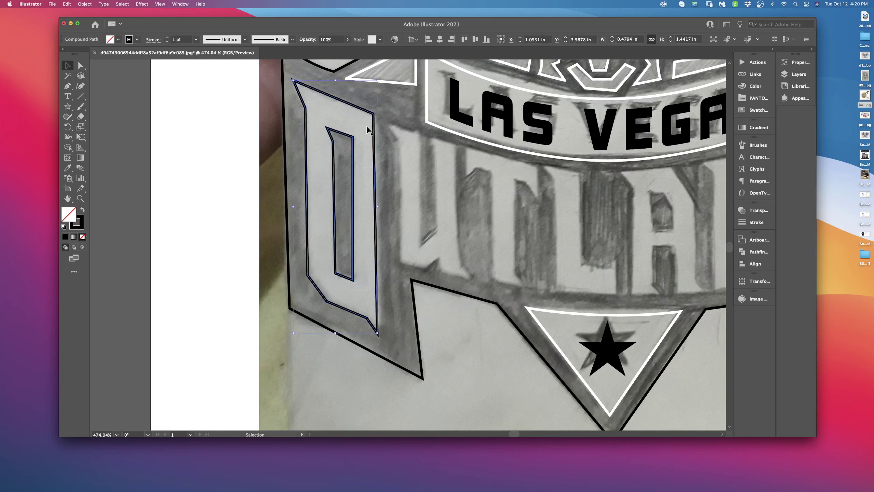
left_click(81, 211)
left_click(81, 212)
scroll(517, 225, "right", 5)
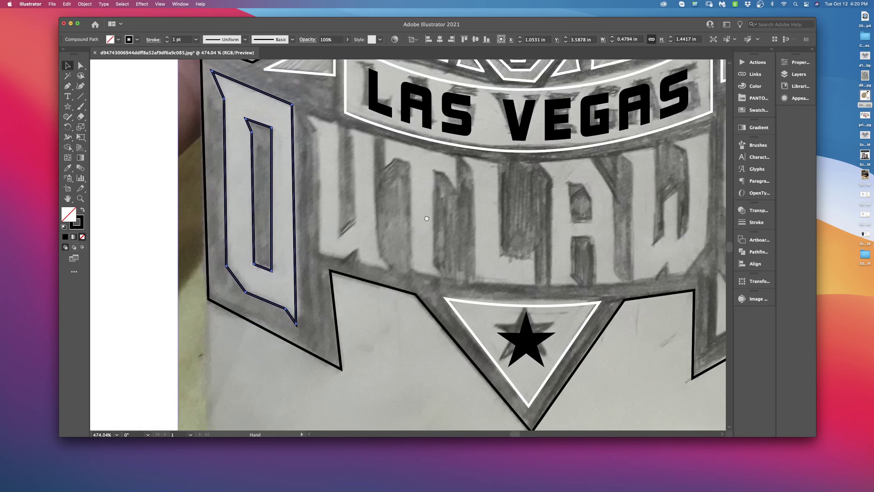
- Trace the U of OUTLAWS corner by corner, including its bottom notch, as a closed outline
left_click(68, 87)
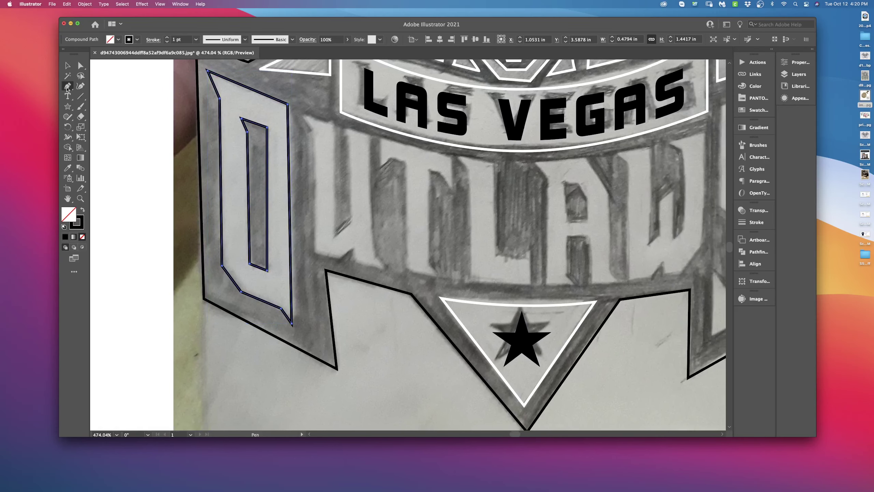
left_click(304, 115)
left_click(334, 125)
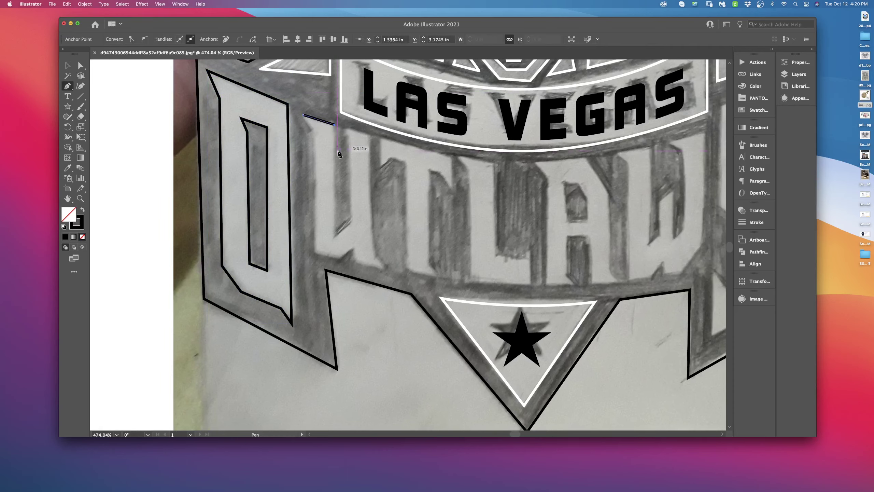
left_click(334, 235)
left_click(352, 221)
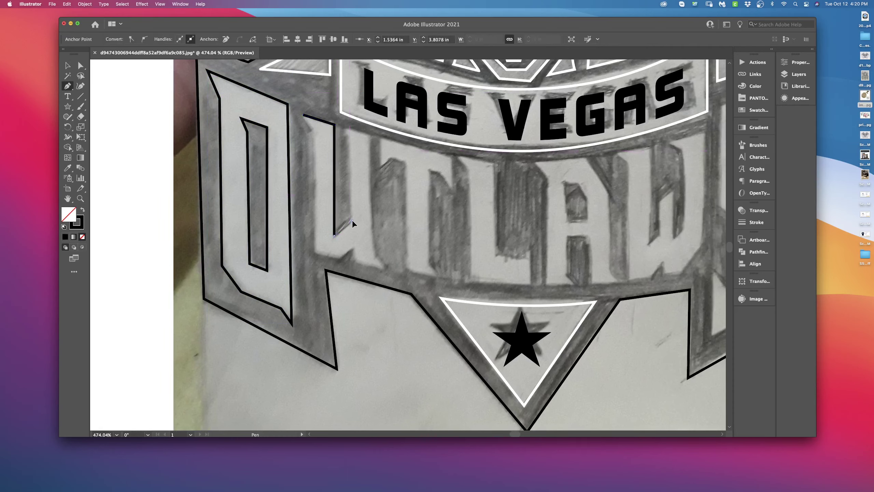
left_click(350, 137)
left_click(344, 128)
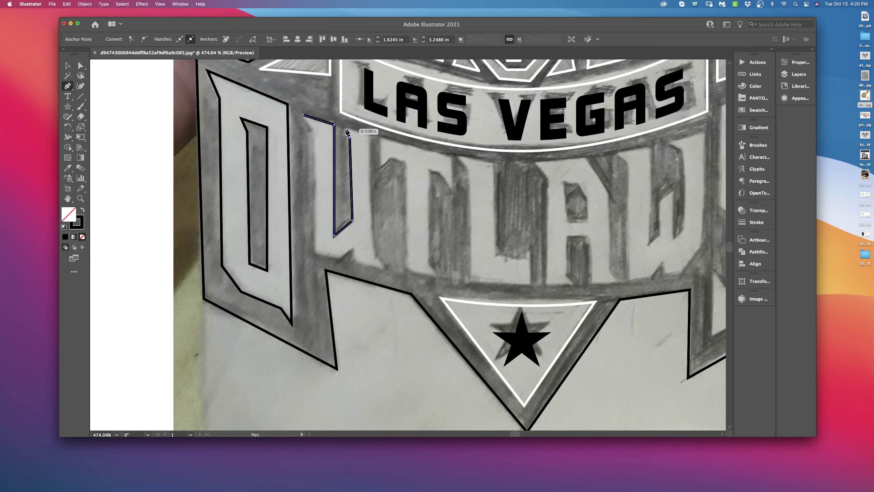
left_click(370, 135)
left_click(385, 269)
left_click(352, 261)
left_click(353, 249)
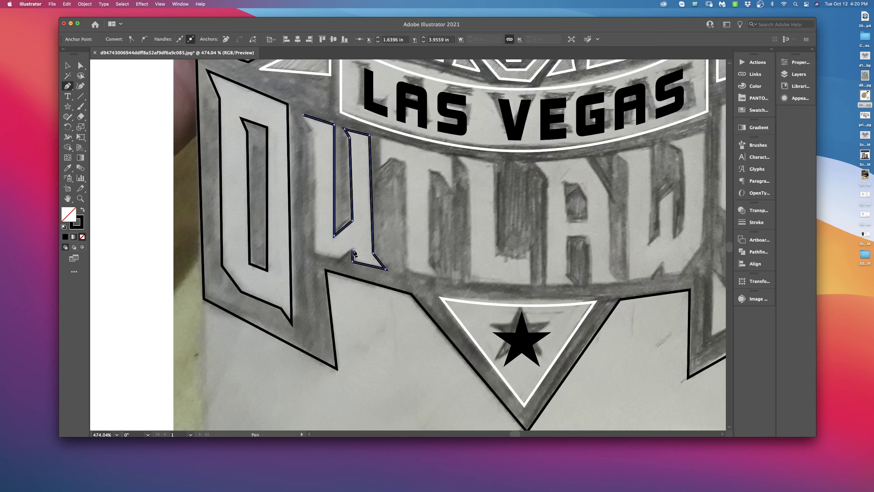
left_click(314, 254)
left_click(314, 131)
left_click(305, 119)
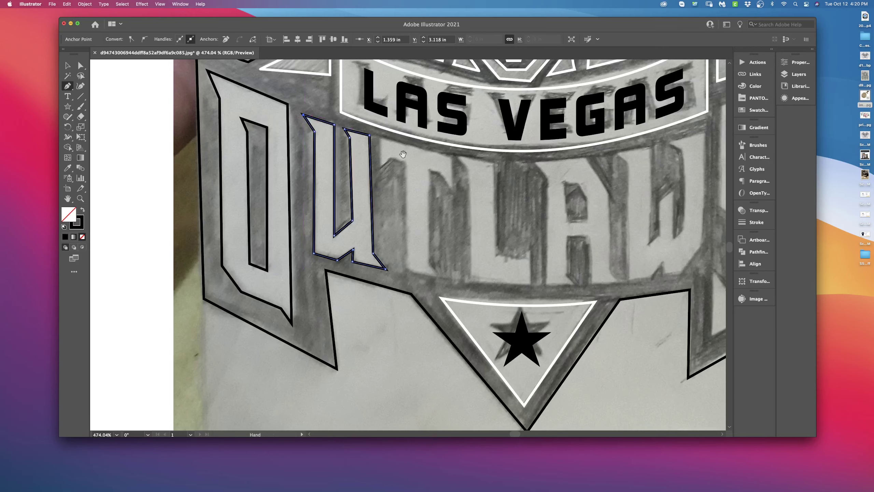
- Trace the T of OUTLAWS around its stem and crossbar and close it at the start anchor
left_click_drag(403, 155, 323, 148)
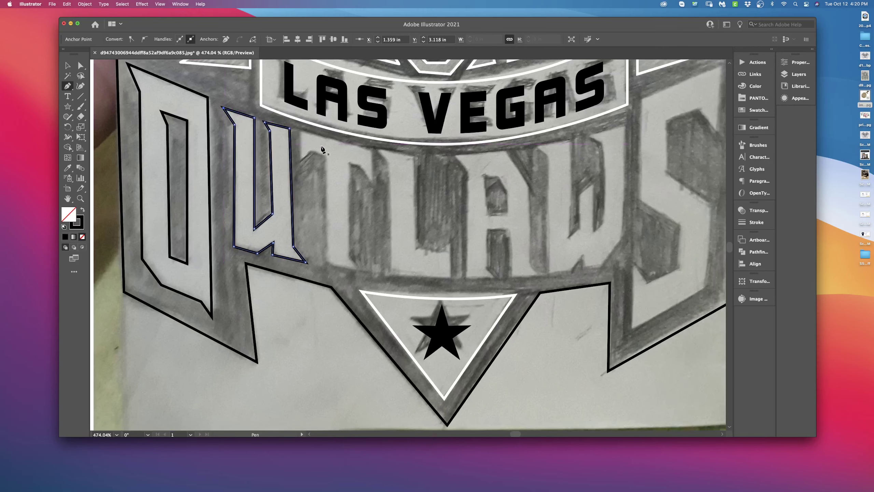
left_click(303, 162)
left_click(326, 156)
left_click(327, 262)
left_click(358, 268)
left_click(349, 162)
left_click_drag(349, 162, 359, 169)
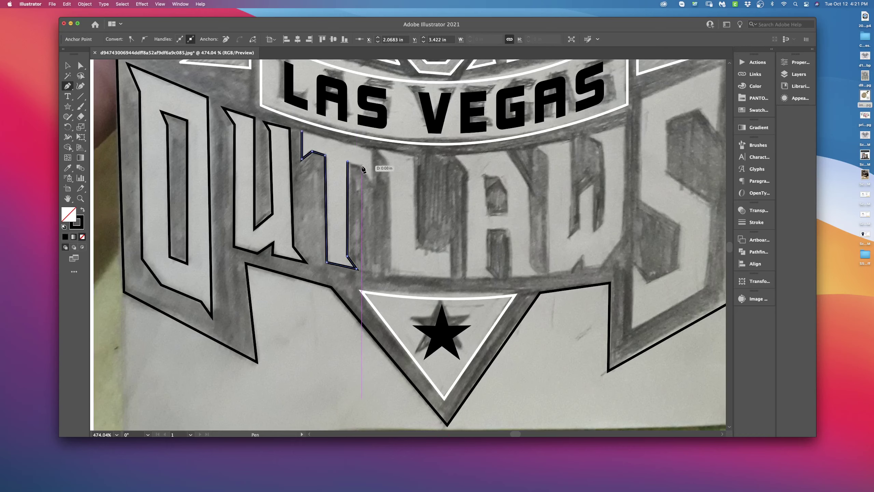
left_click(360, 167)
left_click(372, 183)
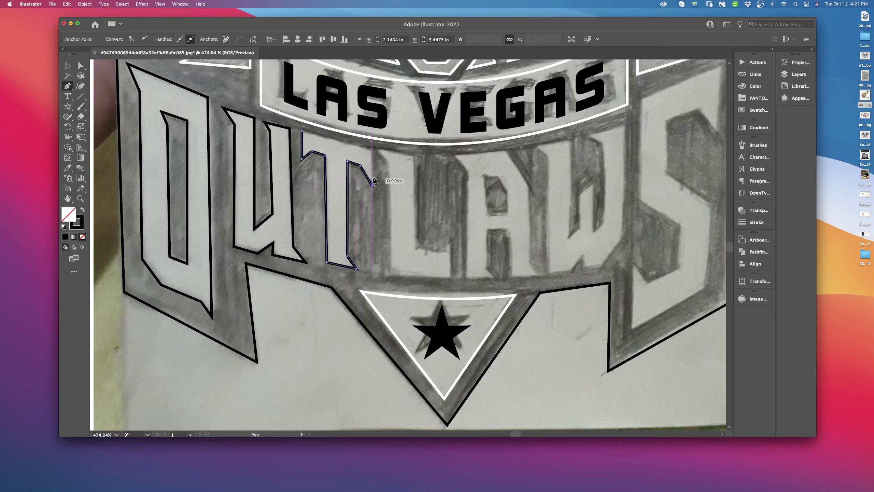
left_click(373, 156)
left_click(302, 130)
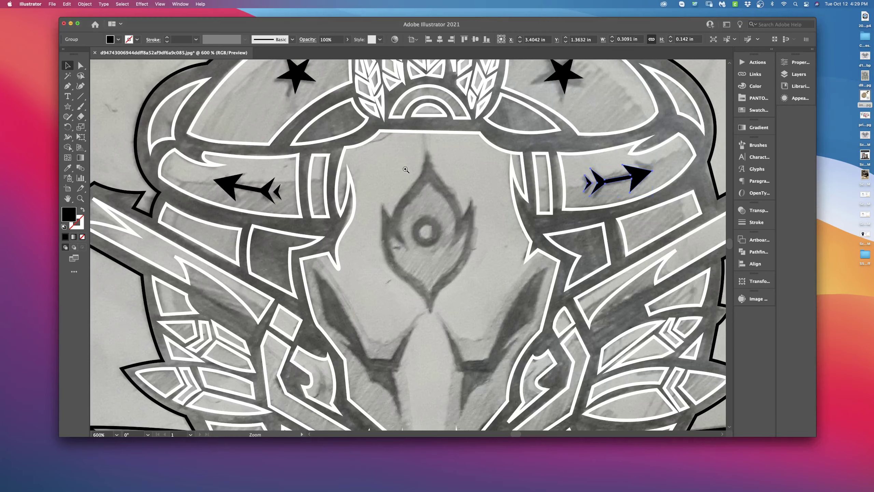
scroll(464, 212, "up", 3)
scroll(463, 213, "up", 2)
- Start an unfilled black-stroked path at the eye's top tip and curve it down the left edge
left_click_drag(462, 213, 459, 209)
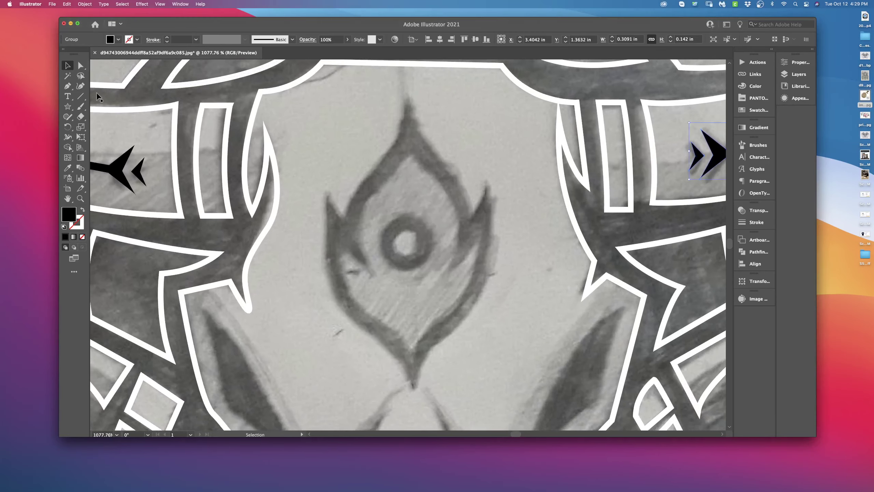
left_click(68, 86)
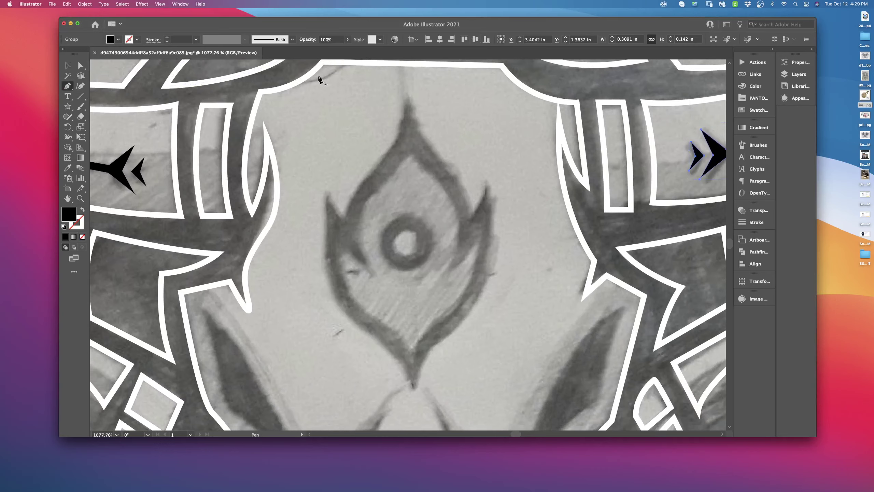
left_click(407, 94)
left_click_drag(373, 168, 343, 196)
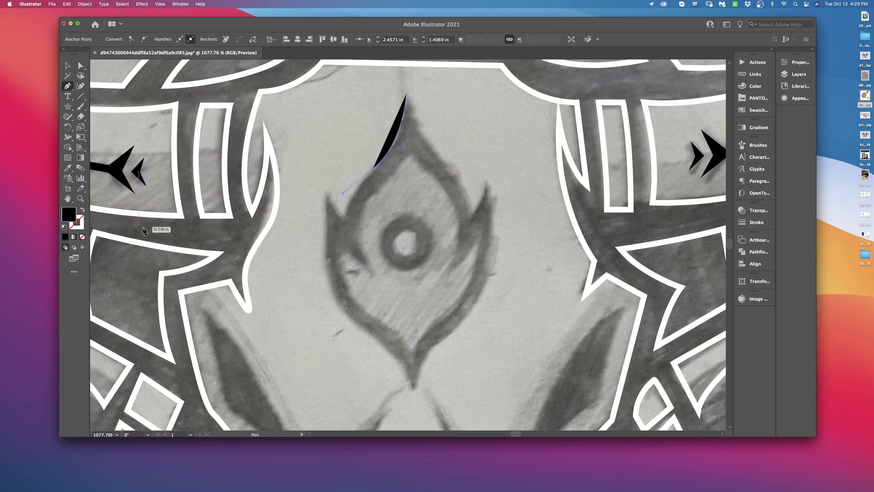
left_click(83, 211)
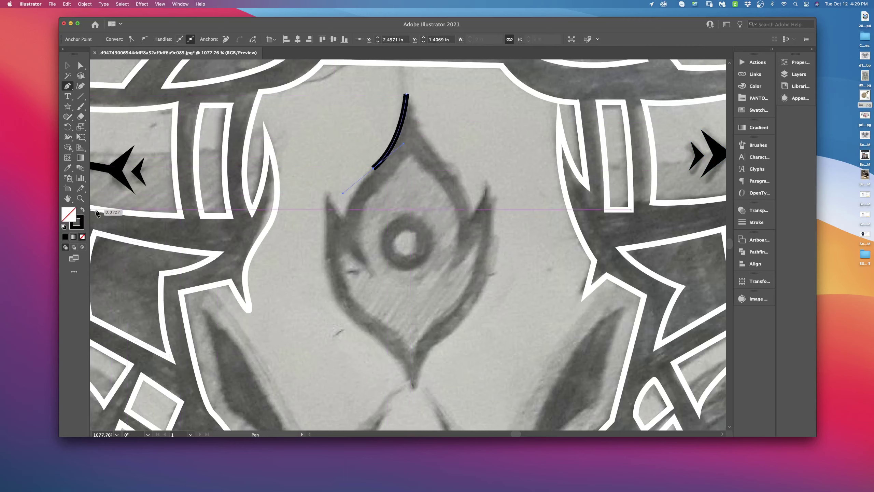
left_click(345, 217)
left_click(327, 192, "super")
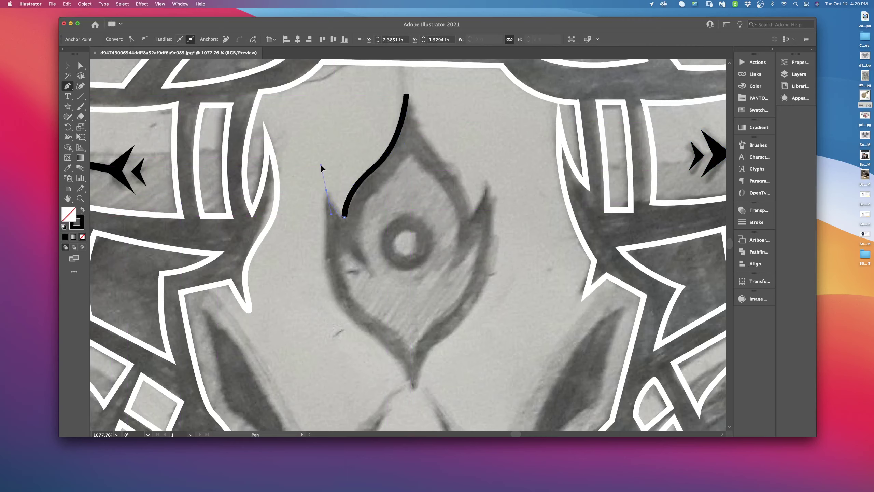
left_click(326, 191)
scroll(261, 224, "down", 3)
scroll(261, 224, "right", 3)
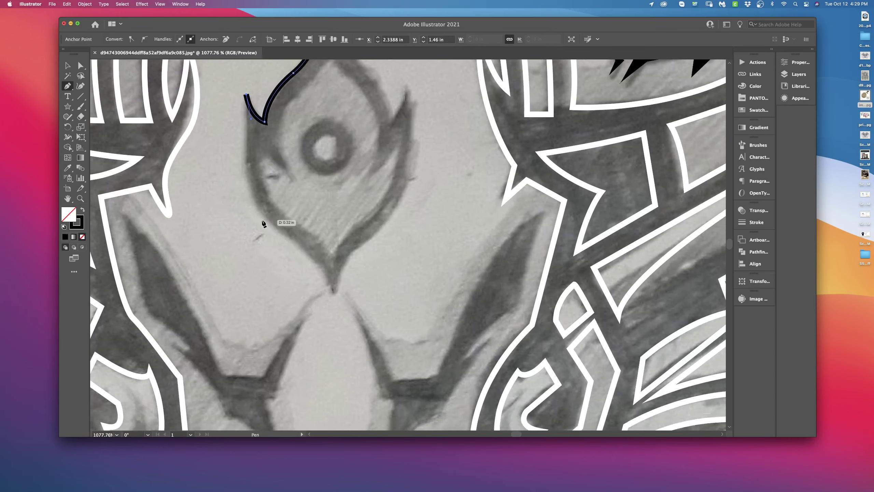
- Curve the outline around the eye's left point, bottom tip and right side, then close it at the top
left_click_drag(247, 199, 291, 249)
left_click_drag(334, 299, 344, 341)
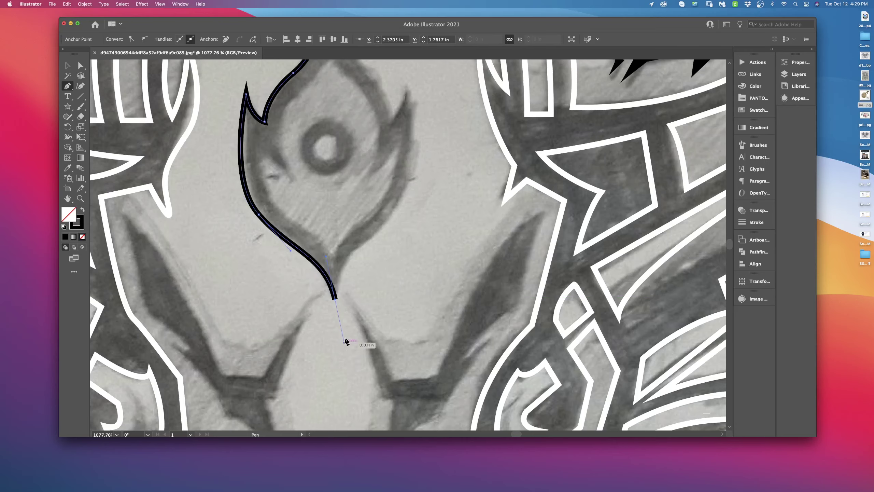
left_click_drag(373, 239, 404, 208)
scroll(407, 203, "up", 3)
scroll(408, 203, "left", 2)
left_click_drag(465, 152, 452, 89)
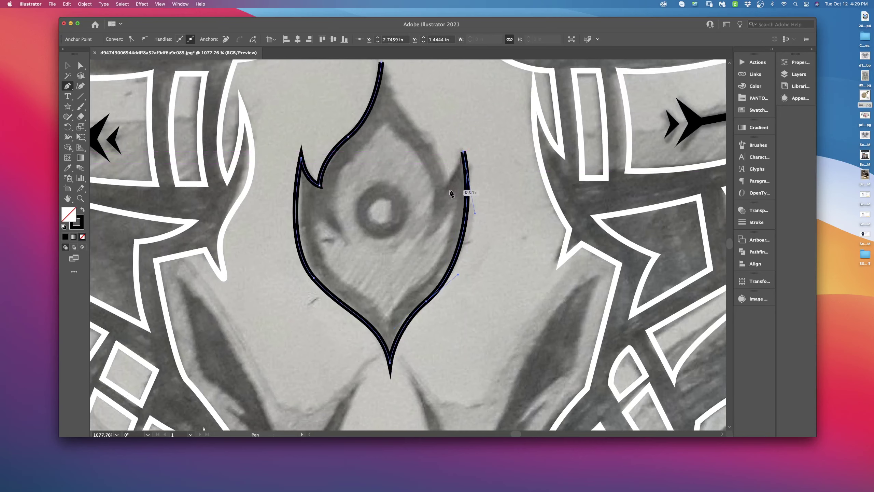
left_click_drag(448, 195, 444, 195)
scroll(434, 206, "up", 5)
scroll(434, 206, "left", 2)
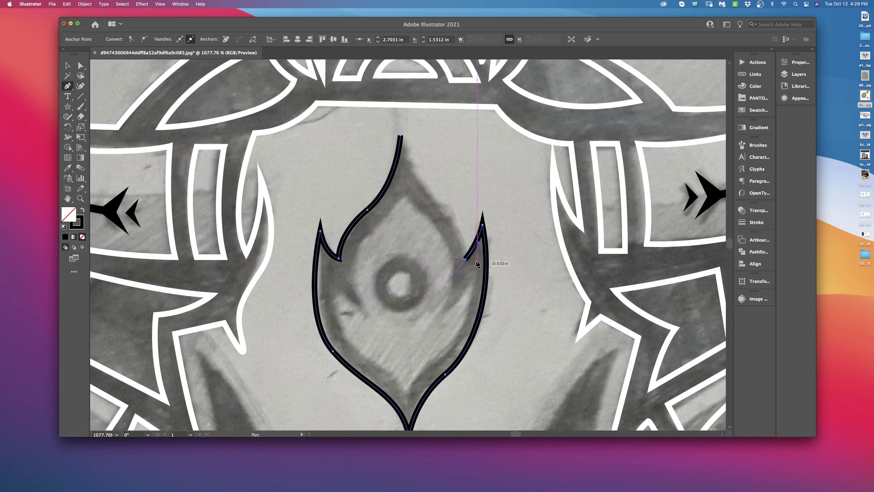
left_click(465, 258)
key("Escape")
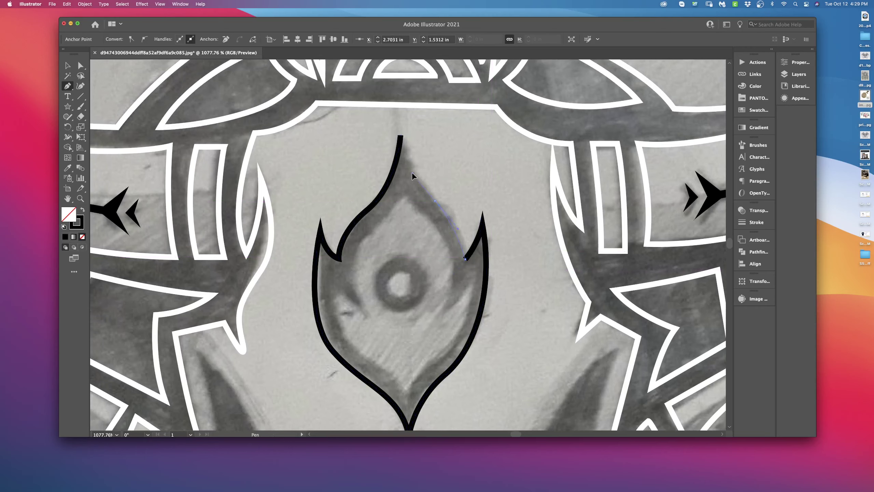
left_click(400, 137)
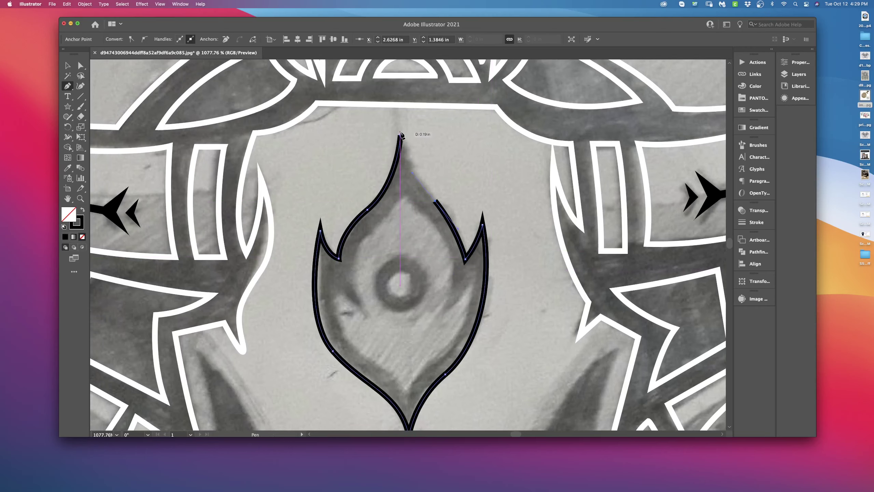
left_click(399, 122, "super")
key("super+z")
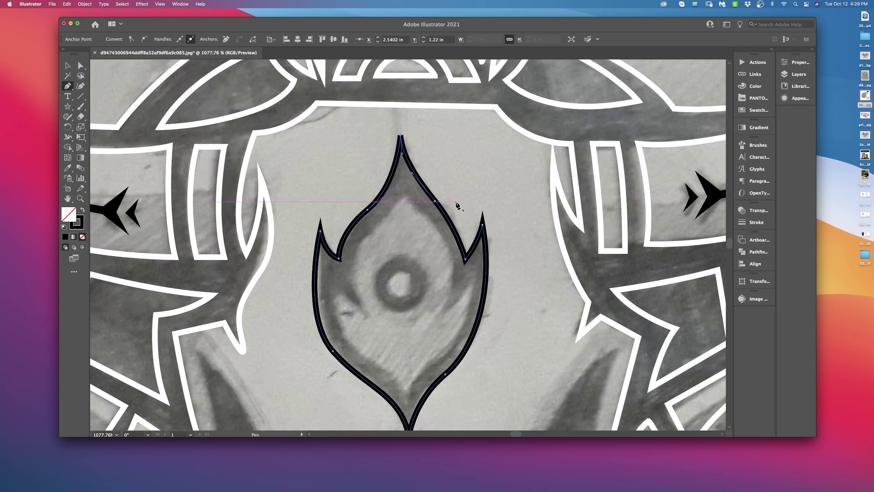
left_click_drag(456, 276, 444, 231)
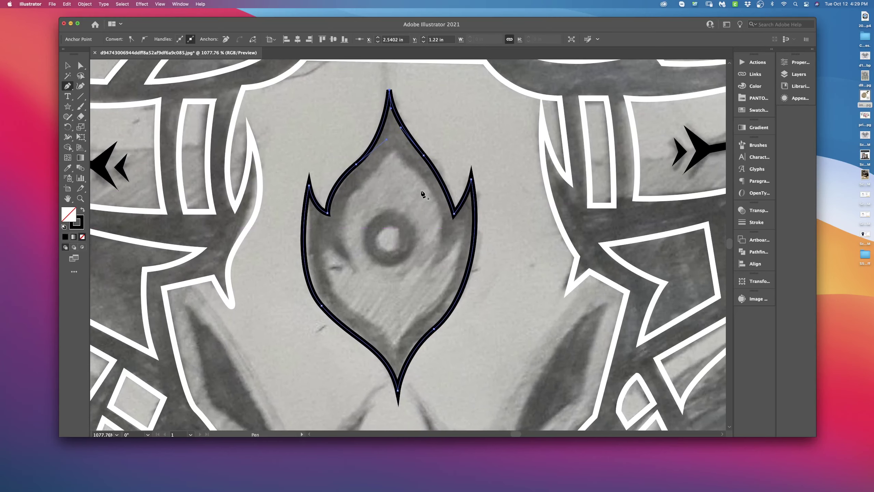
left_click(396, 147, "super")
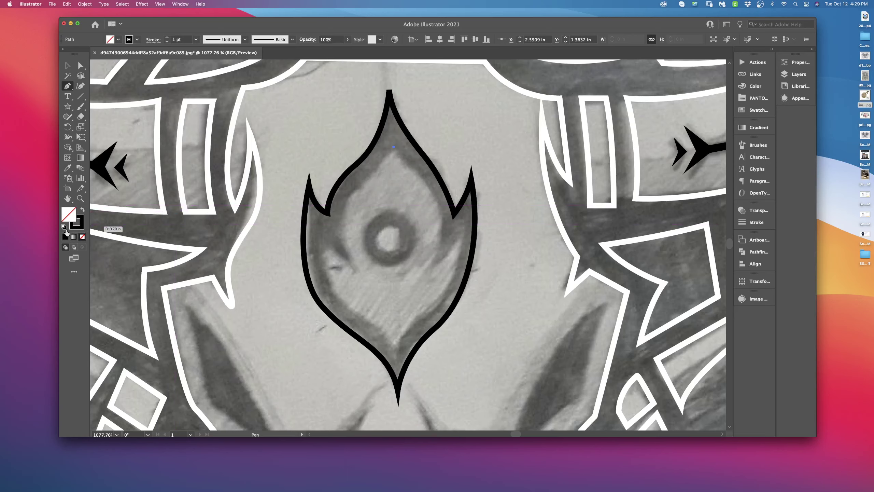
- With white stroke and no fill, draw the inner eye contour through both notches and close it at the top
left_click(82, 210)
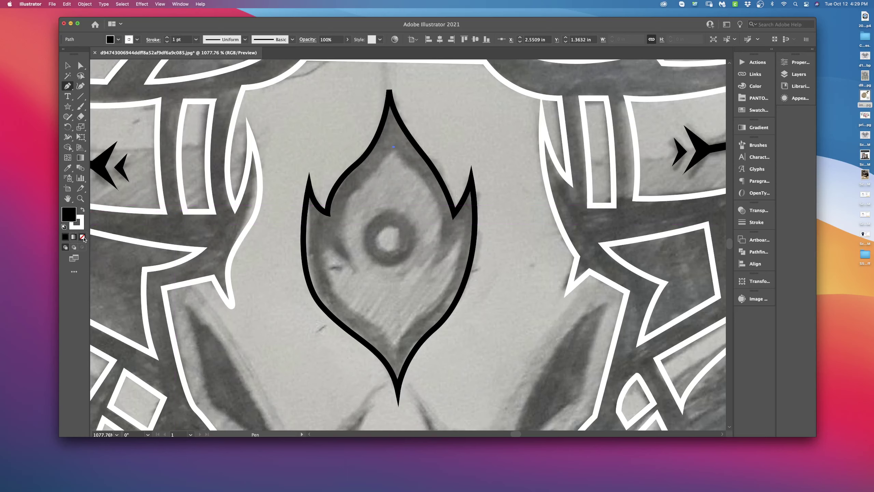
left_click(82, 236)
left_click_drag(353, 264, 362, 271)
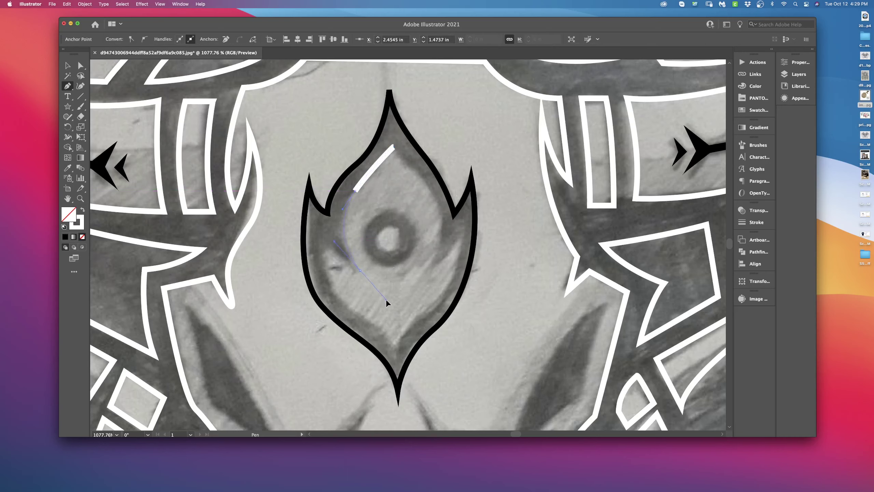
left_click_drag(387, 301, 386, 300)
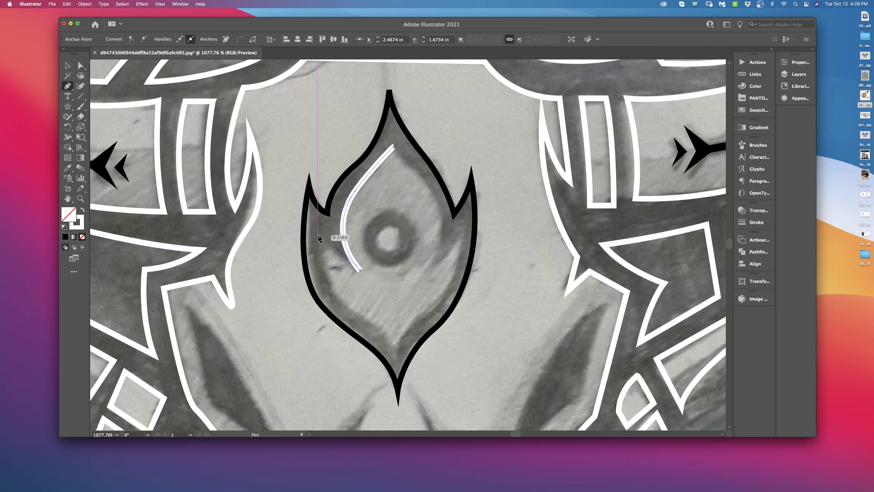
left_click_drag(318, 235, 329, 255)
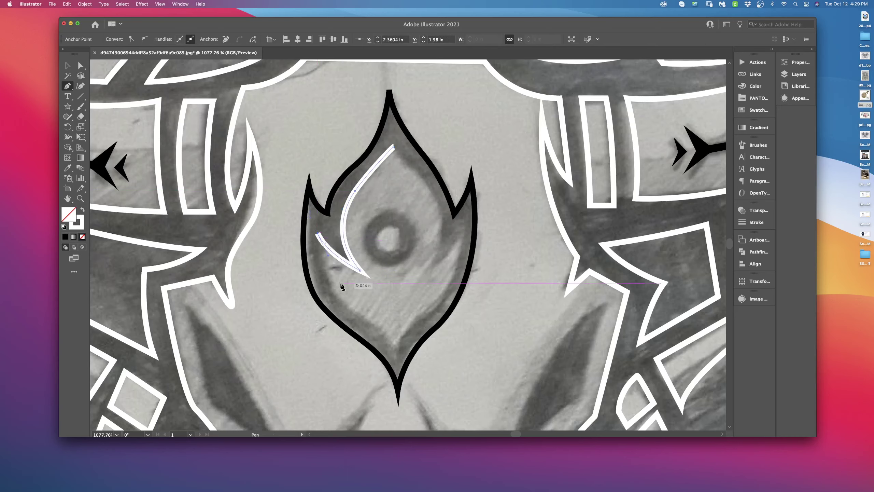
scroll(343, 291, "down", 3)
scroll(344, 290, "right", 3)
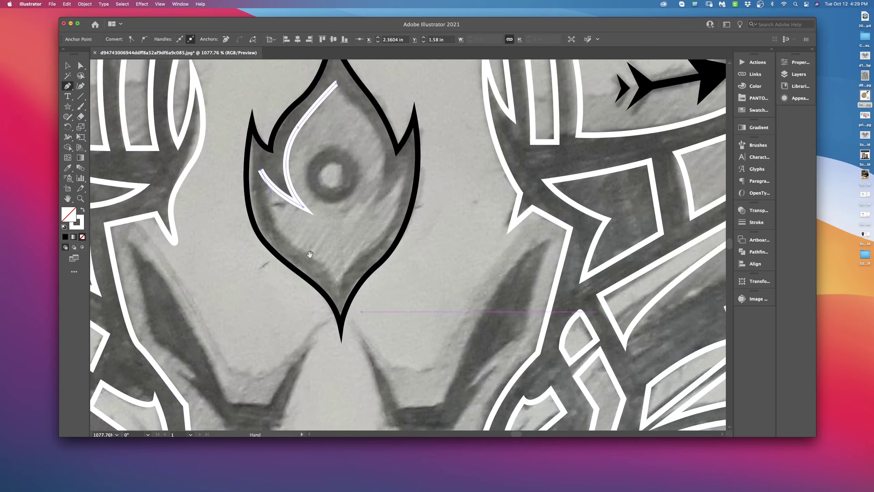
left_click(338, 292)
left_click_drag(372, 244, 395, 226)
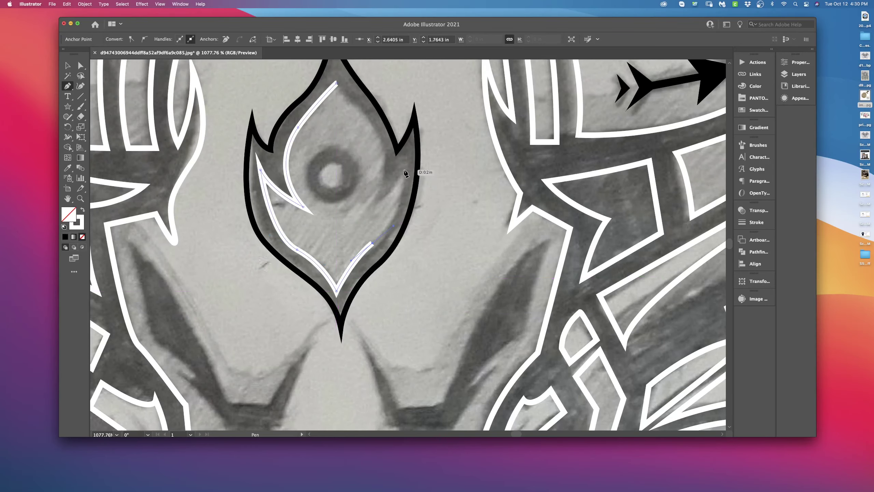
mouse_move(403, 169)
left_mouse_down()
mouse_move(374, 169)
mouse_move(395, 194)
left_mouse_up()
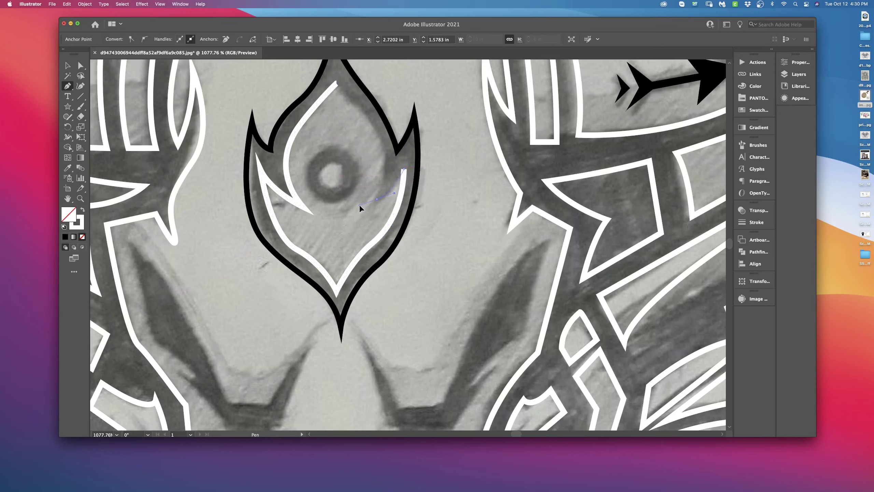
left_click(377, 200)
scroll(390, 197, "up", 5)
scroll(390, 197, "left", 3)
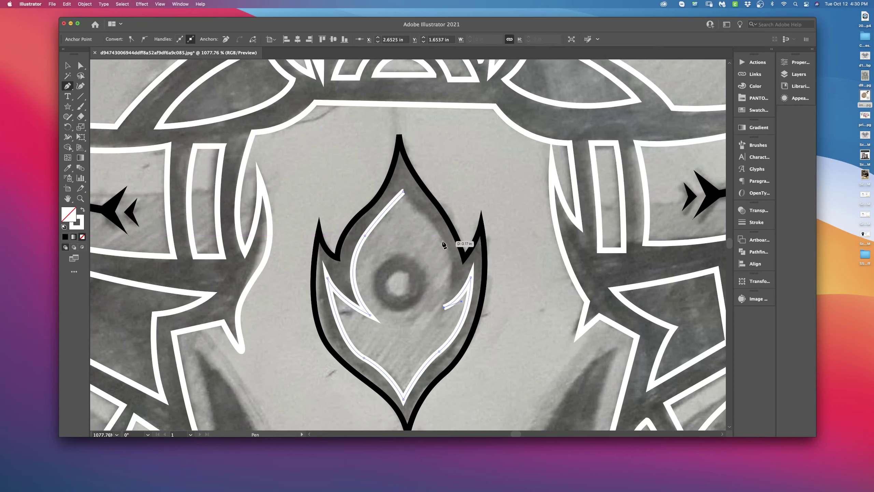
left_click_drag(443, 244, 429, 216)
left_click(404, 196)
scroll(421, 196, "down", 3)
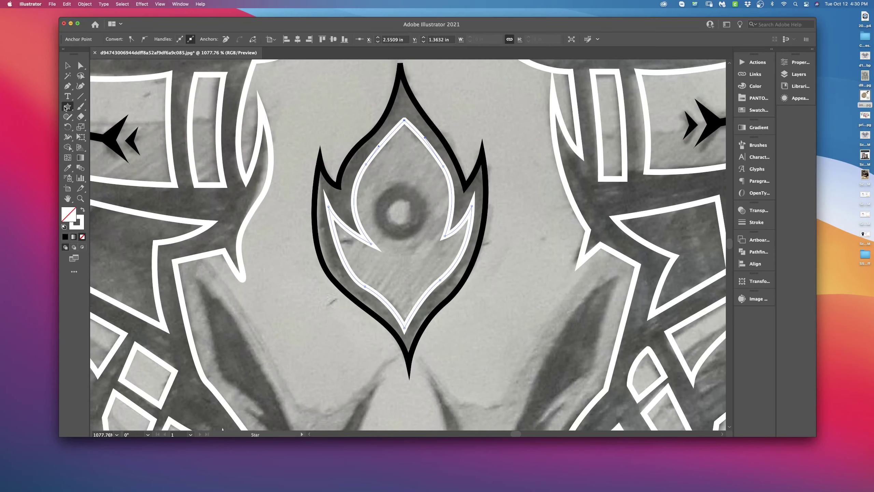
- Draw an unfilled default-stroked circle over the eye's iris with the Ellipse tool
left_click_drag(68, 106, 107, 131)
left_click_drag(374, 184, 425, 222)
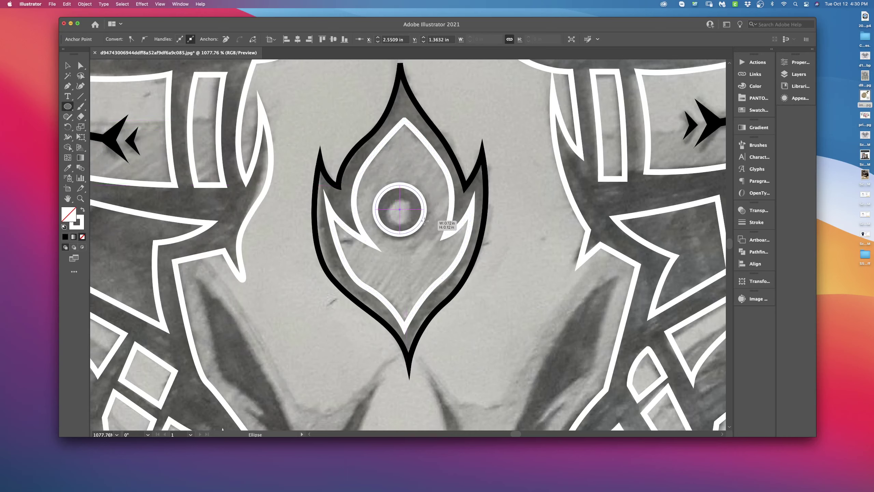
left_click_drag(425, 219, 430, 221)
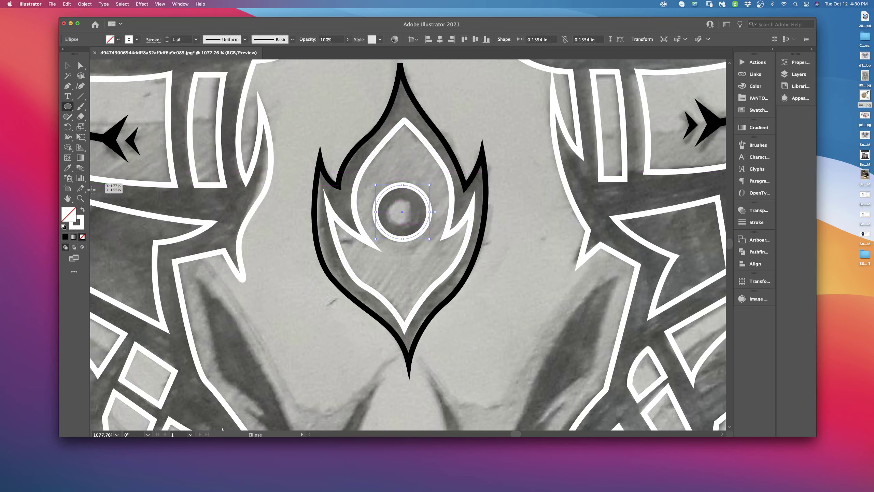
left_click(63, 227)
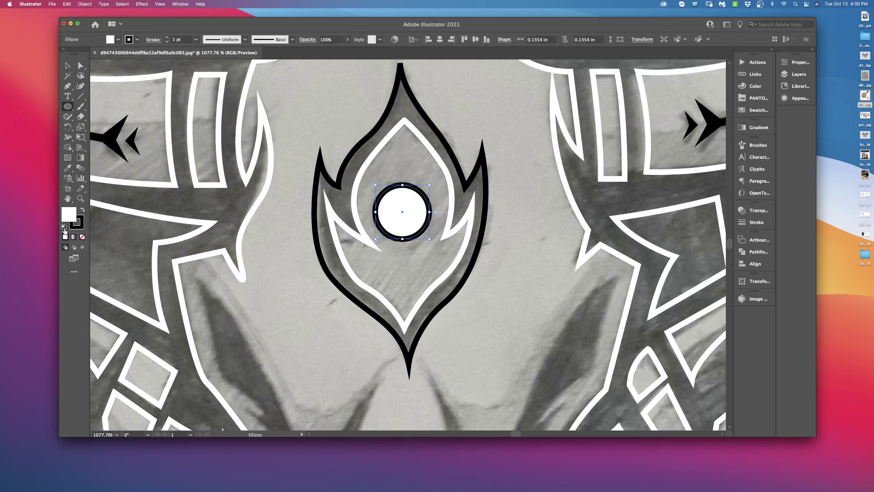
left_click(82, 236)
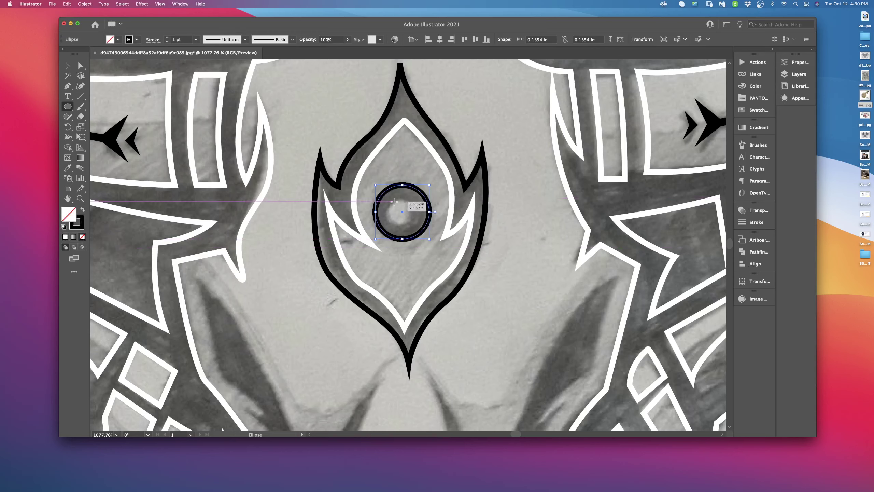
- Add a smaller hollow circle inside the iris to form the pupil ring
left_click_drag(390, 201, 414, 220)
left_click(63, 227)
left_click(81, 211)
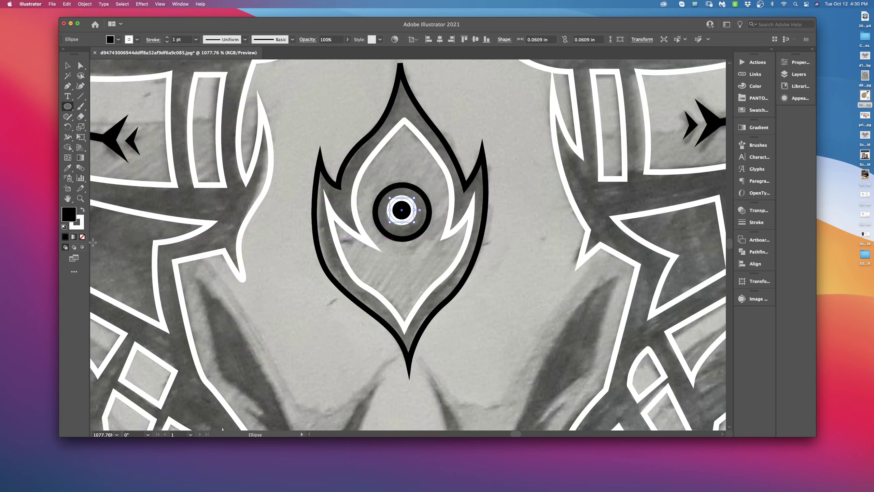
left_click(82, 236)
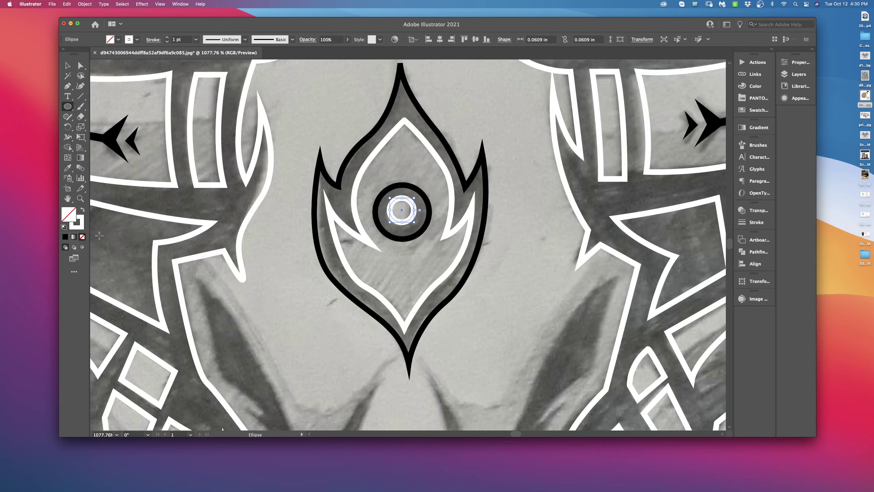
left_click(68, 65)
scroll(372, 145, "down", 5, "alt")
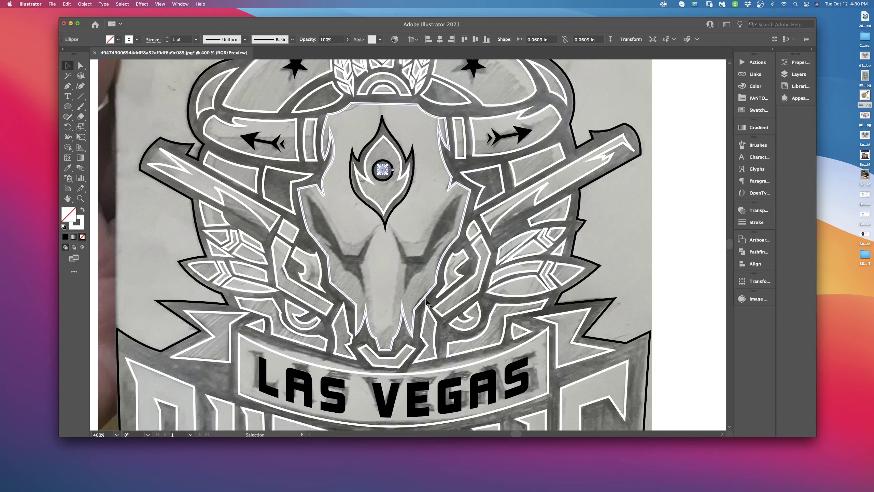
- Zoom onto the left dark marking and start a black-stroked, unfilled Pen path along its outer edge
key("z")
left_click_drag(361, 212, 420, 202)
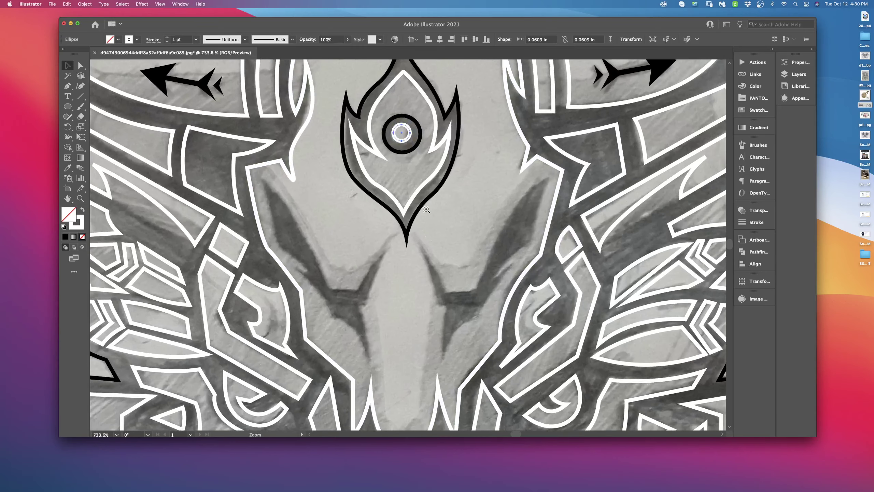
key("p")
left_click_drag(259, 183, 296, 197)
left_click(260, 178)
left_click_drag(350, 313, 328, 265)
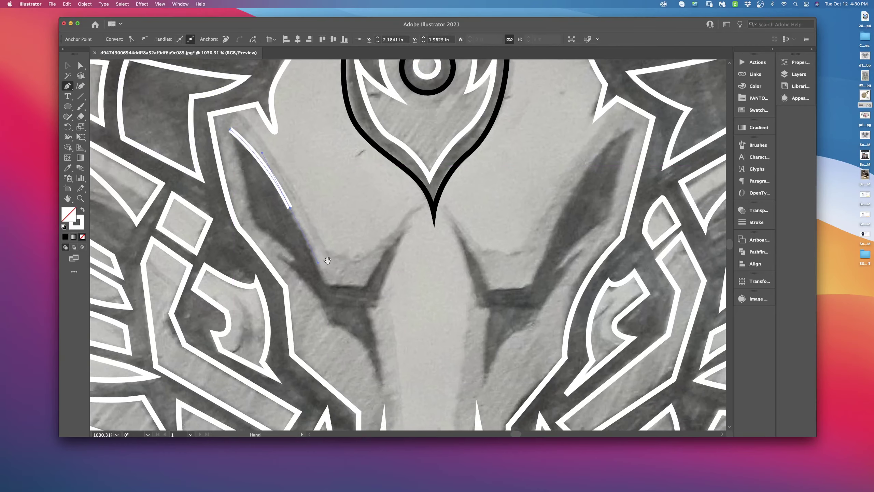
left_click(325, 286)
key("d")
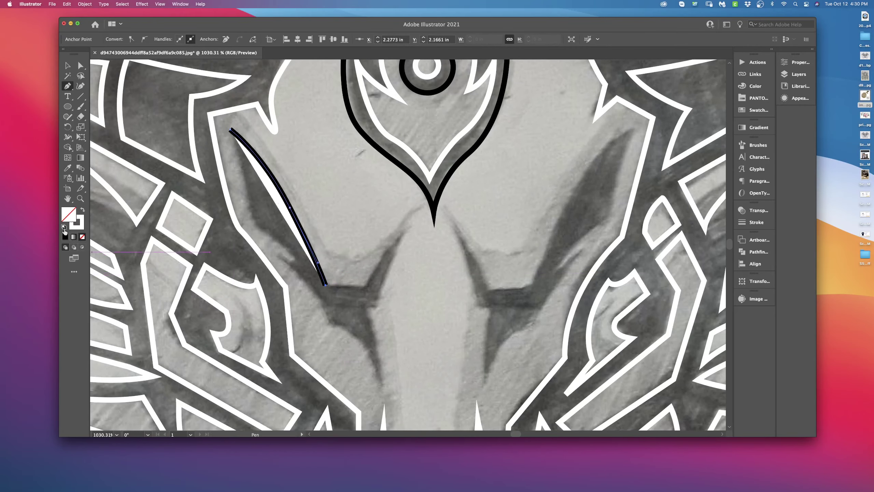
key("slash")
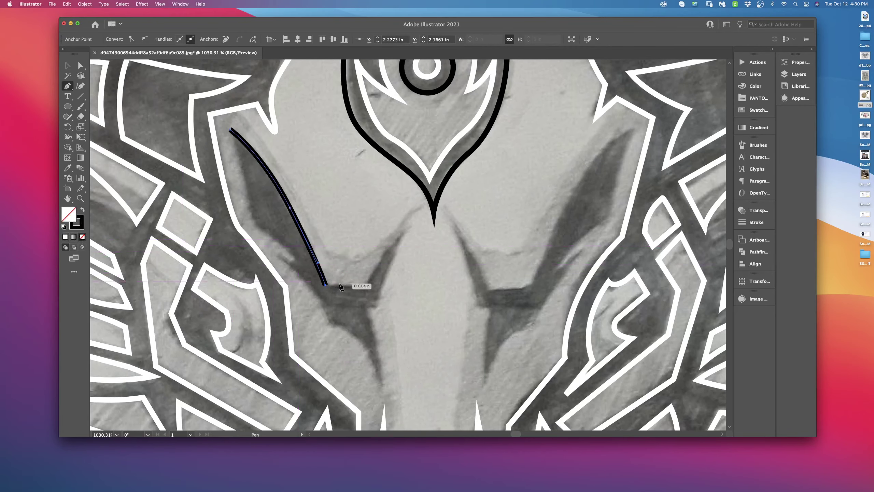
- Continue the marking along its bottom, up toward the eye's point and down the inner edge with a sharp corner
left_click(364, 285)
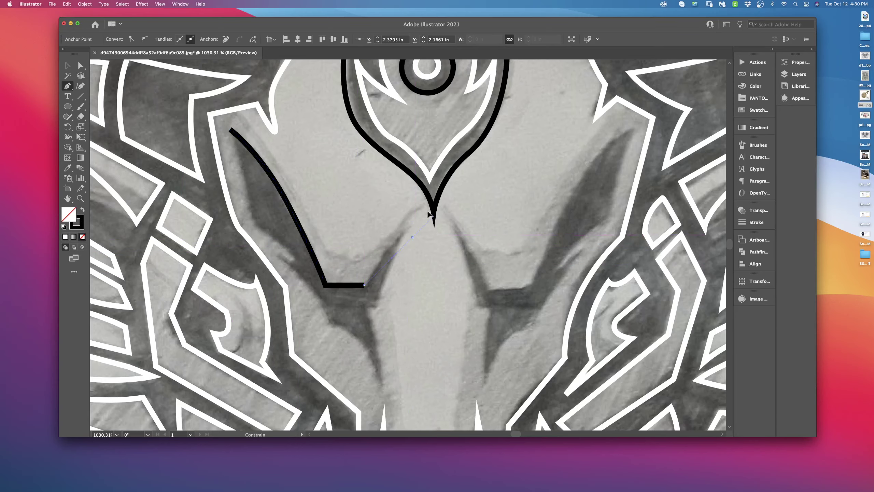
left_click_drag(404, 229, 427, 215)
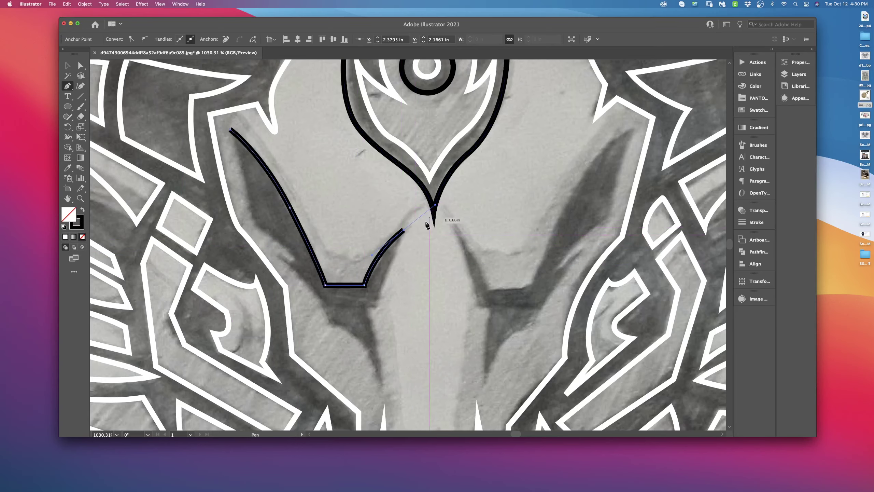
scroll(397, 224, "down", 3)
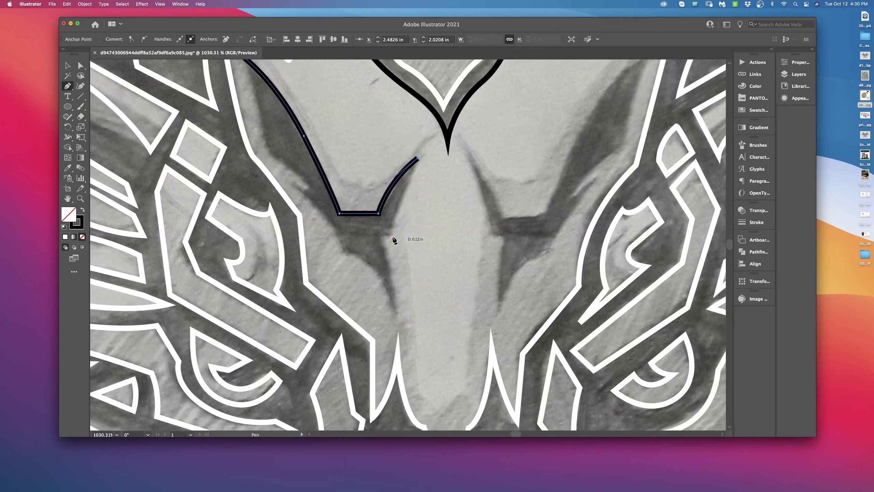
left_click(393, 235)
left_click(379, 237)
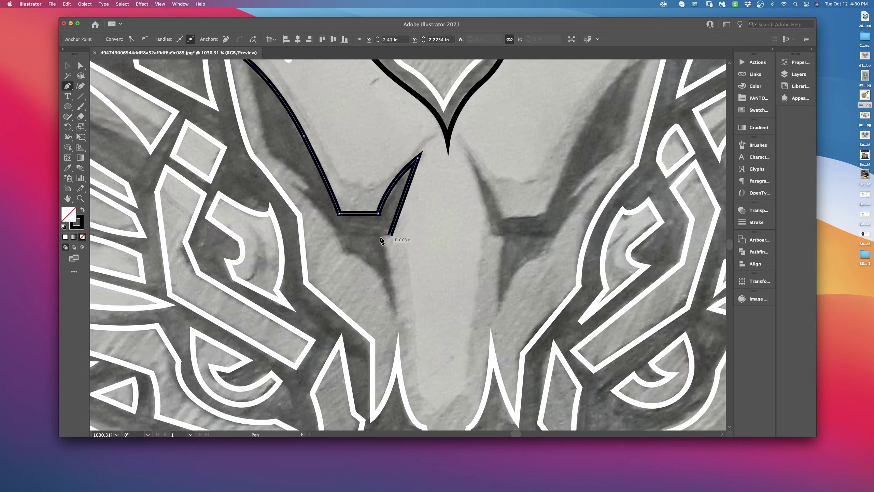
left_click_drag(380, 236, 395, 320)
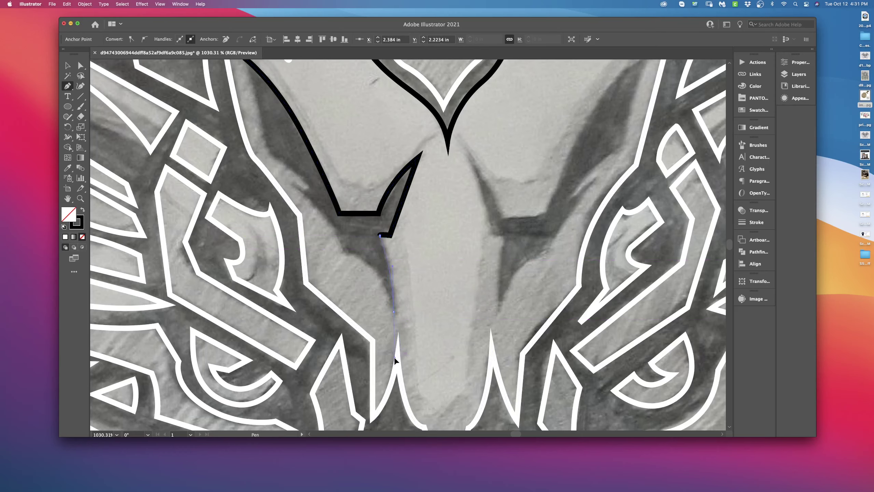
left_click(393, 312)
- Curve the marking to its lower tip, back up the outer edge with the hooked notch, and close it
left_click_drag(417, 277, 466, 284)
left_click_drag(432, 261, 390, 249)
left_click(432, 260)
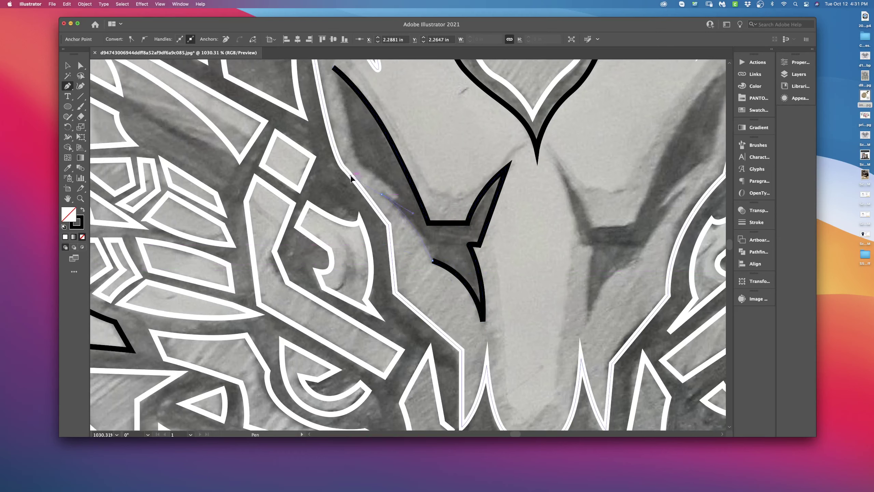
left_click_drag(383, 197, 337, 156)
left_click(383, 196)
left_click(401, 197)
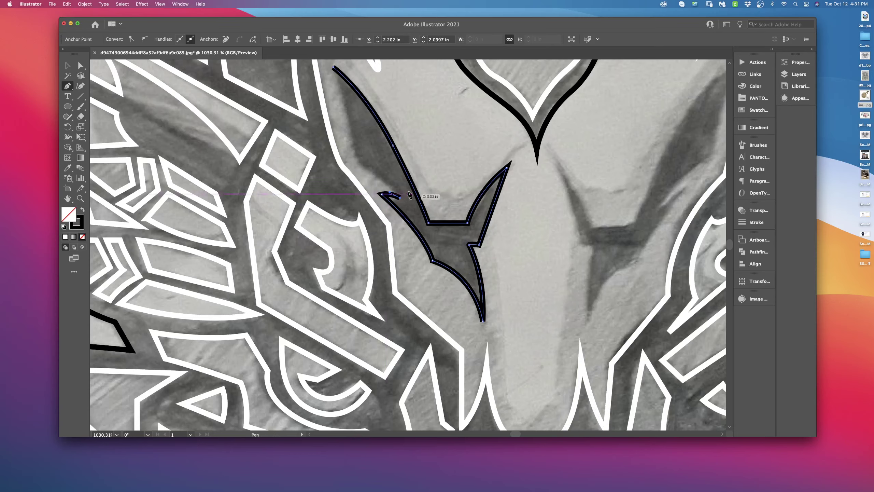
scroll(416, 205, "up", 3)
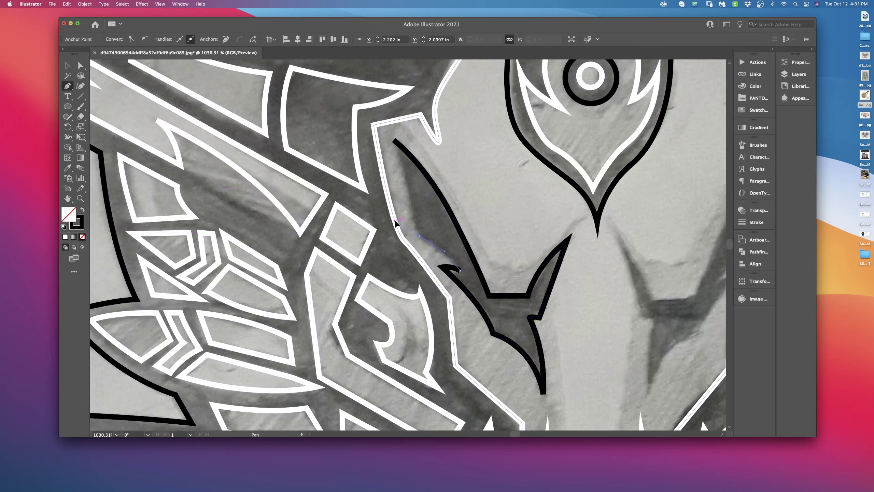
left_click_drag(420, 236, 395, 221)
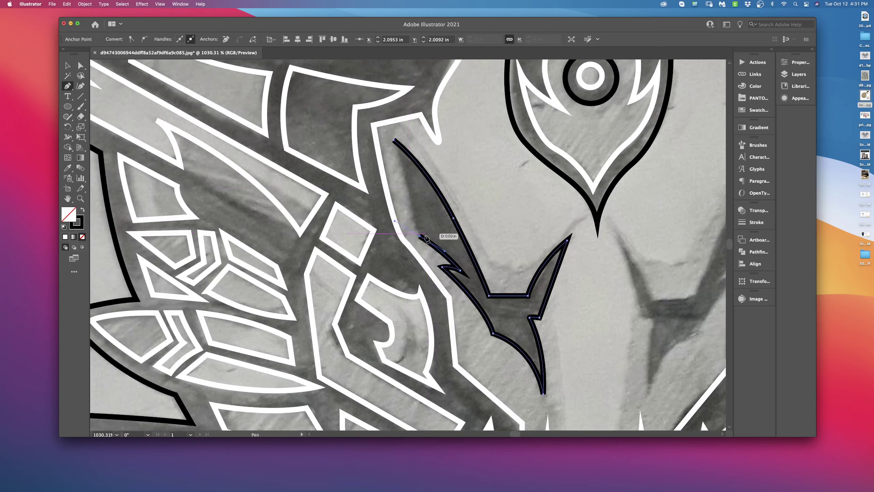
left_click(394, 142)
scroll(382, 157, "down", 2)
scroll(389, 205, "down", 2)
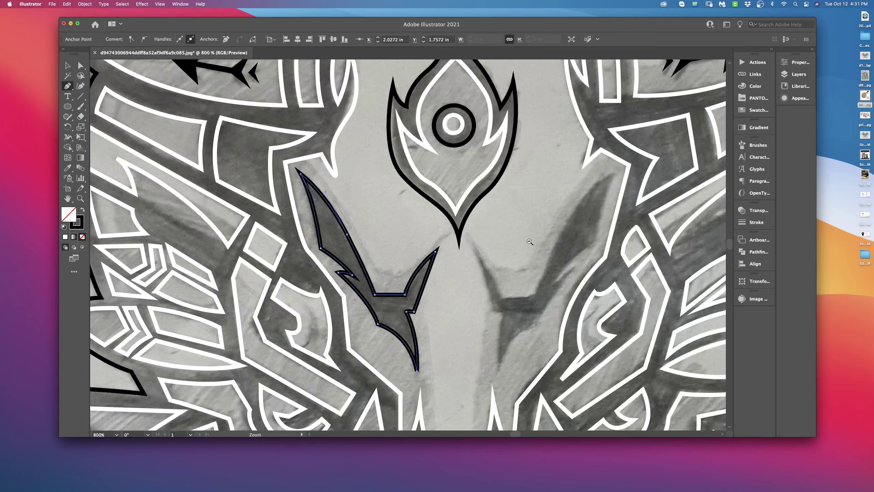
scroll(396, 253, "down", 2)
scroll(401, 298, "down", 1)
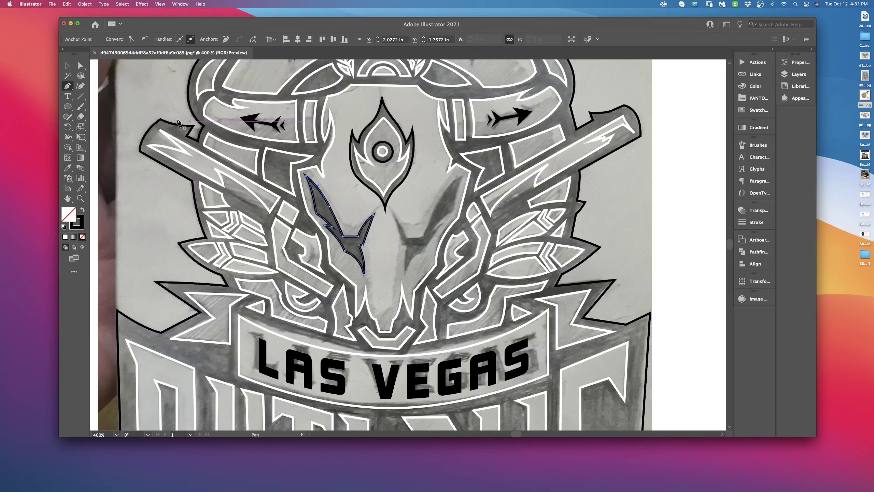
- Select the traced left marking and copy-paste a duplicate of it
key("v")
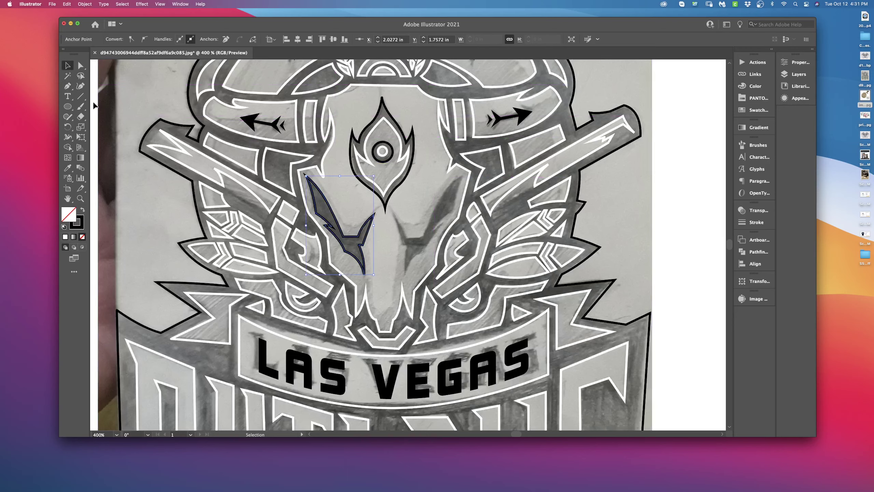
left_click(100, 105)
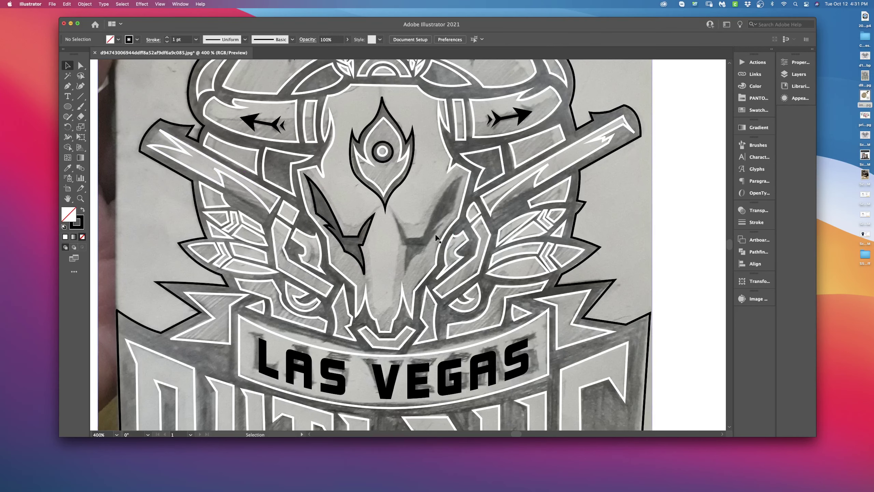
key("a")
left_click(364, 268)
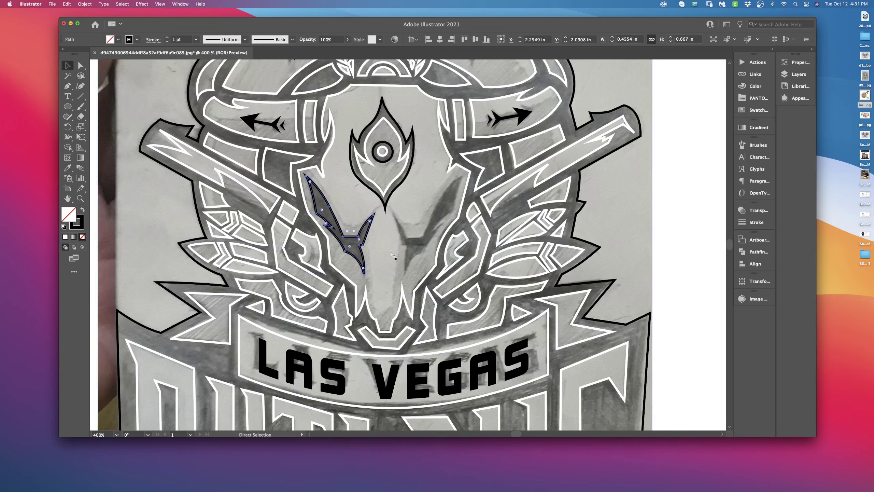
key("super+c")
key("super+v")
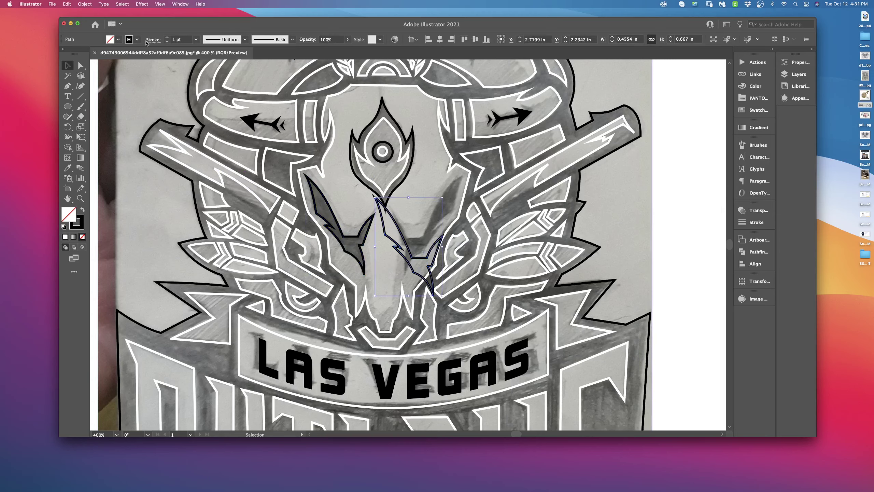
- Reflect the duplicate via Object > Transform and place it on the skull's right face, then deselect
left_click(89, 5)
mouse_move(89, 13)
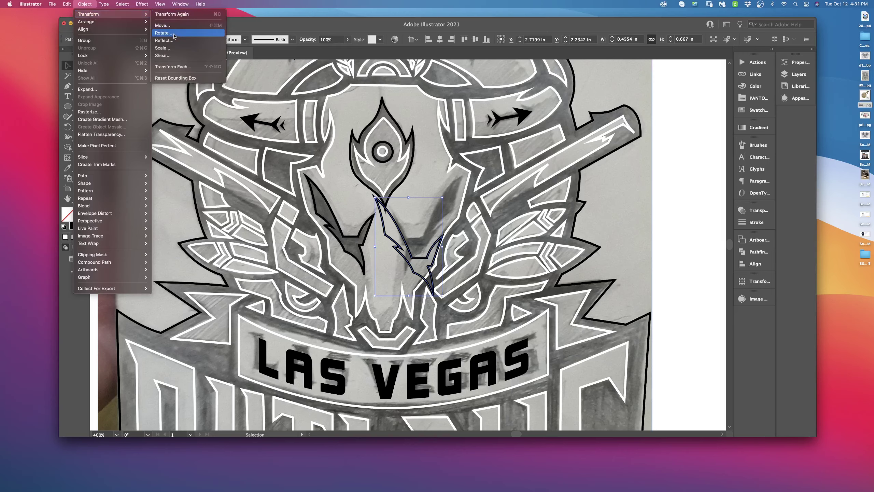
left_click(177, 43)
left_click(655, 308)
left_click_drag(424, 253, 444, 232)
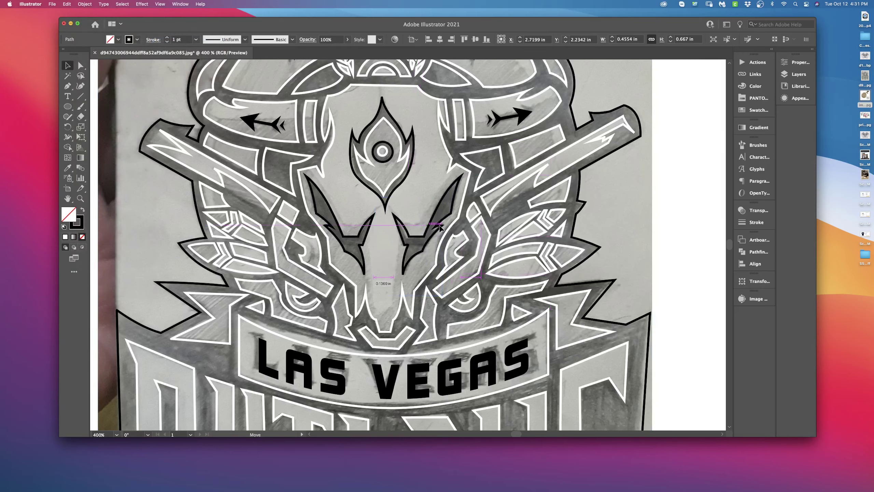
left_click(367, 244, "shift")
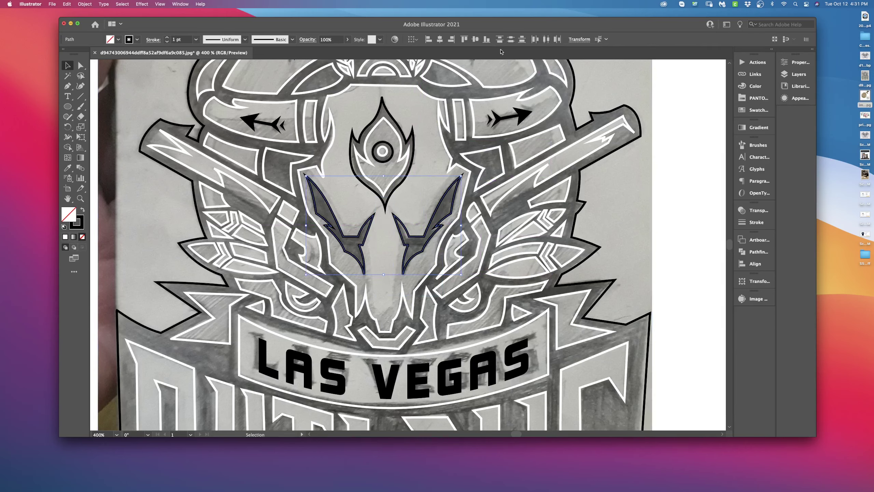
left_click(670, 231)
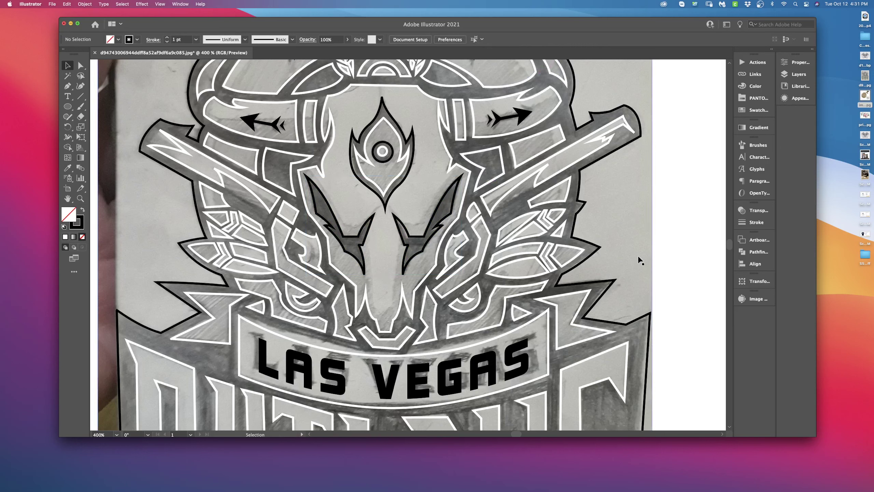
- Save As CC_LasVegasOutlawsA1.ai in Adobe Illustrator format
key("super")
key("super+shift+s")
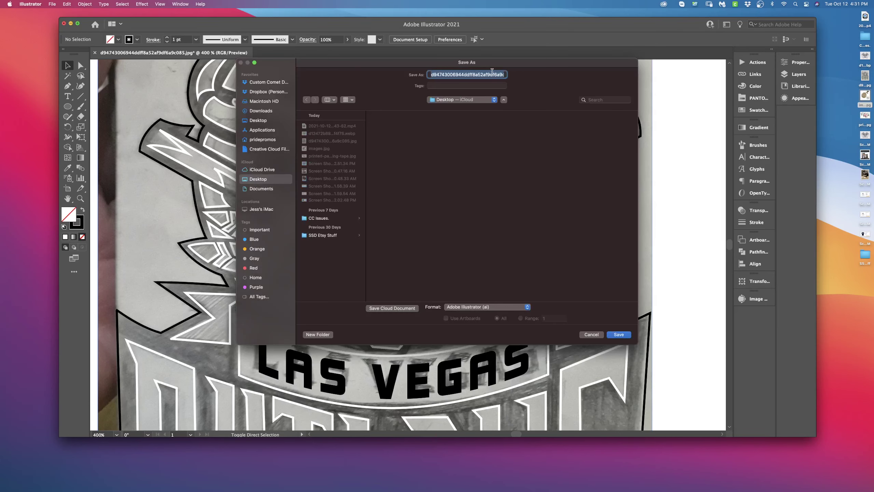
type("CC_LasVegasOutlawsA1")
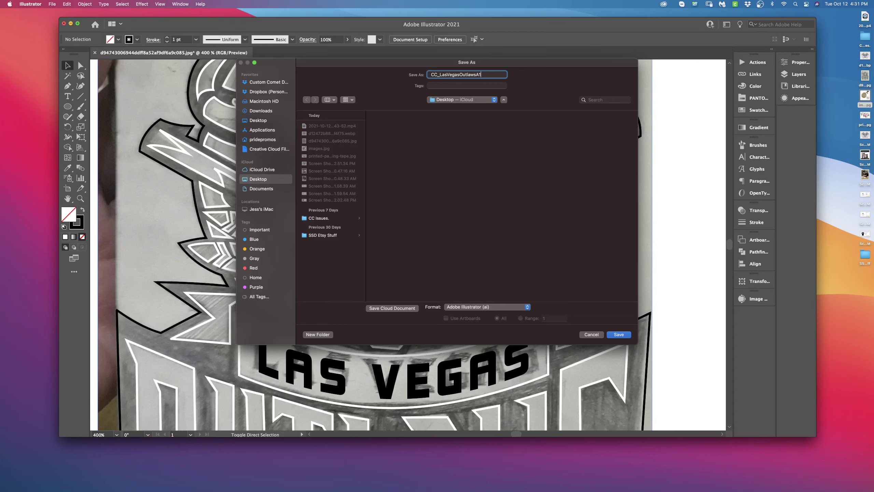
key("Return")
key("Return")
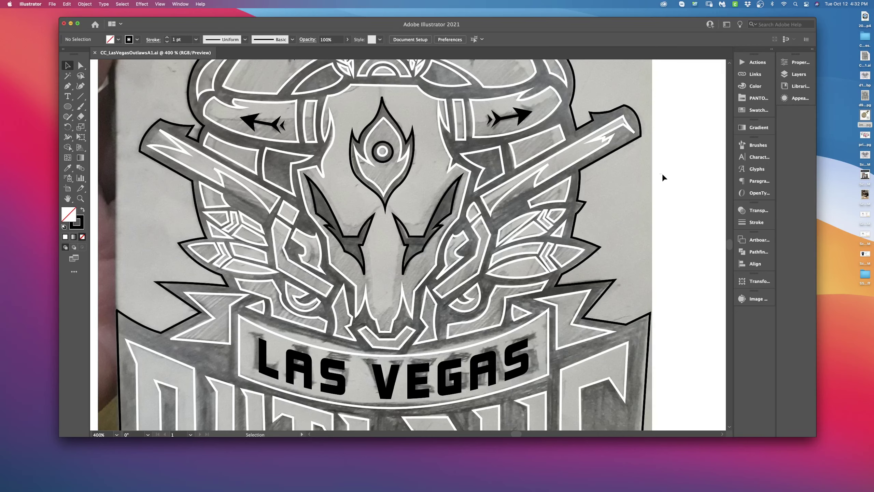
- Delete the sketch photo, select all black-stroked outlines via Select Same and swap them to solid black fills
key("super+minus")
mouse_move(392, 285)
left_mouse_down()
mouse_move(463, 260)
mouse_move(649, 234)
mouse_move(657, 243)
left_mouse_up()
key("super+minus")
key("BackSpace")
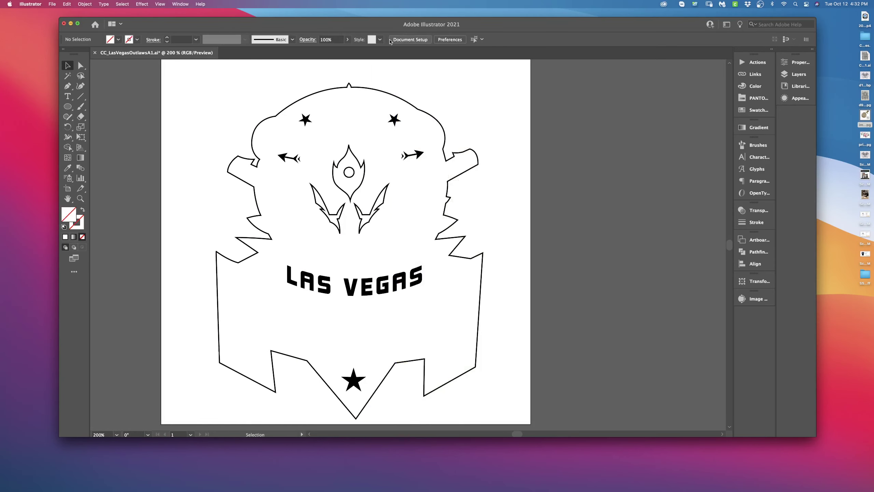
left_click(348, 86)
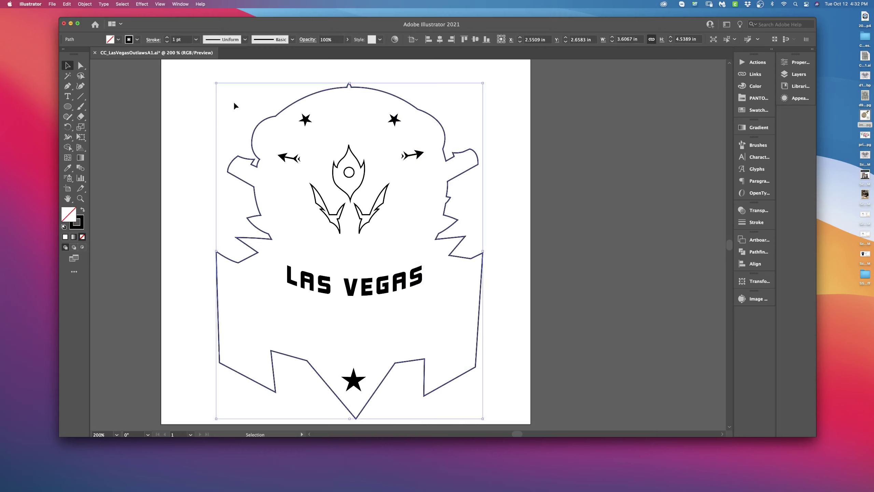
left_click(120, 5)
mouse_move(136, 74)
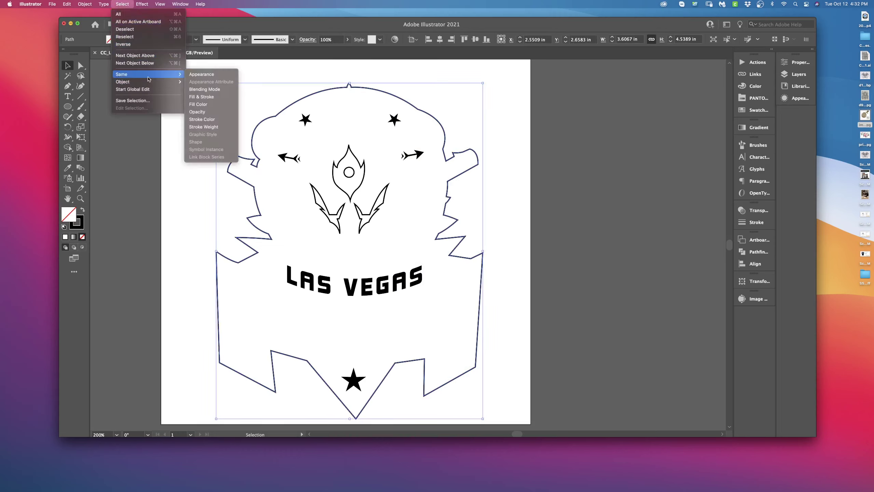
left_click(201, 119)
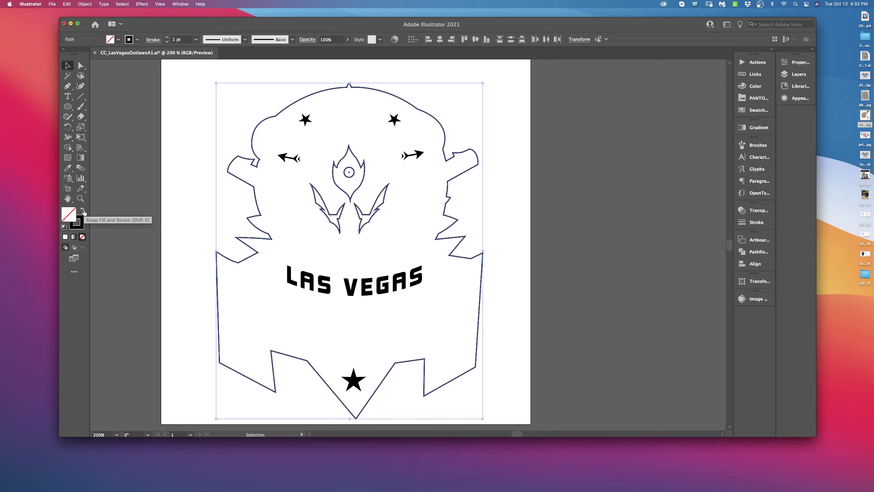
left_click(82, 212)
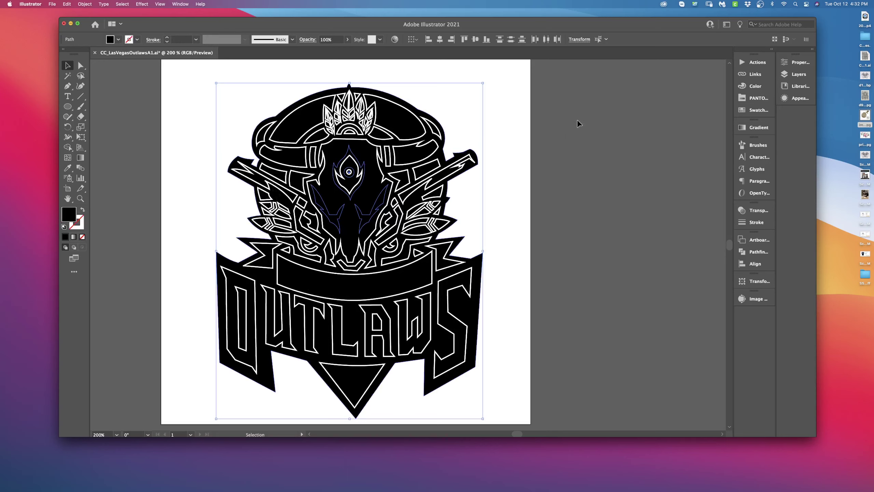
left_click(532, 170)
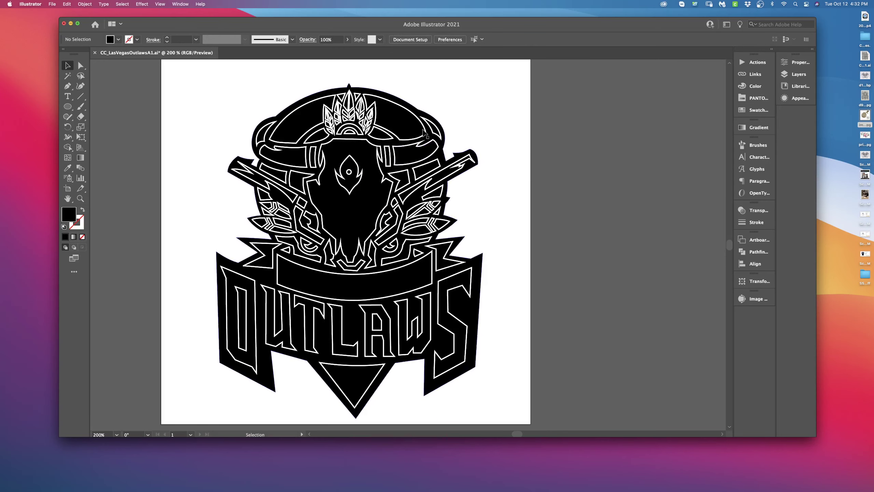
left_click(429, 140)
left_click(511, 125)
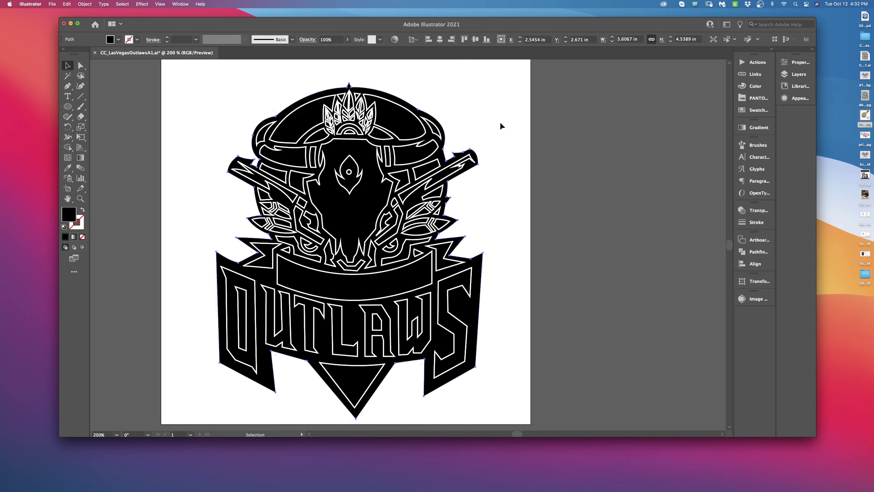
- Select every white-stroked path via Select Same and swap them to white fills without stroke
left_click(375, 122)
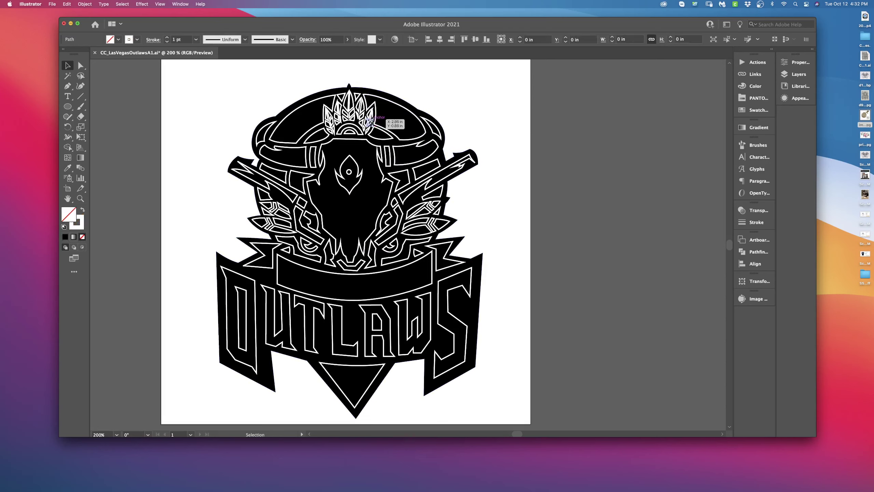
left_click(408, 141)
left_click(118, 5)
mouse_move(137, 74)
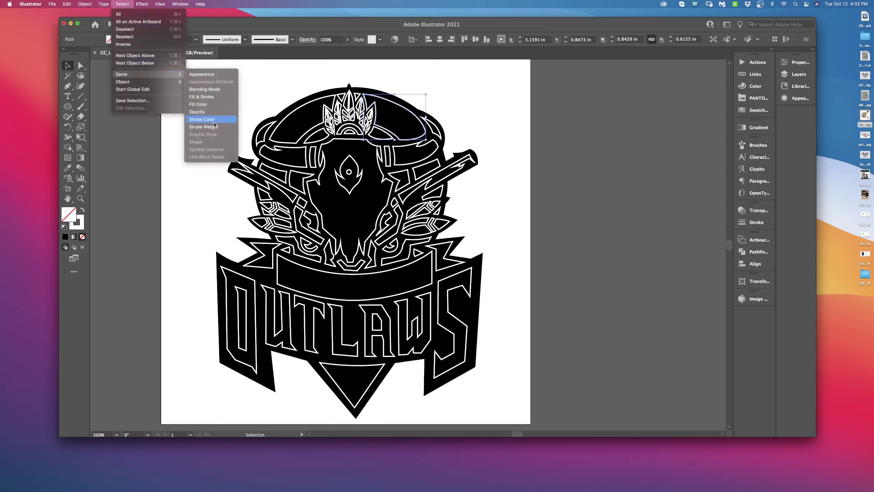
left_click(219, 117)
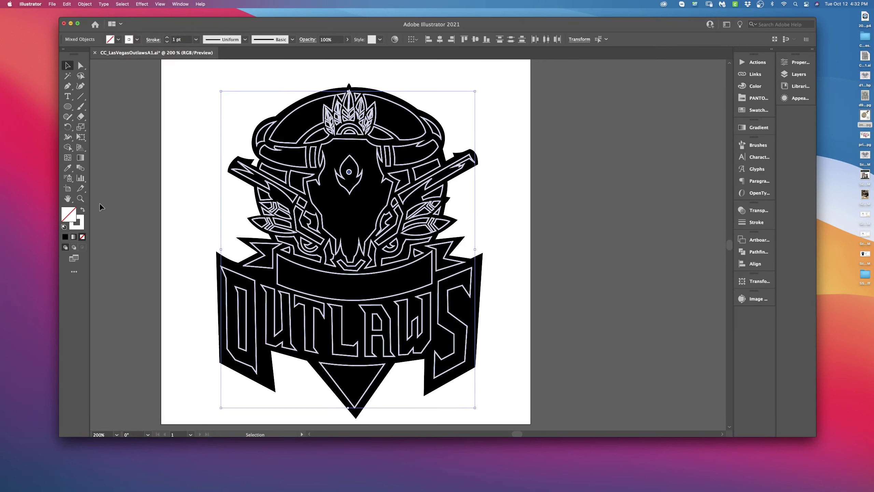
left_click(82, 212)
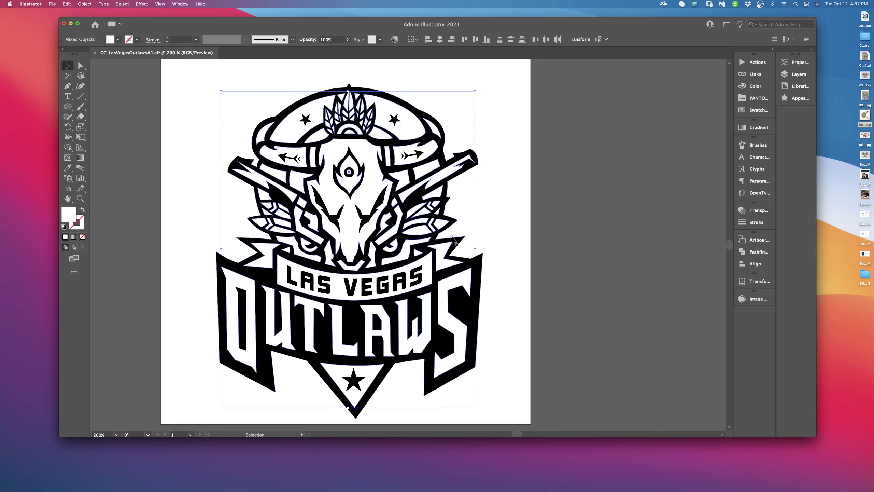
left_click(518, 203)
key("space")
- Select all the logo artwork and group it into one object with Cmd+G
left_click(473, 214, "alt")
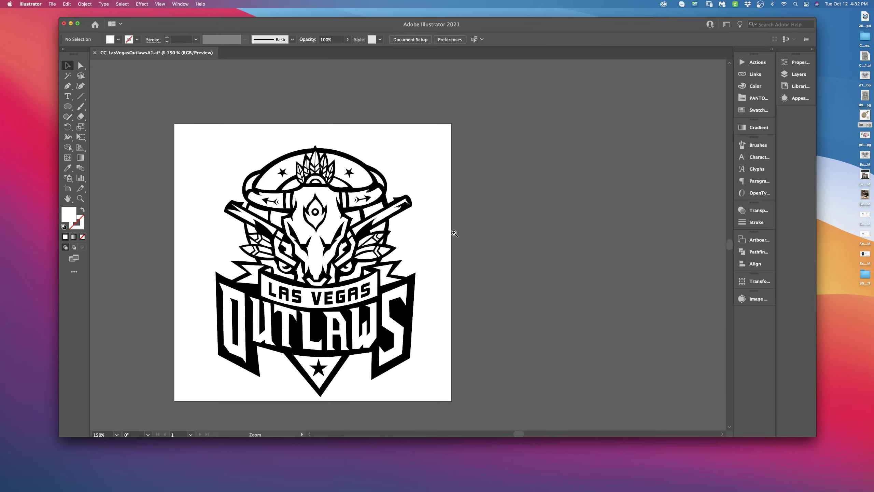
left_click_drag(449, 240, 476, 199)
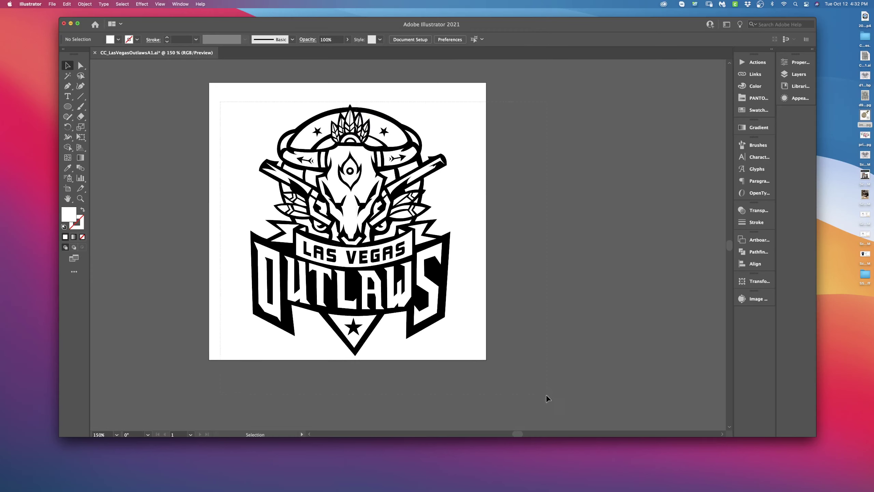
key("super+a")
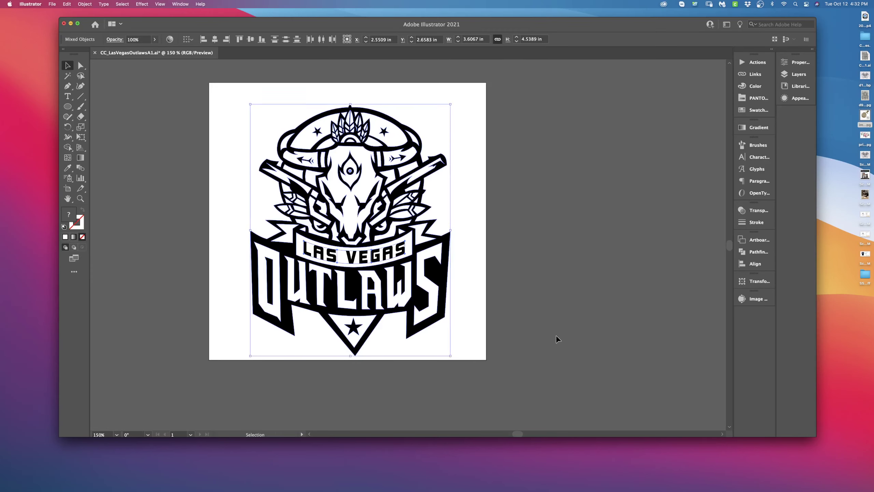
key("super+g")
mouse_move(401, 292)
left_mouse_down()
mouse_move(509, 281)
mouse_move(420, 302)
left_mouse_up()
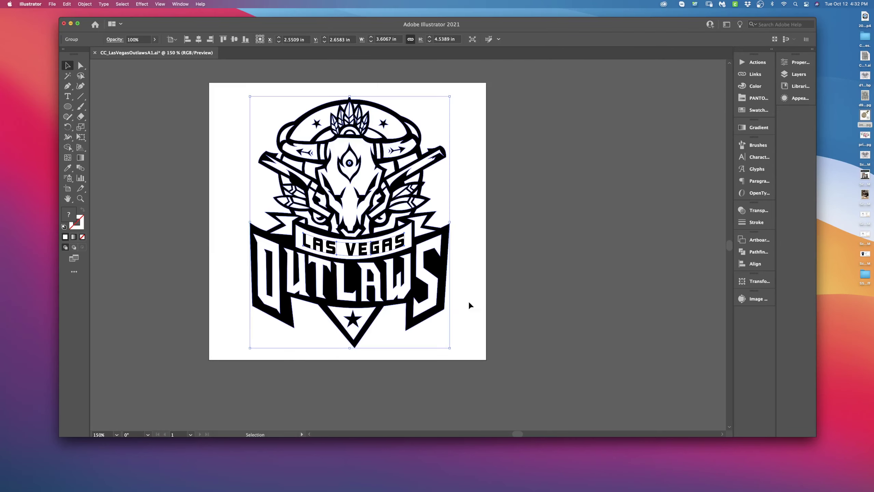
left_click(514, 297)
left_click(372, 280)
left_click(485, 268)
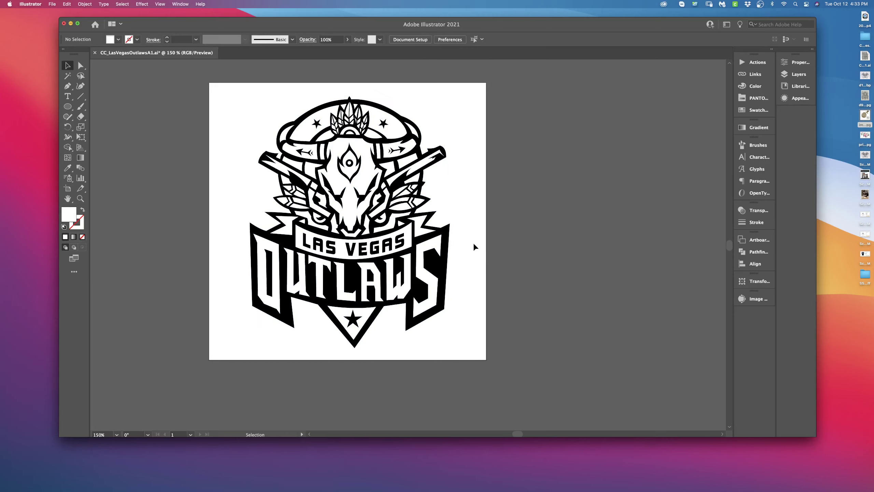
- Inside the group, expand the warped LAS VEGAS lettering into shapes with Object and Fill checked
left_click(388, 262)
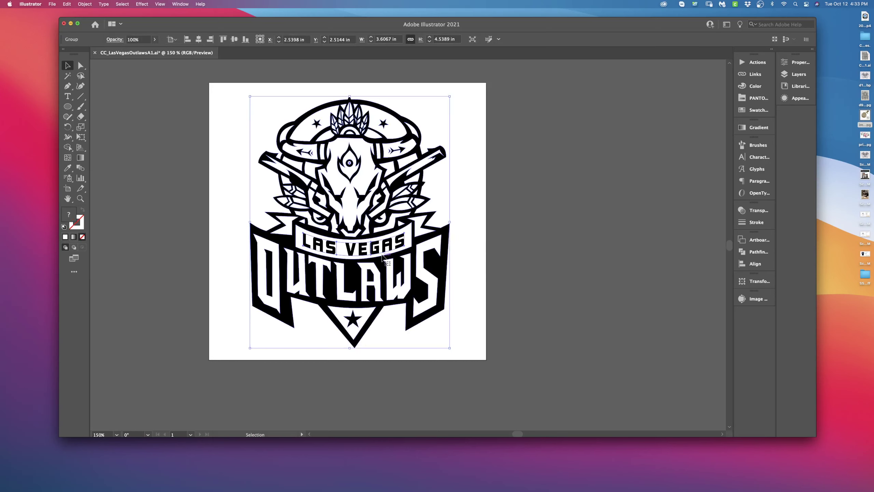
double_click(382, 257)
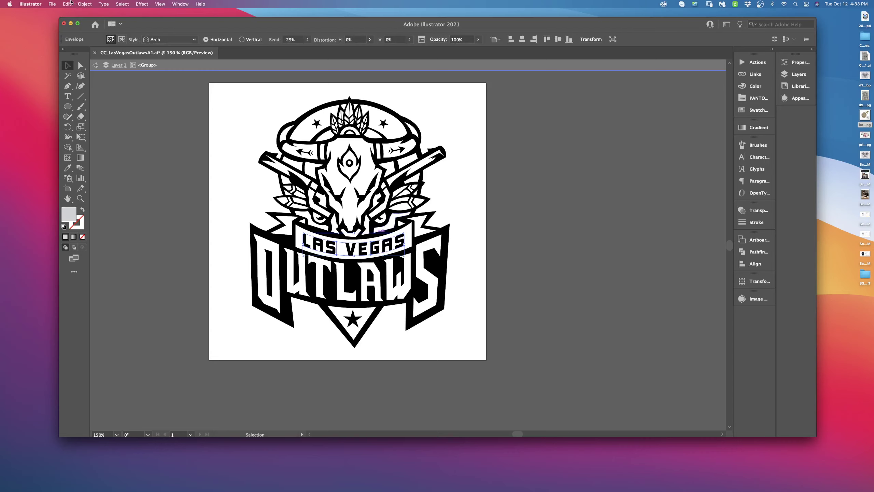
left_click(85, 4)
left_click(88, 90)
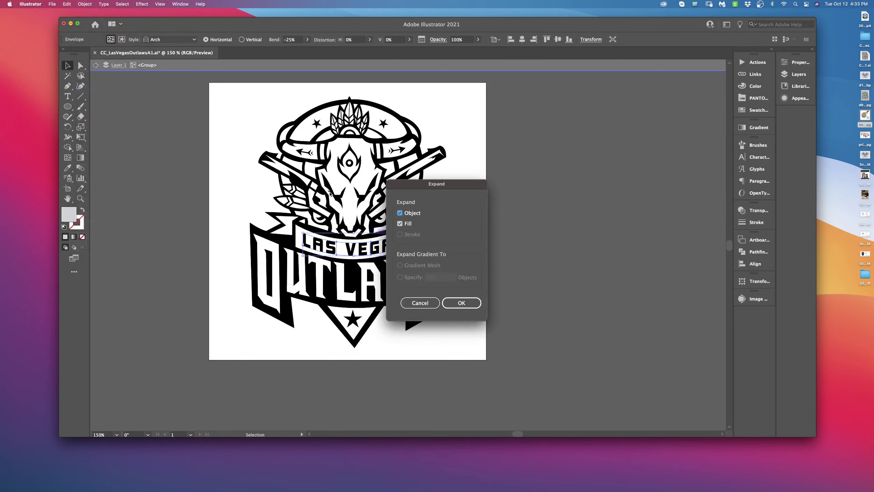
left_click(463, 306)
left_click(464, 305)
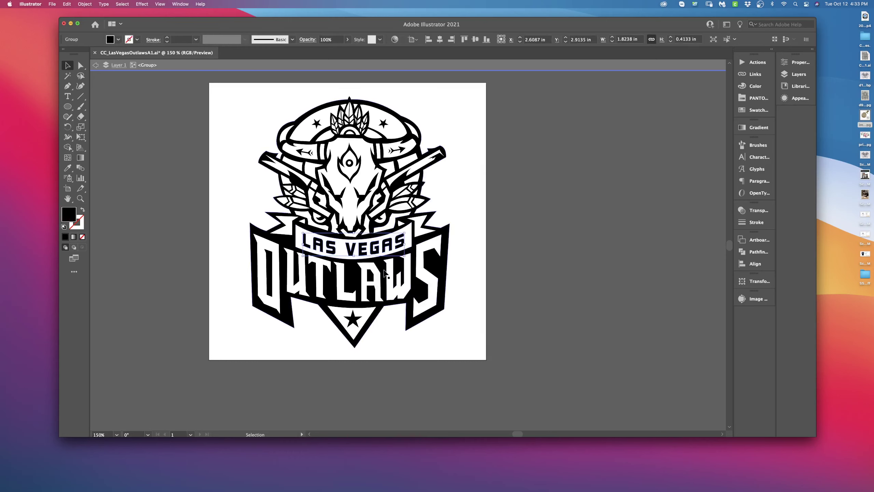
left_click(505, 320)
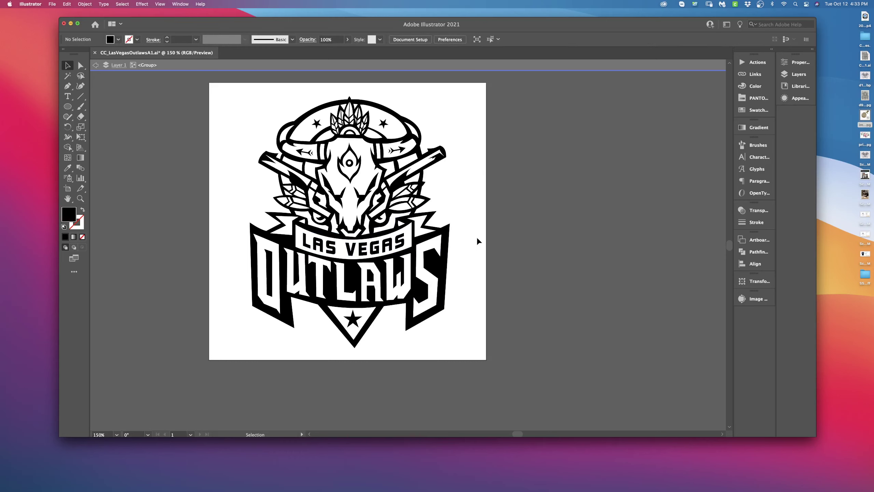
- Exit isolation mode and undo an accidental move so the logo stays in place
double_click(238, 117)
left_click_drag(357, 202, 526, 215)
key("super+z")
left_click(534, 242)
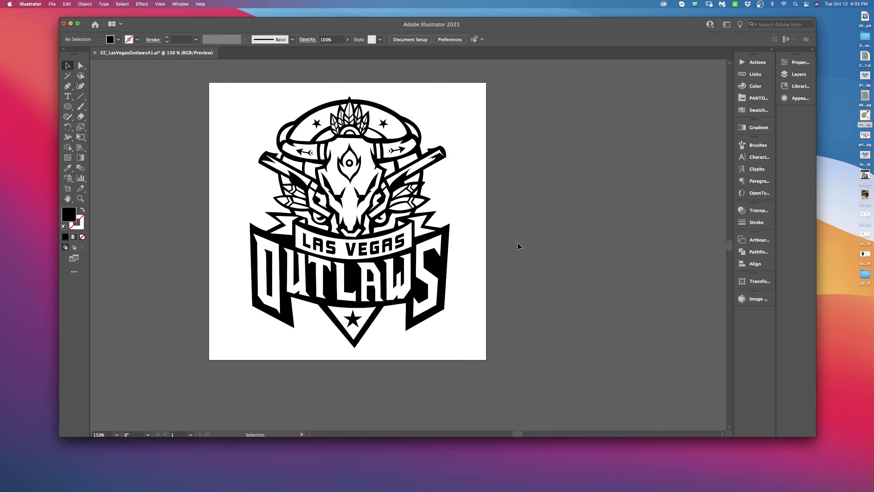
- Select every black-filled path via Same Fill Color and recolour them PANTONE 871 C gold
left_click(81, 66)
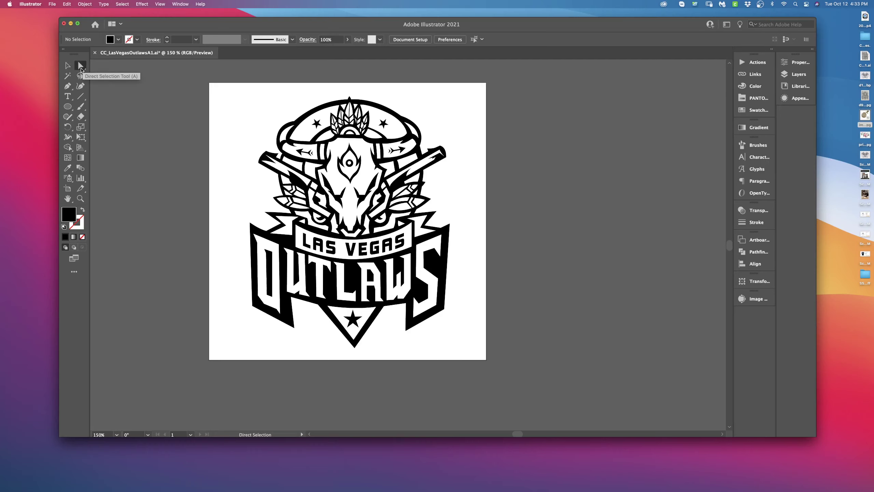
left_click(289, 321)
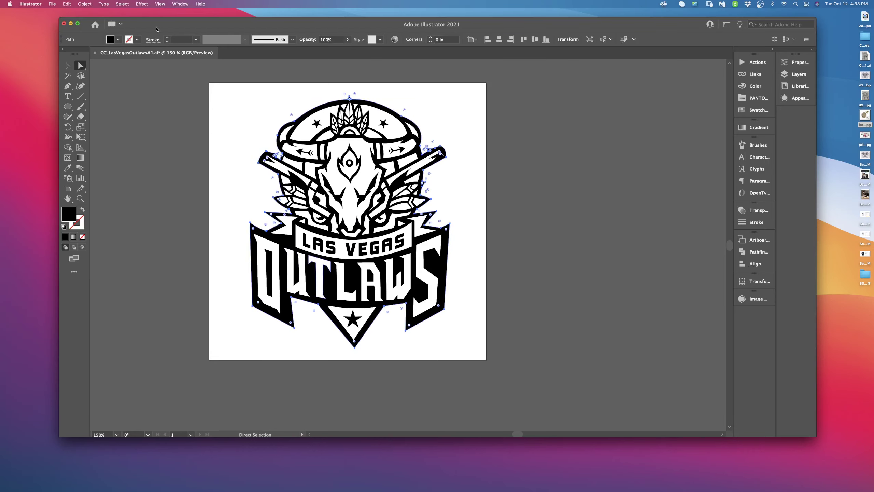
left_click(124, 6)
mouse_move(129, 74)
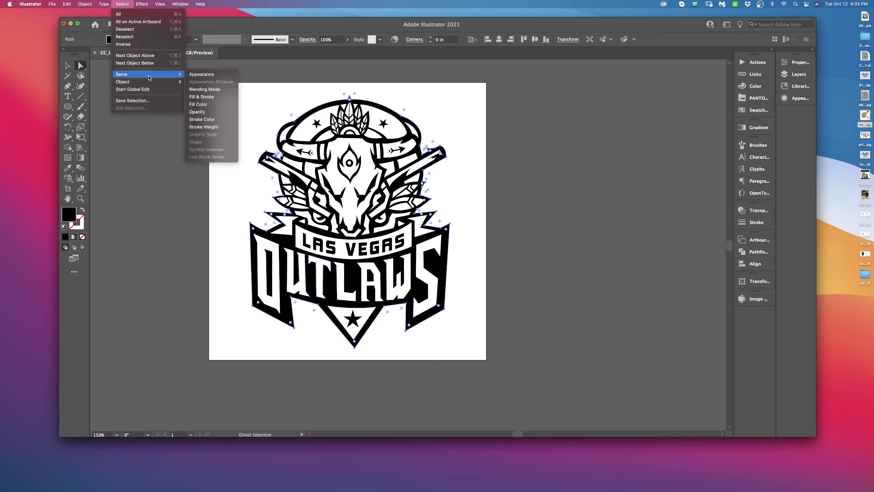
left_click(207, 108)
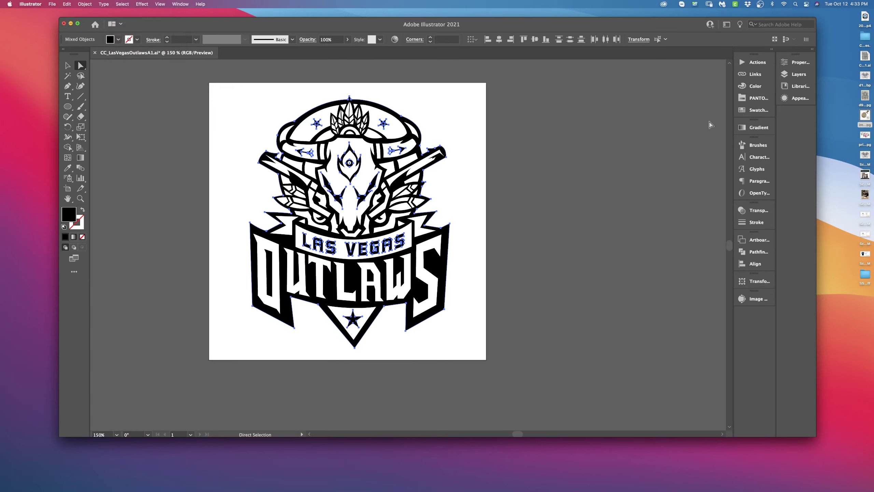
left_click(759, 111)
left_click(742, 101)
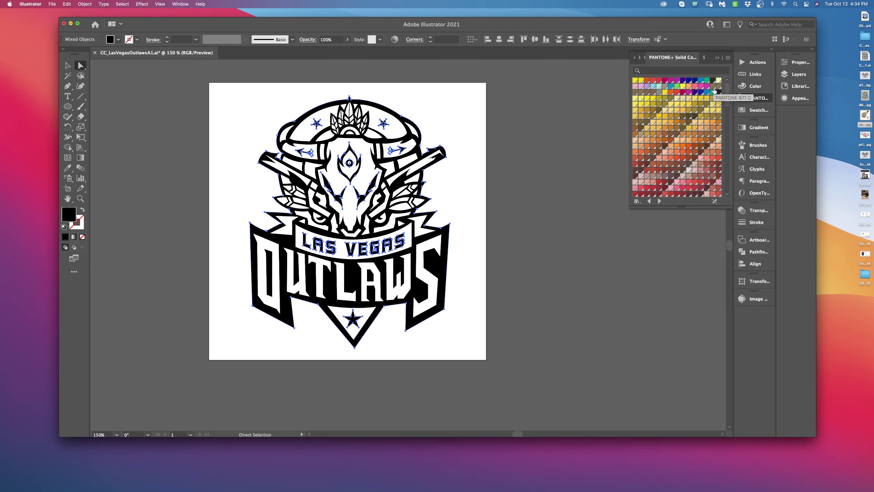
left_click(714, 92)
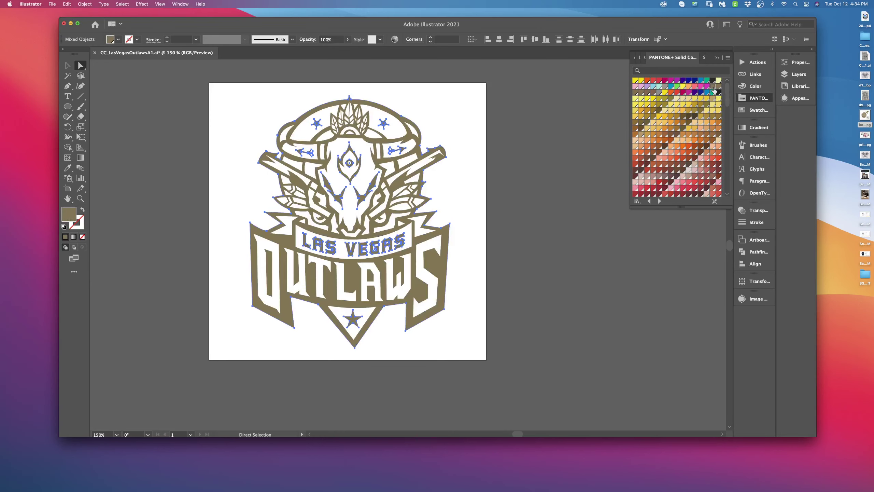
left_click(450, 109)
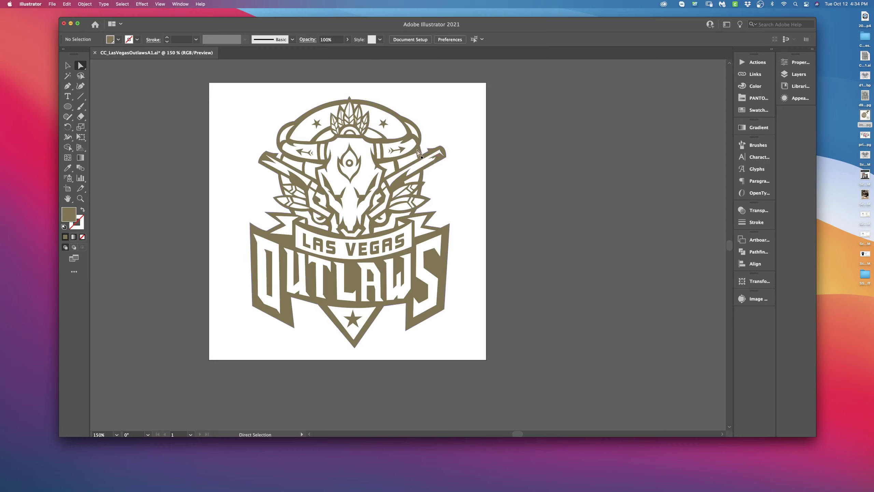
- Select the side feather tips and three crown feathers and fill them with a magenta PANTONE swatch
key("z")
left_click_drag(348, 176, 410, 179)
left_click(234, 224)
left_click(471, 203, "shift")
scroll(390, 178, "up", 5)
scroll(391, 178, "left", 3)
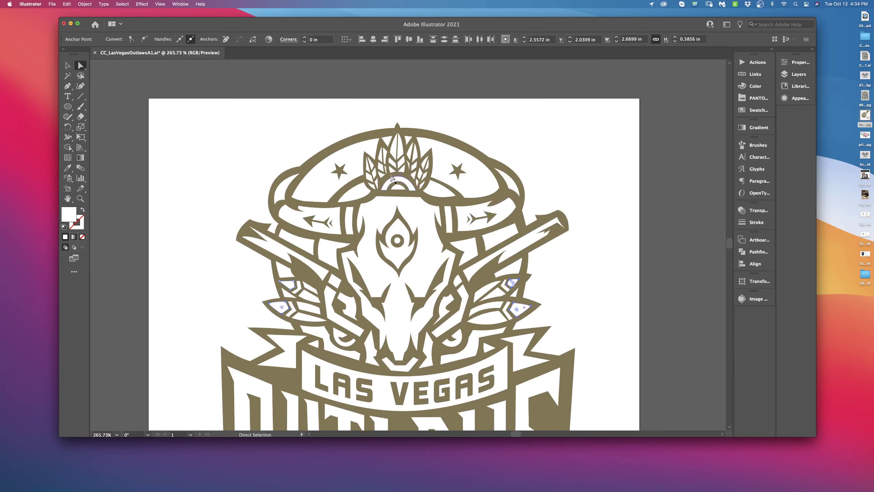
left_click(368, 170, "shift")
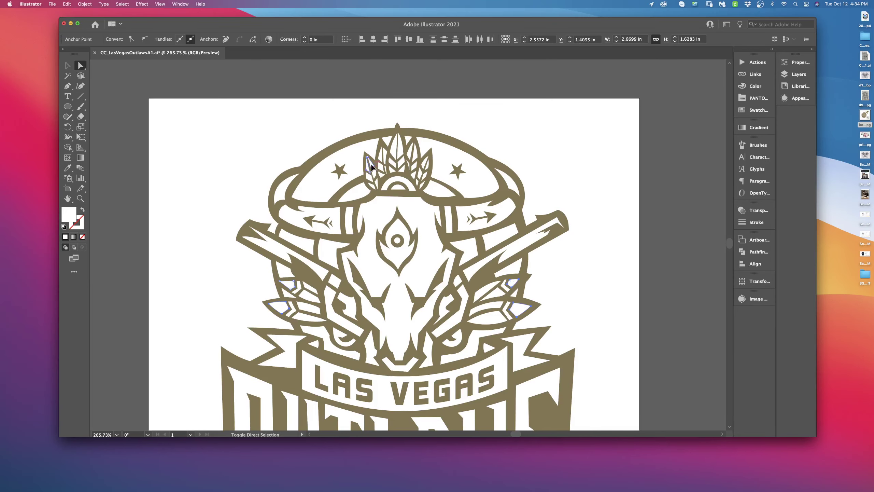
left_click(384, 156, "shift")
left_click(424, 167, "shift")
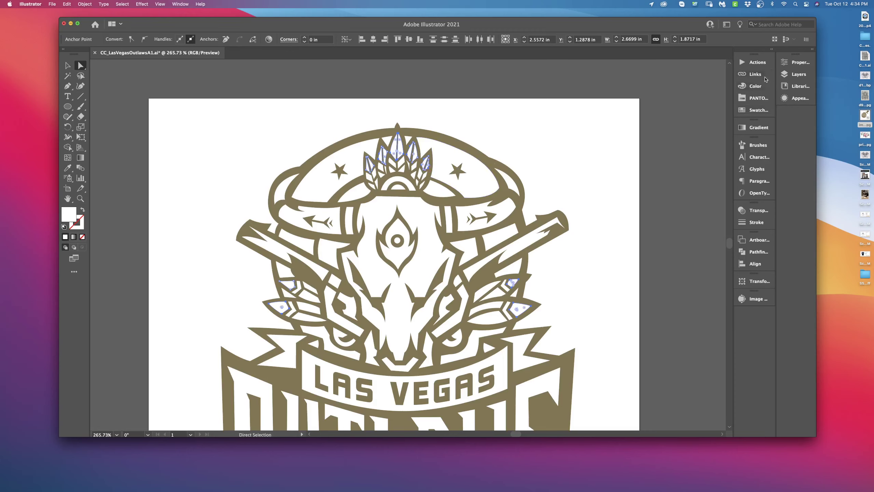
left_click(761, 99)
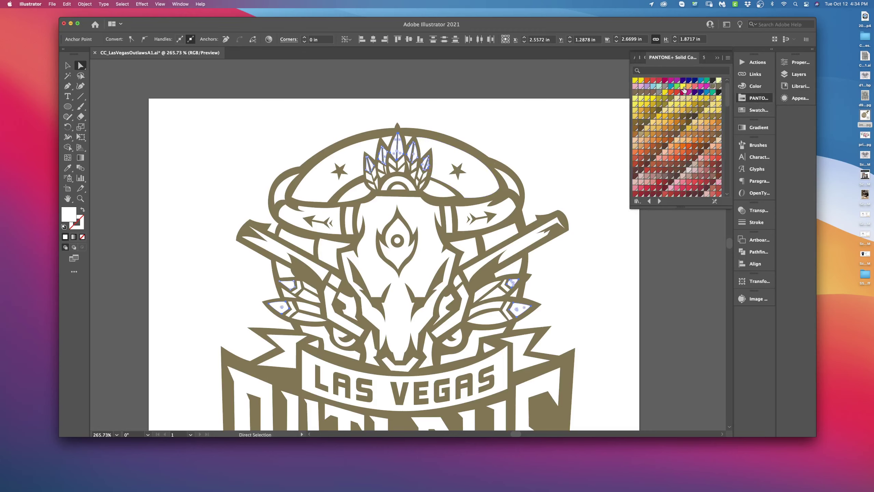
left_click(669, 83)
left_click(559, 157)
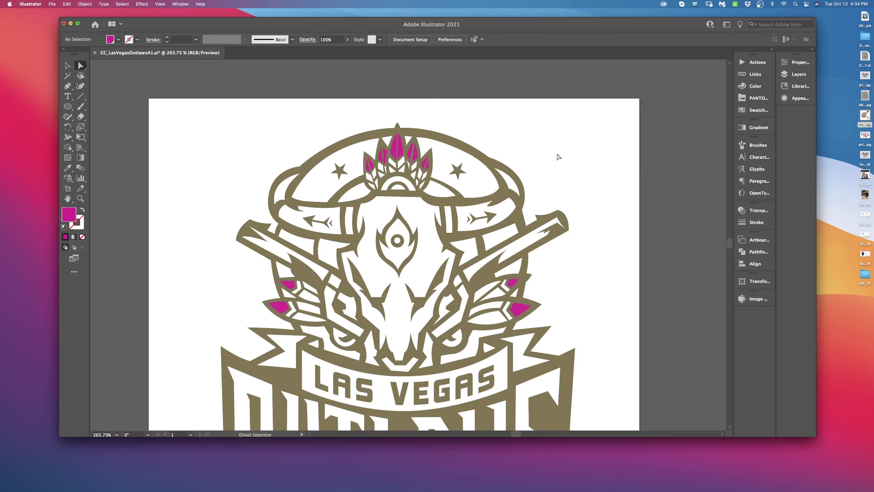
scroll(581, 158, "down", 3)
scroll(579, 150, "down", 2)
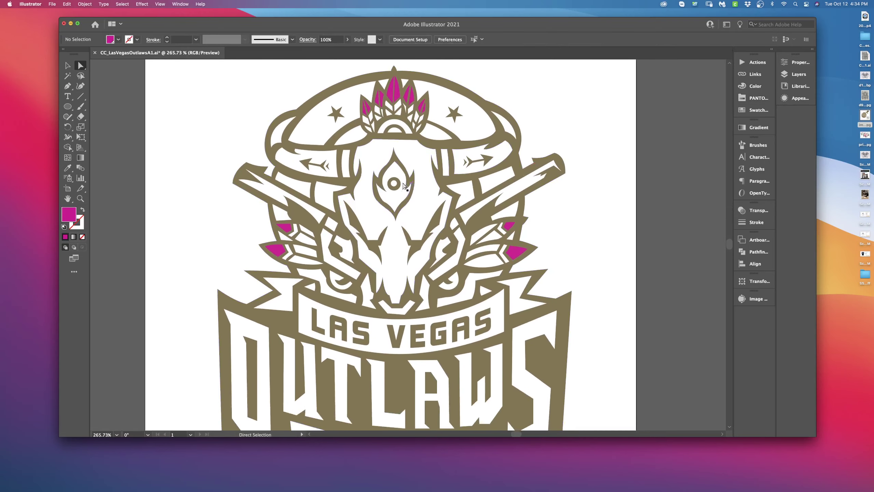
- Fill the skull's central eye flame shape with a light orange PANTONE swatch
left_click(398, 199)
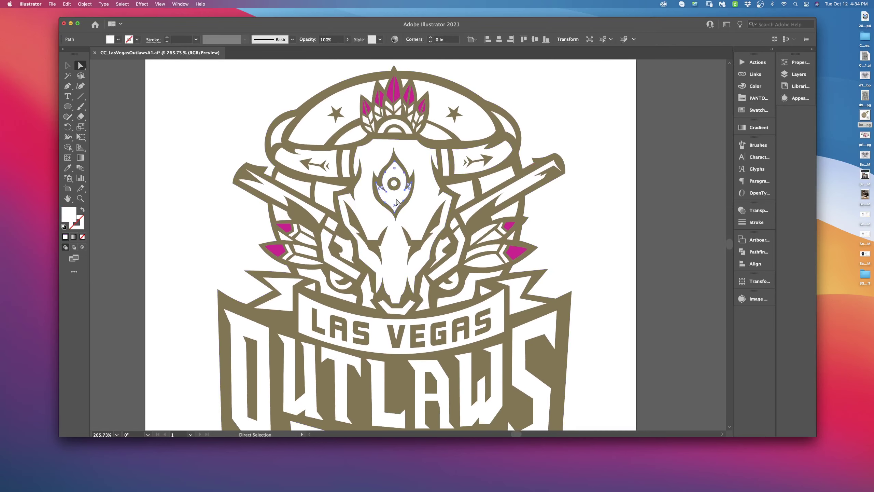
left_click(763, 102)
left_click(652, 117)
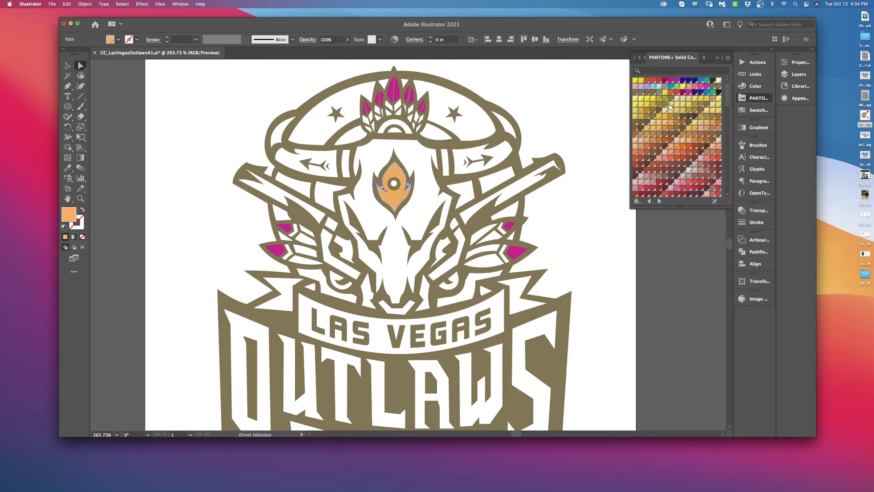
left_click(550, 117)
scroll(502, 219, "down", 5)
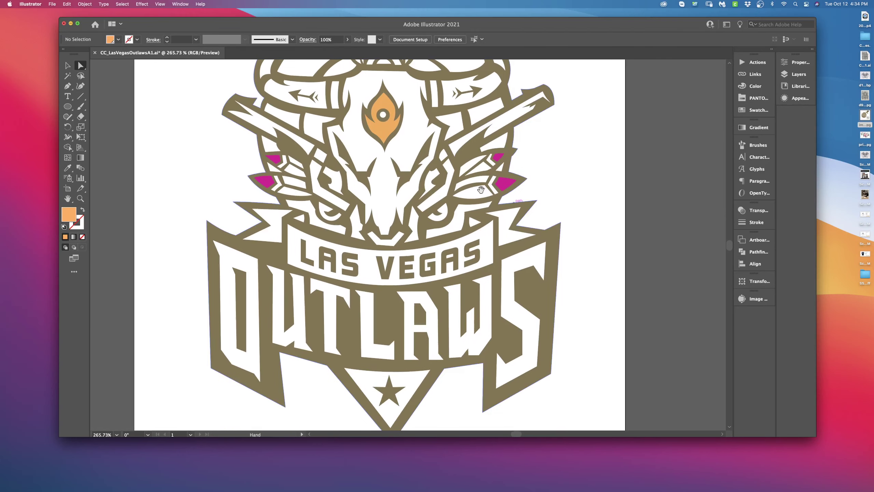
- Select the LAS VEGAS banner and its tips and copy the flame's orange onto them with the Eyedropper
left_click(501, 224)
left_click(486, 240, "shift")
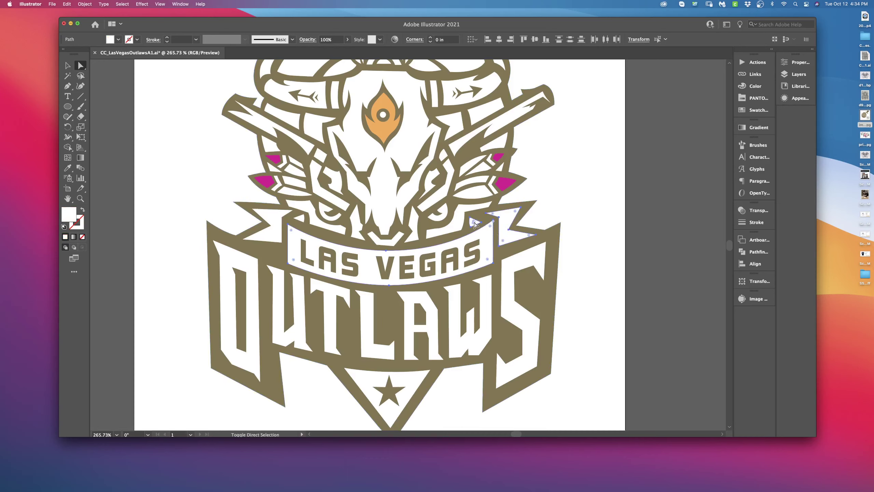
left_click(281, 220, "shift")
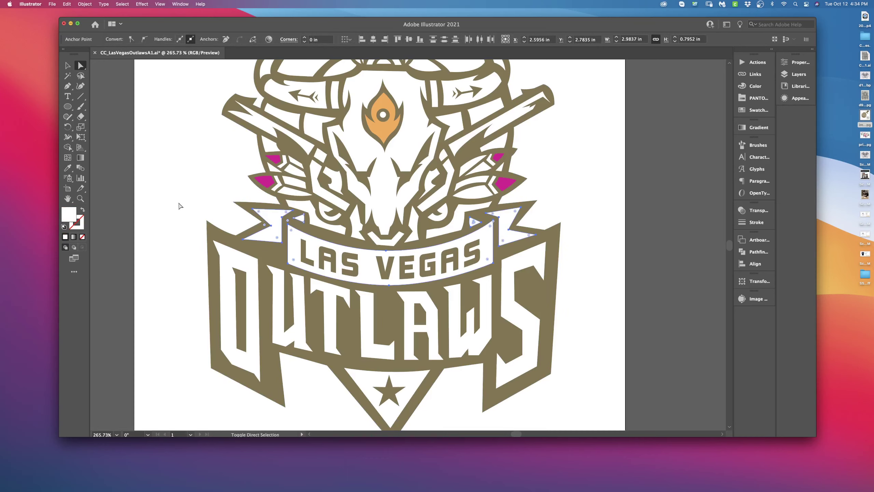
left_click(67, 169)
left_click(388, 127)
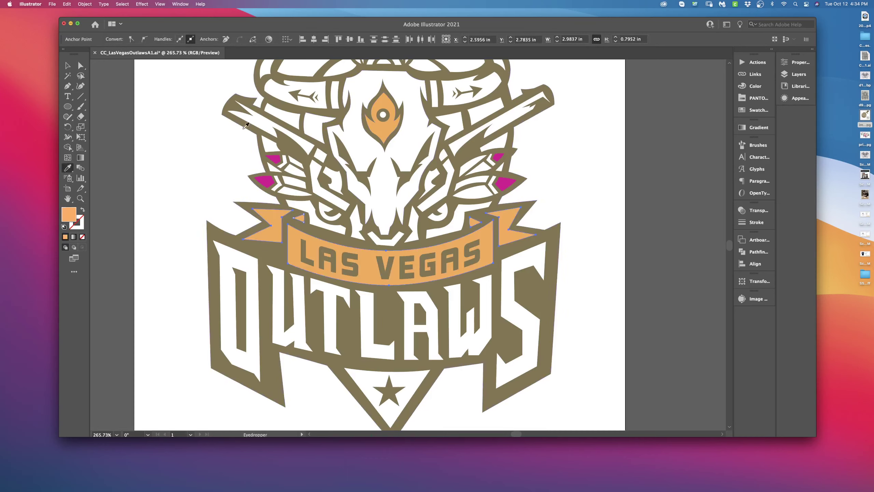
left_click(68, 66)
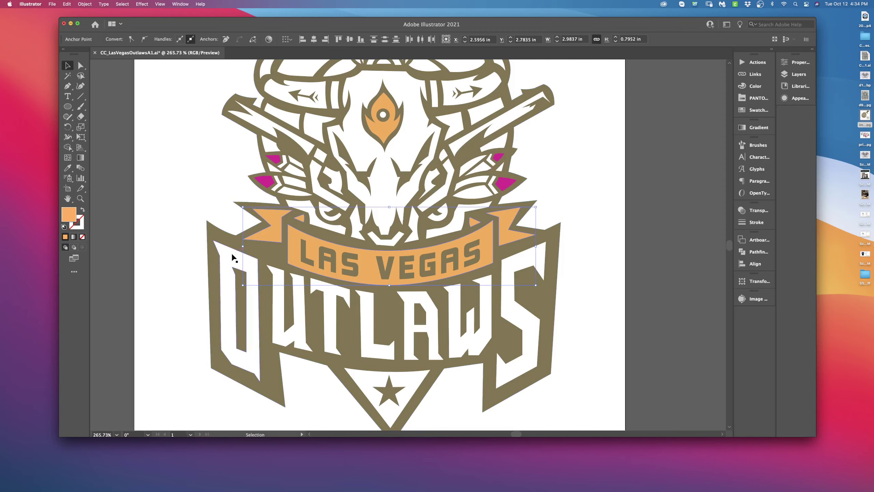
- Direct-select each OUTLAWS letter and fill them with a black PANTONE swatch
left_click(229, 256)
left_click(80, 66)
left_click(250, 263)
left_click(283, 280, "shift")
left_click(341, 297, "shift")
left_click(367, 309, "shift")
left_click(462, 299, "shift")
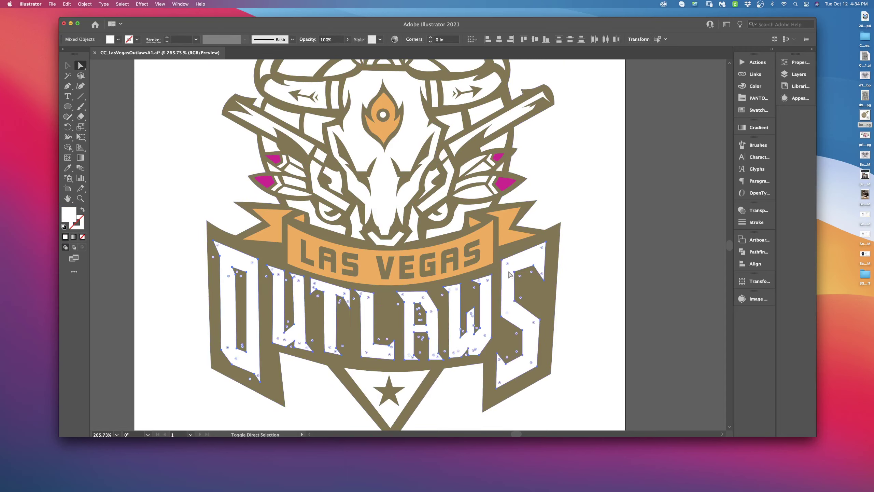
left_click(760, 100)
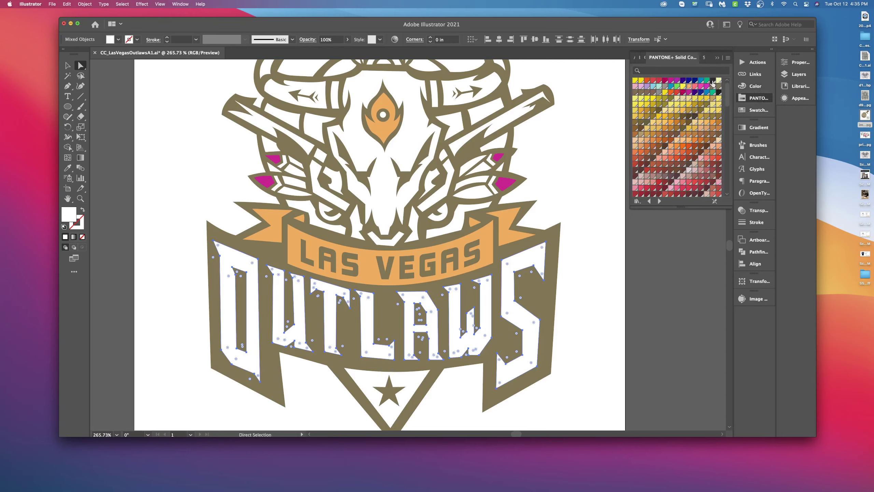
left_click(714, 82)
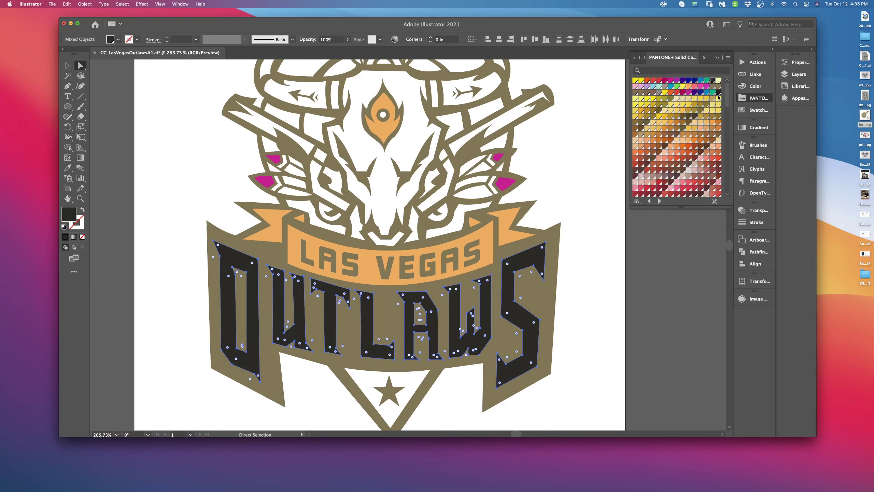
left_click(569, 152)
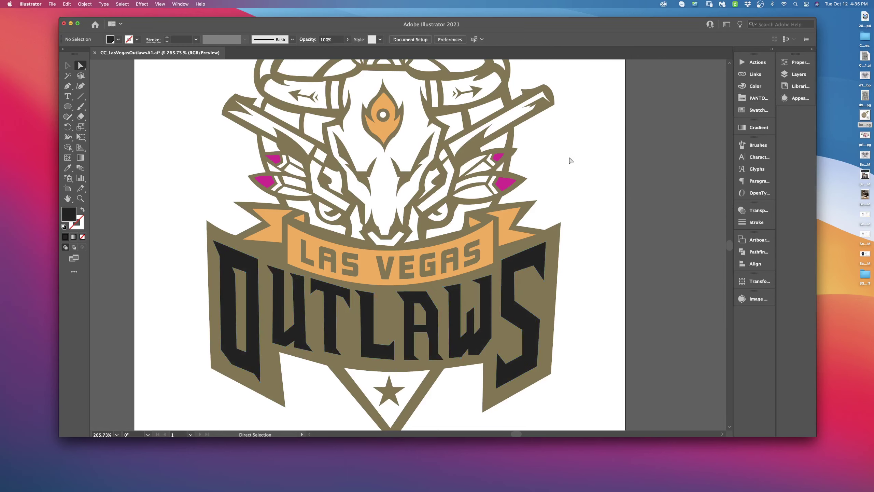
mouse_move(571, 180)
left_mouse_down()
mouse_move(566, 127)
mouse_move(553, 107)
mouse_move(575, 153)
mouse_move(570, 160)
left_mouse_up()
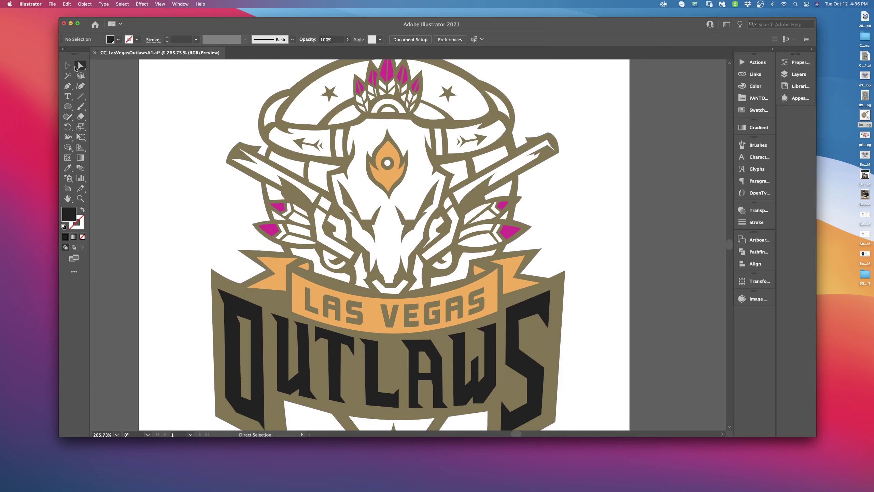
- Select both crossed guns' paths and fill them with a grey PANTONE swatch
left_click(267, 175)
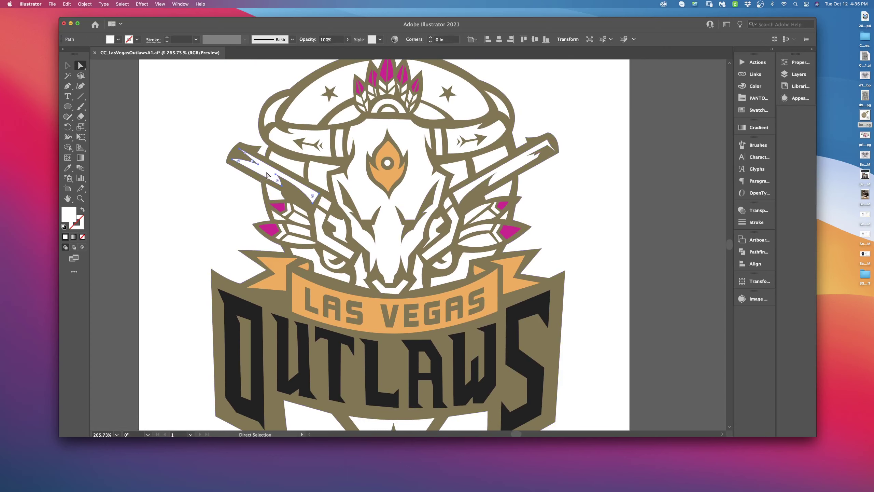
left_click(331, 209, "shift")
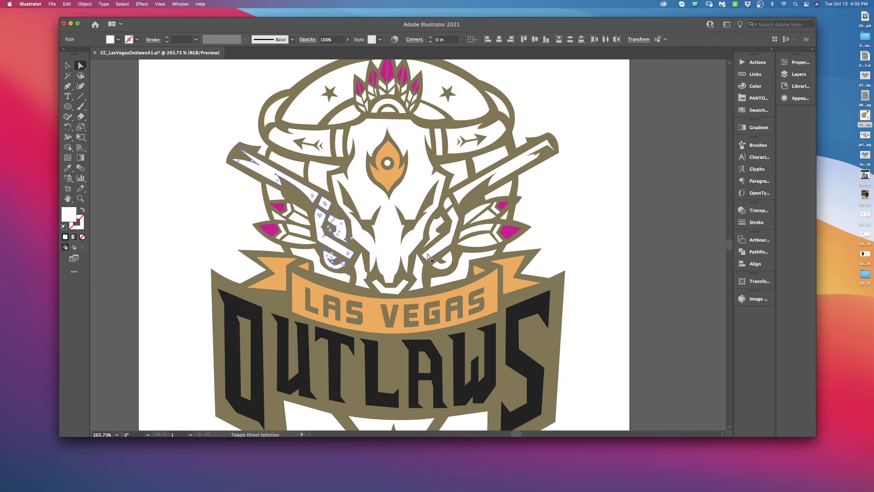
left_click(449, 259, "shift")
left_click(449, 201, "shift")
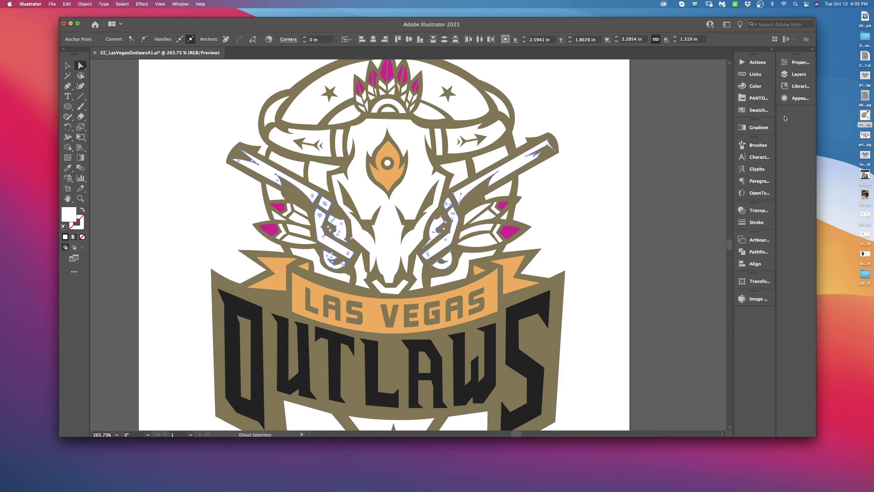
left_click(755, 98)
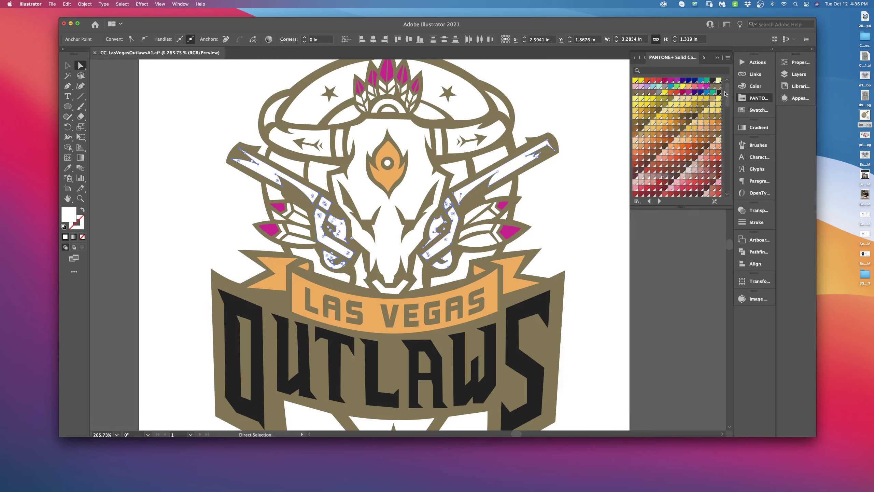
left_click_drag(728, 94, 721, 228)
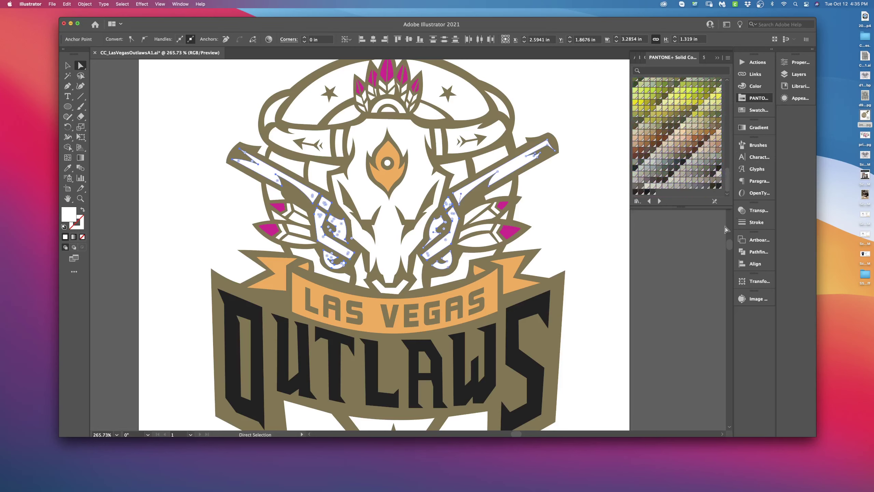
left_click(690, 189)
left_click(591, 215)
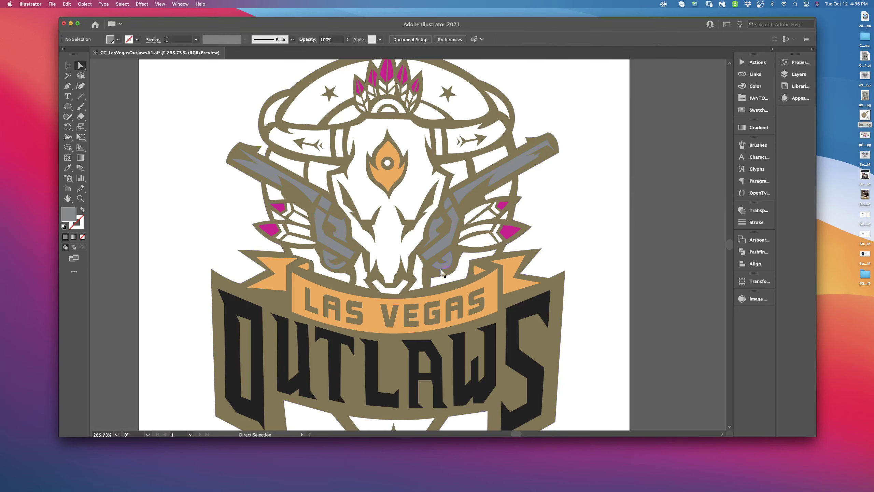
- Fill the backdrop areas behind the skull with a light grey PANTONE swatch
left_click(315, 176)
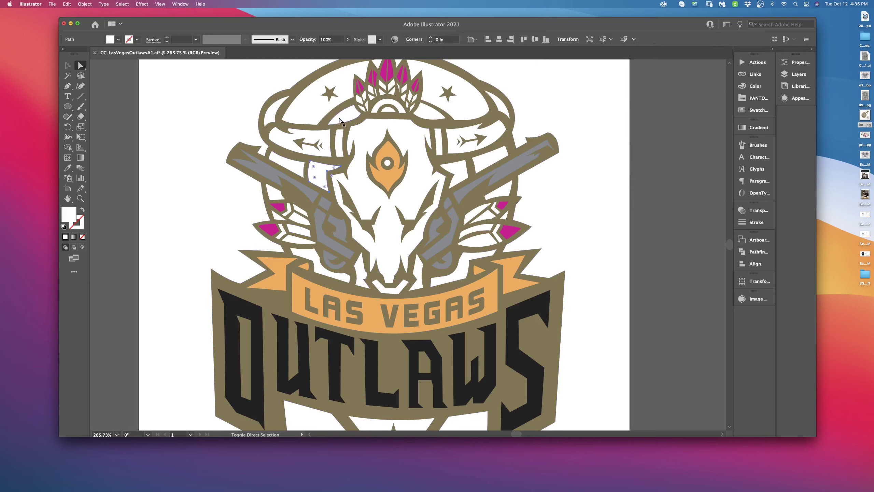
left_click(461, 174, "shift")
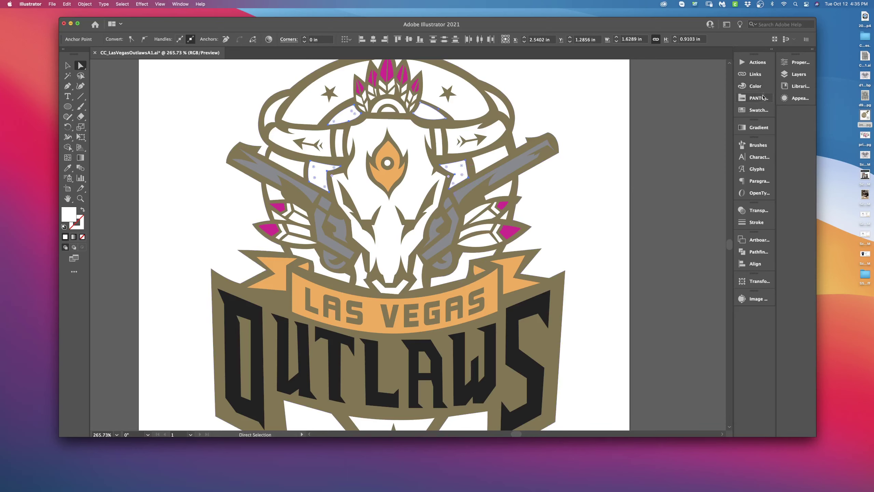
left_click(759, 101)
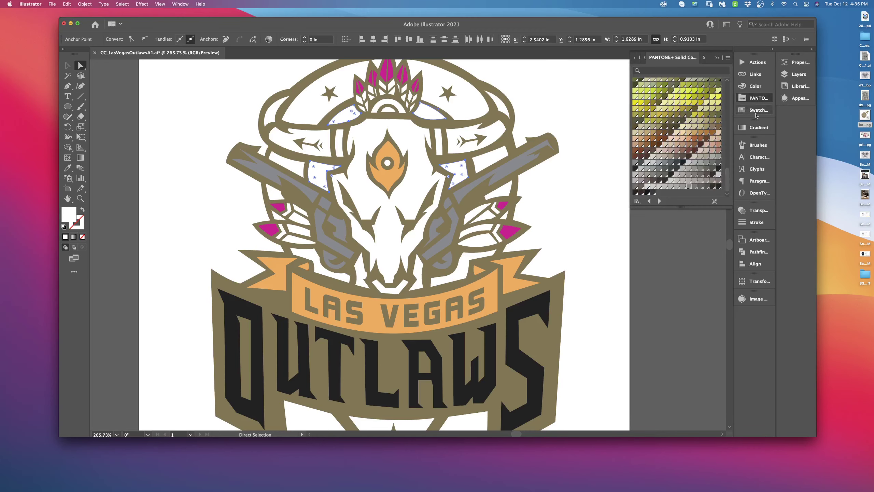
left_click(662, 190)
left_click(587, 215)
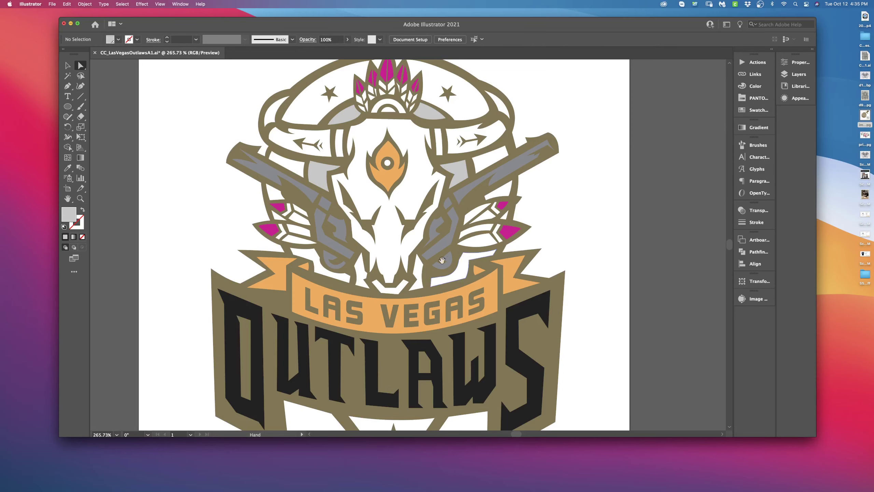
key("super+minus")
key("super+minus")
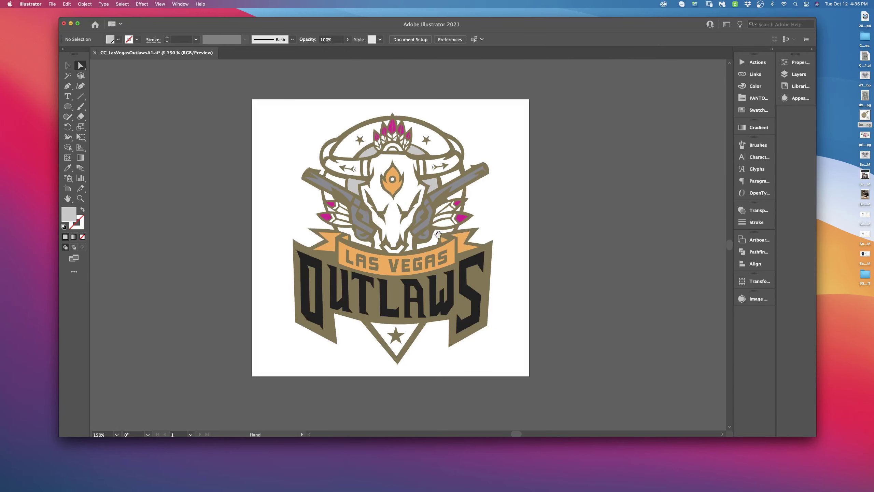
left_click_drag(413, 250, 402, 226)
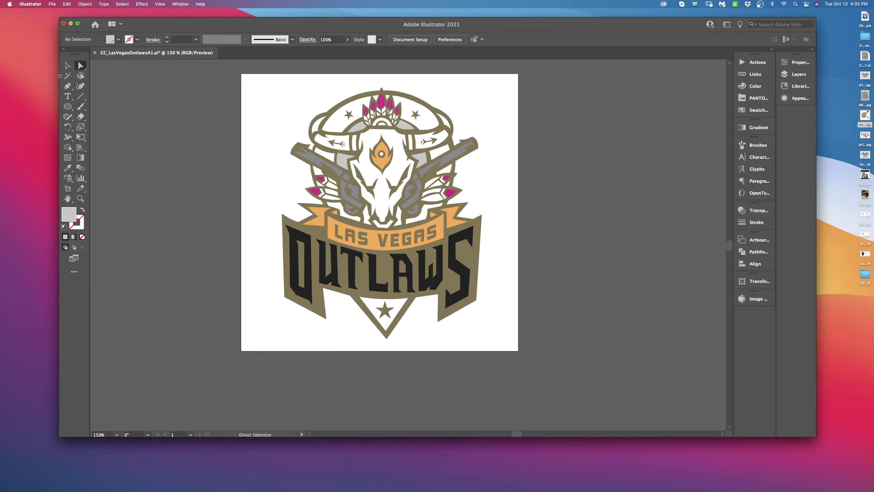
- Select the whole logo group, switch to the Live Paint Bucket and cancel out of the fill colour picker
left_click(67, 66)
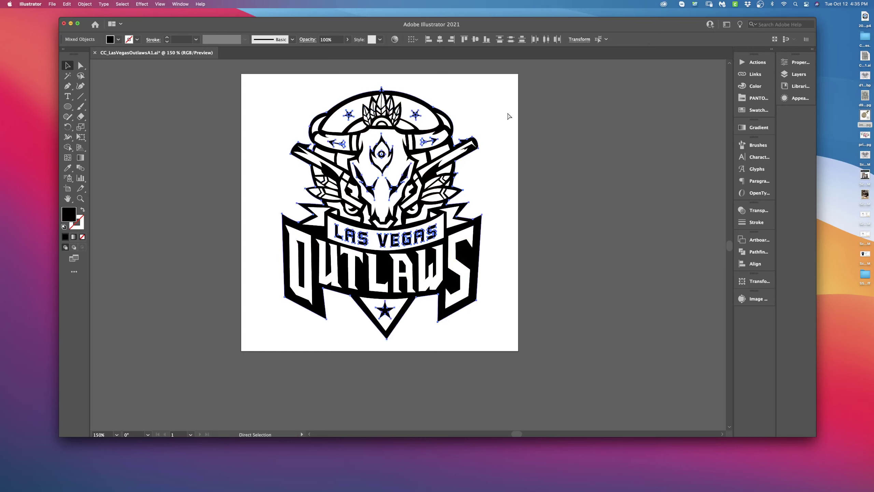
key("super+a")
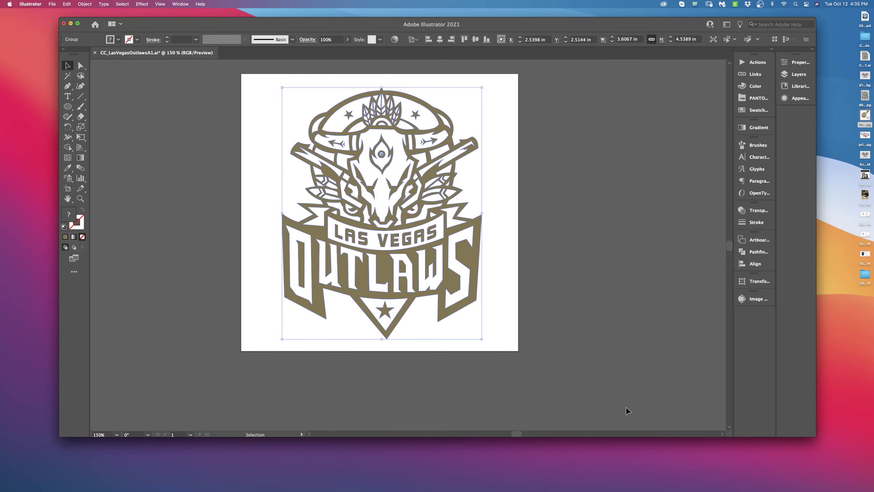
key("k")
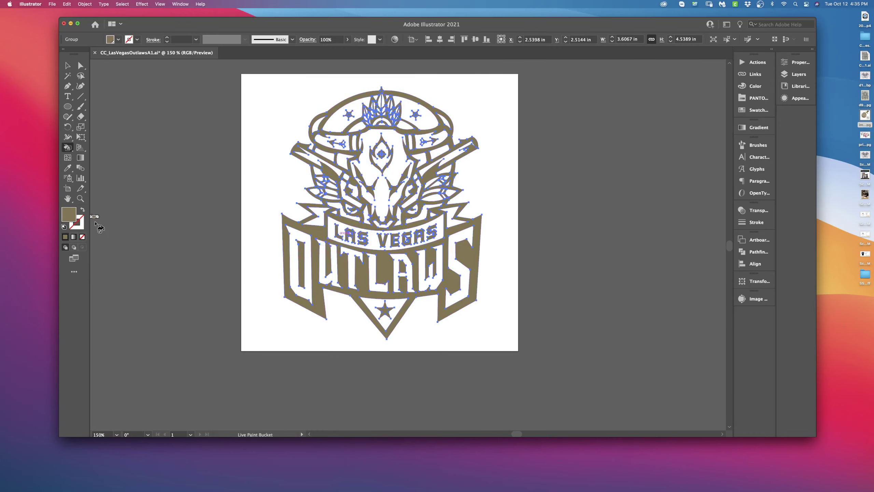
double_click(72, 217)
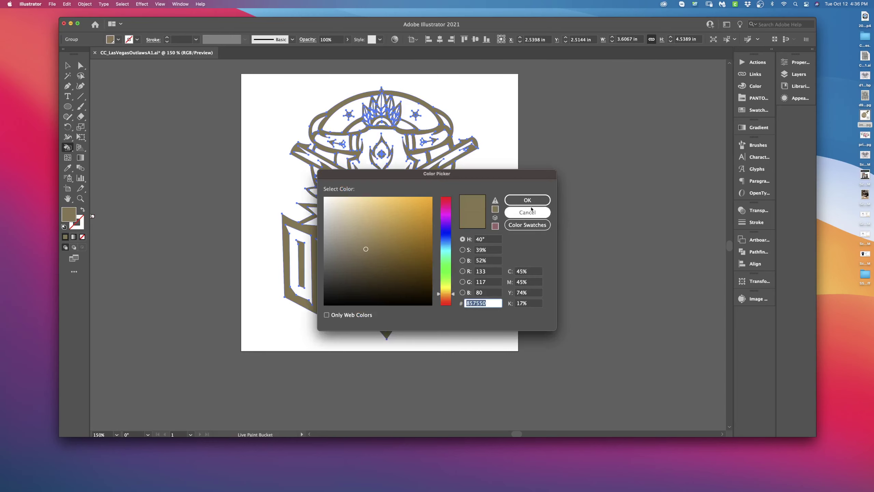
left_click(527, 212)
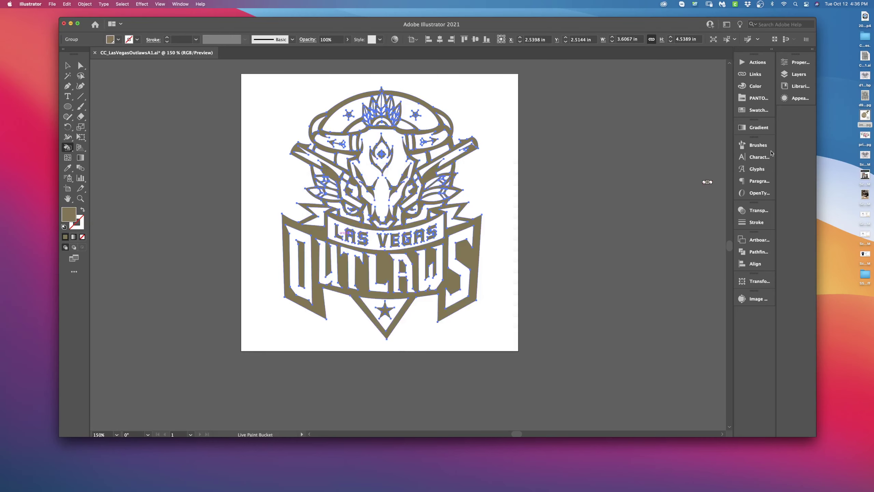
- Live-paint the eye shape, side bars, horn crescents and skull nose with magenta
left_click(759, 99)
scroll(726, 83, "up", 10)
scroll(726, 82, "up", 10)
left_click(670, 83)
left_click_drag(358, 125, 424, 127)
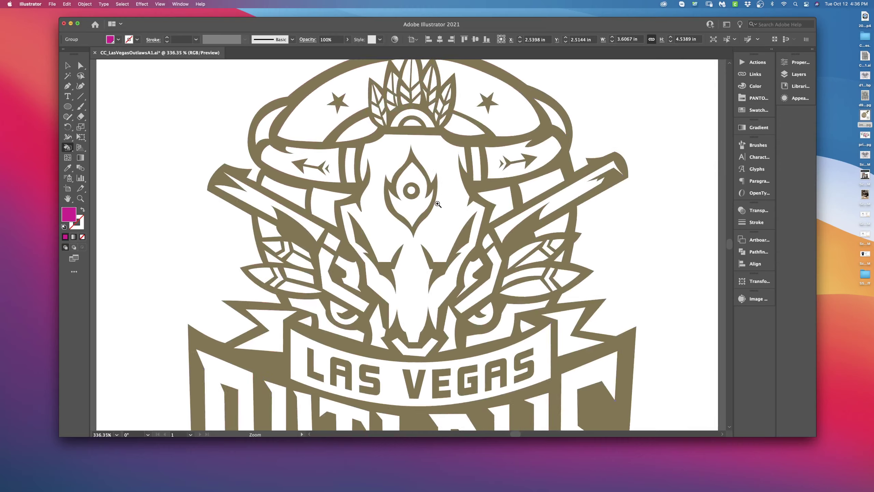
left_click(425, 209)
left_click(477, 163)
left_click(349, 166)
left_click(262, 131)
left_click(556, 117)
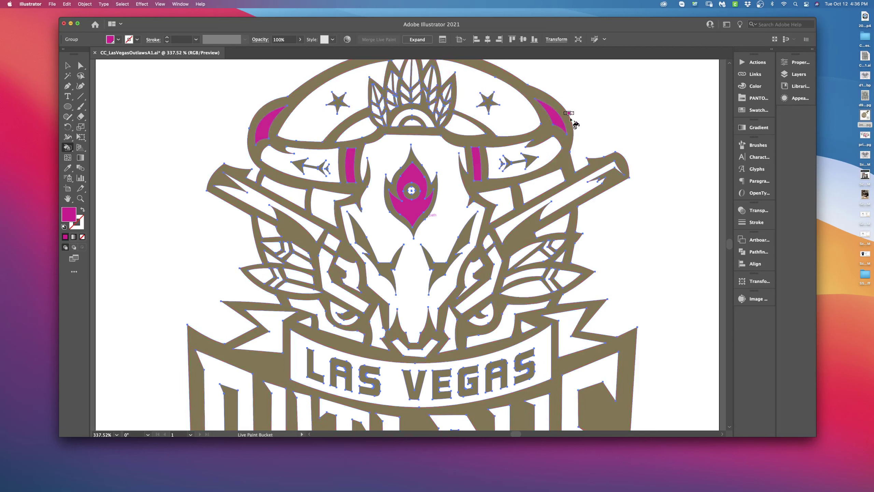
left_click(418, 346)
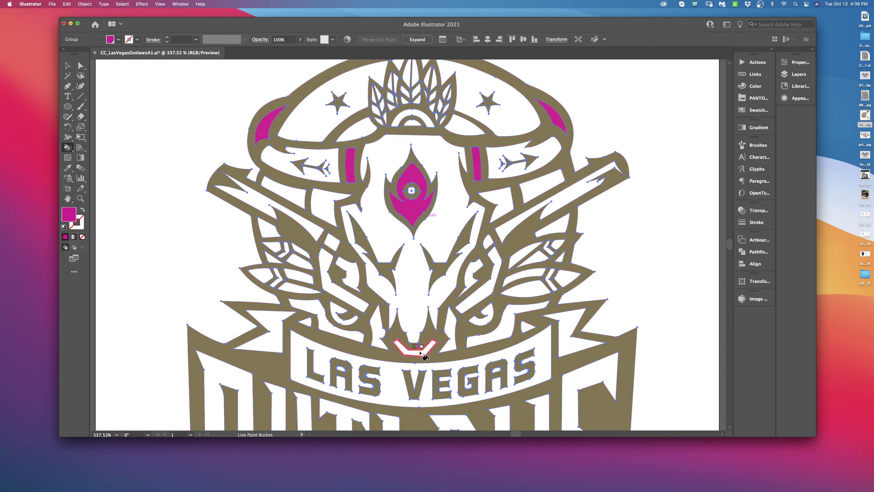
- Live-paint the crown arch and the LAS VEGAS banner with both tails orange
left_click(756, 98)
left_click(677, 158)
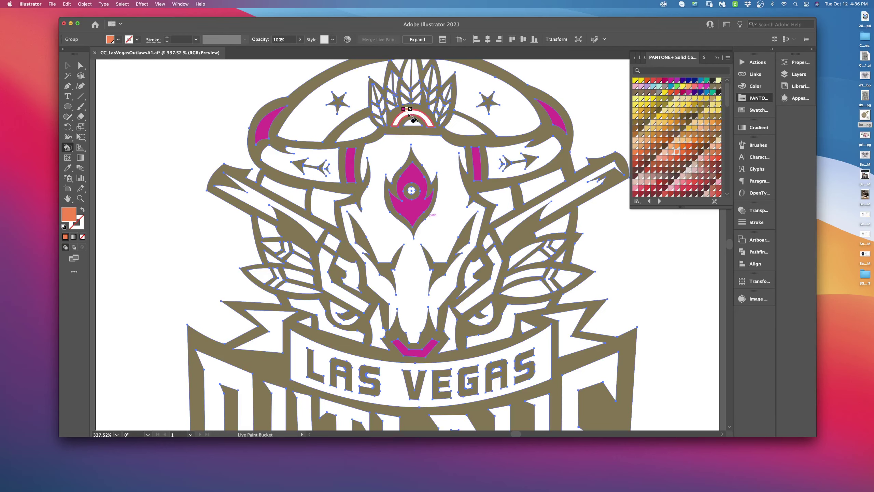
left_click(408, 116)
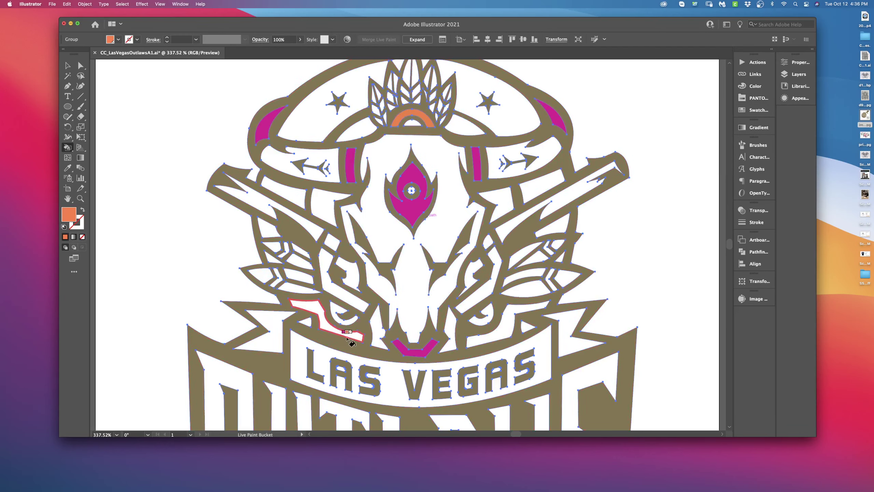
left_click(273, 328)
left_click(300, 345)
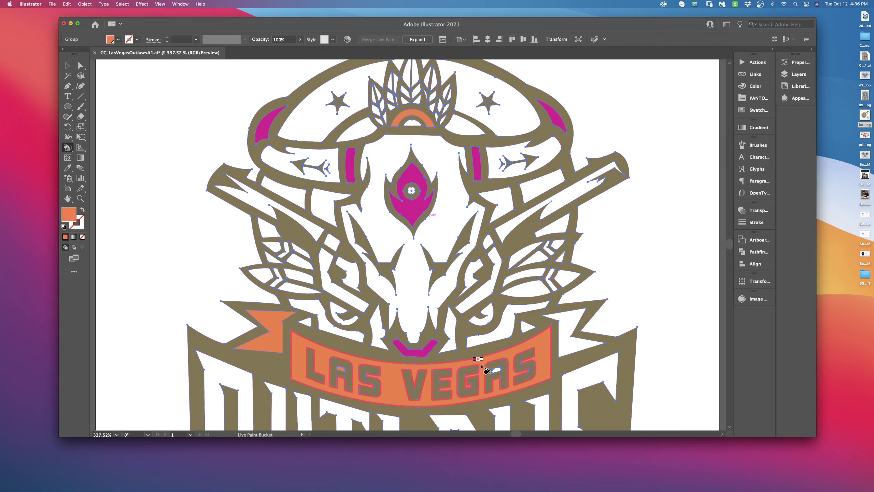
left_click(568, 324)
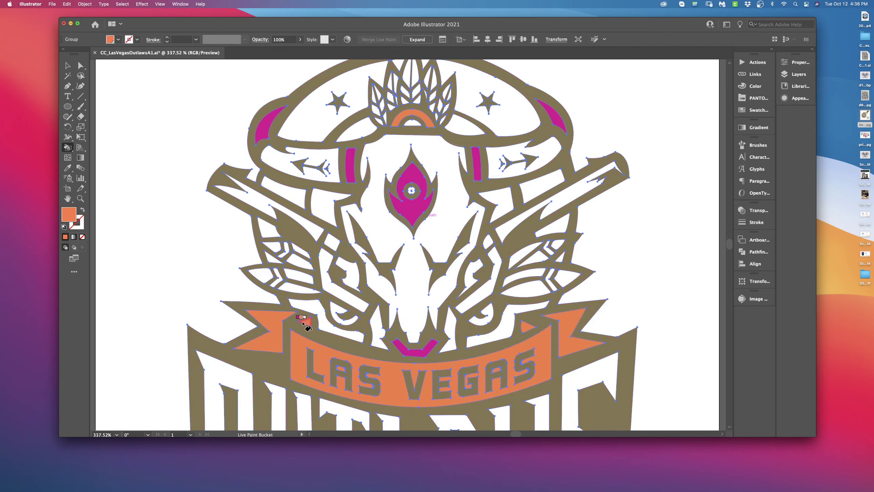
key("super+1")
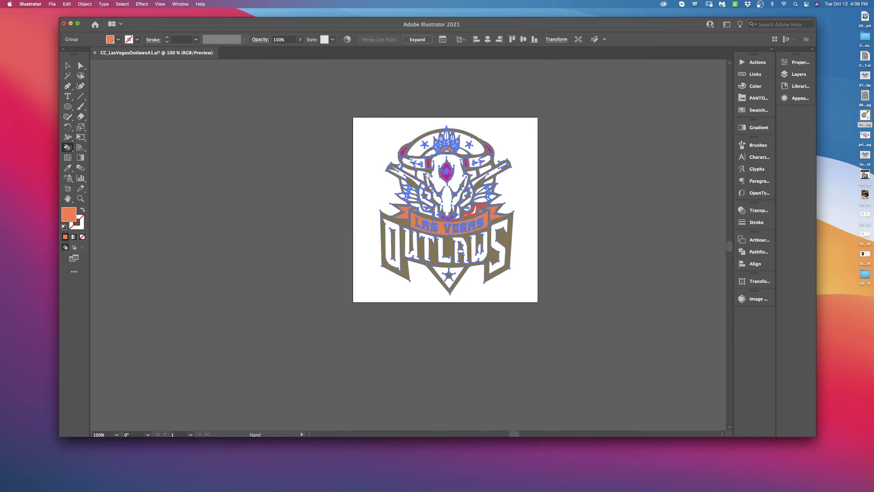
left_click_drag(430, 173, 374, 208)
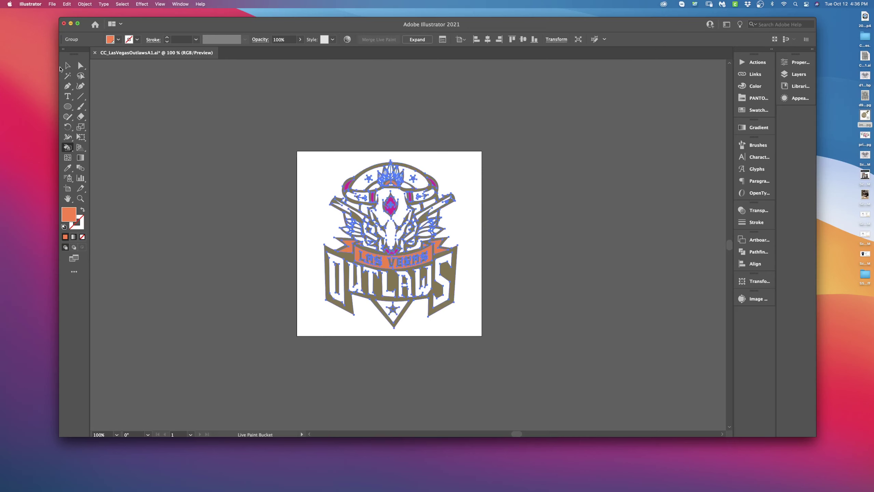
left_click(68, 67)
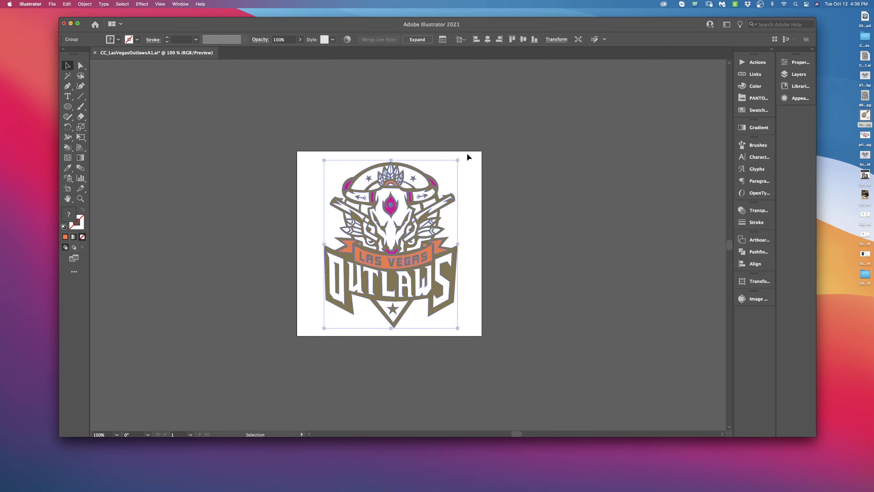
scroll(468, 158, "up", 5)
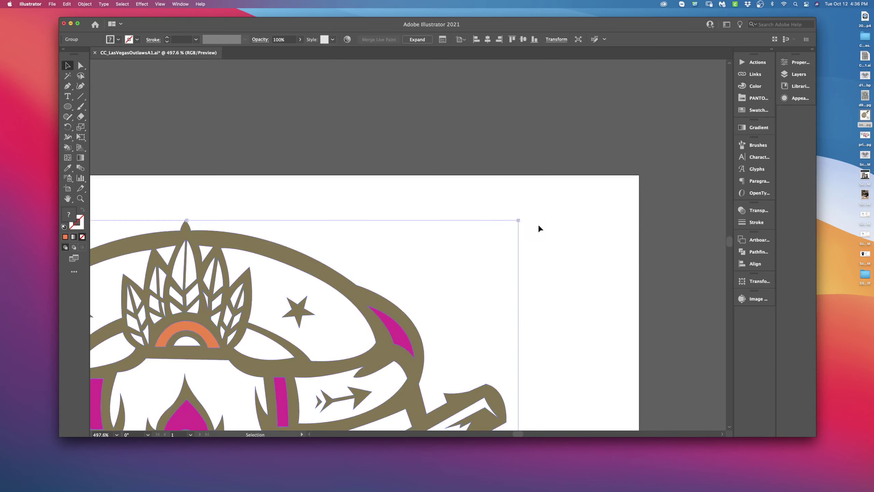
scroll(535, 322, "down", 5)
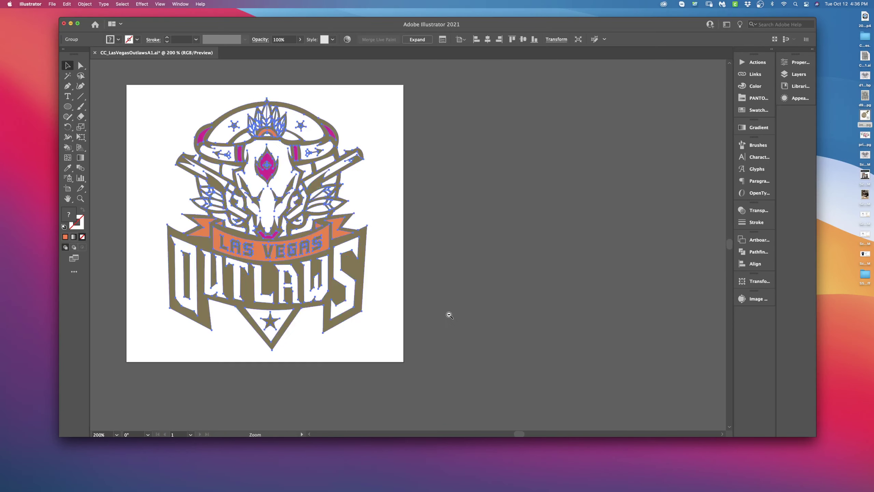
left_click_drag(399, 285, 501, 289)
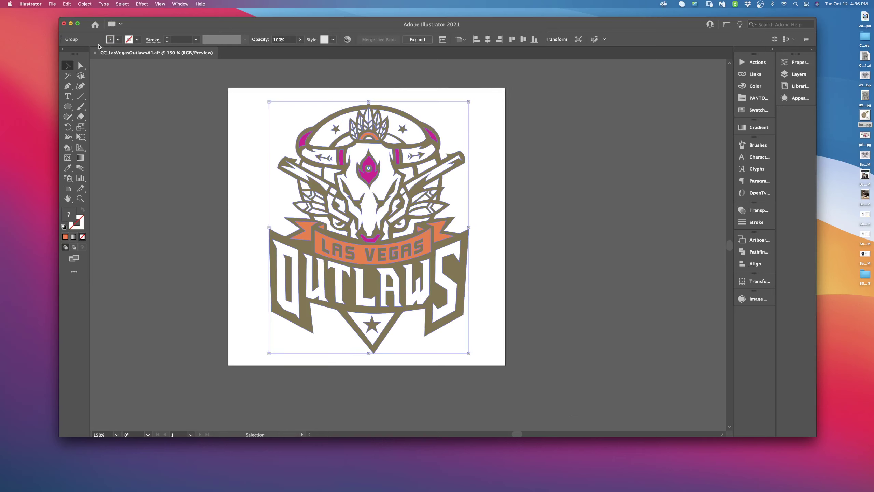
- Expand the live paint artwork with Object, Fill and Stroke checked, then undo a stray move and deselect
left_click(85, 5)
left_click(99, 89)
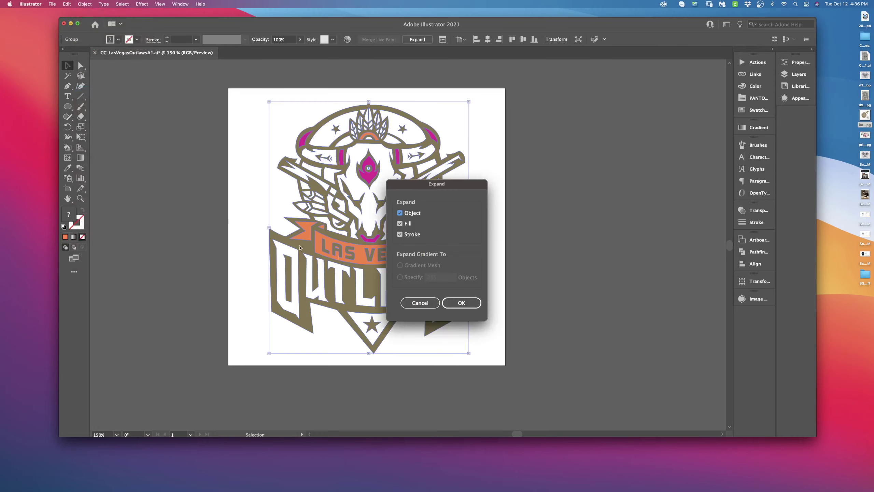
left_click(468, 304)
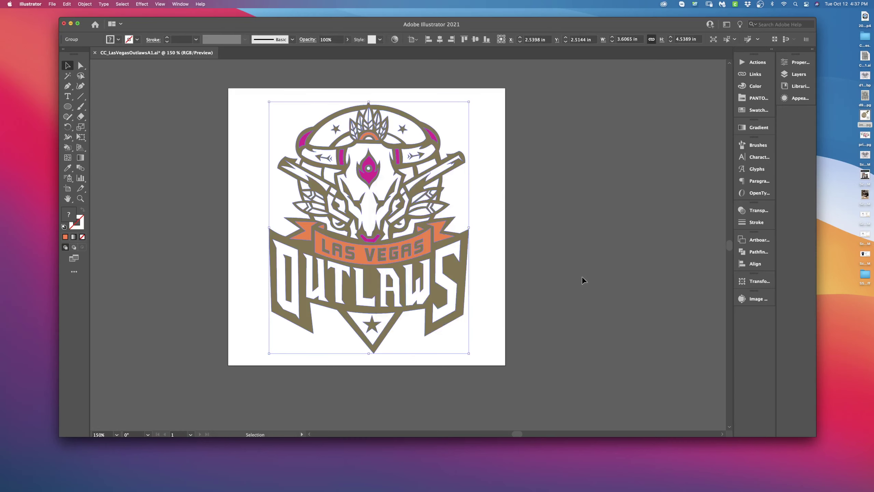
left_click_drag(424, 289, 707, 287)
key("super+z")
key("super+z")
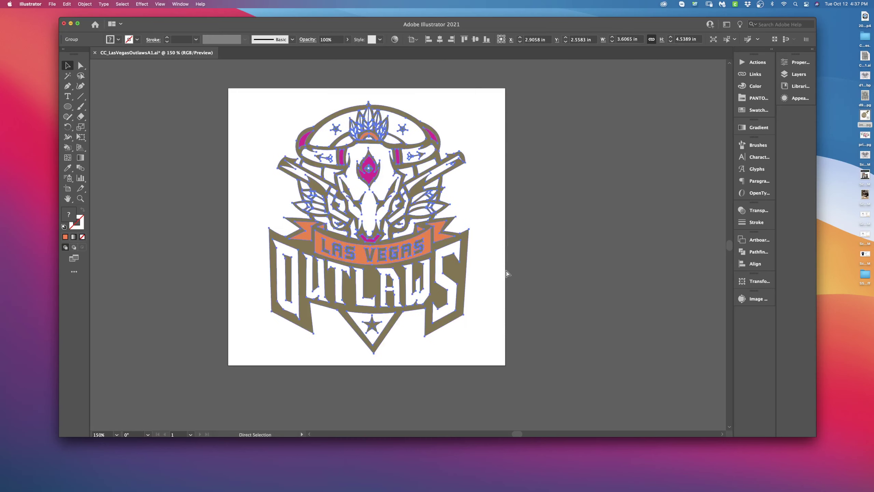
left_click(562, 277)
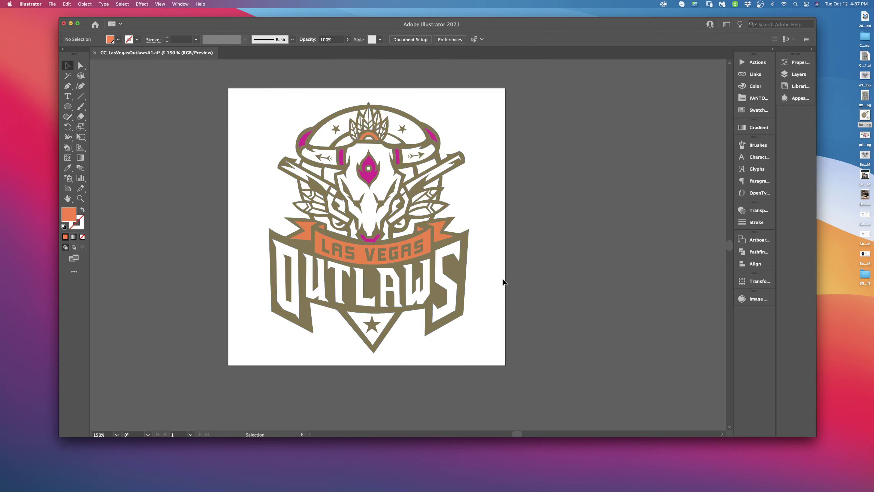
- Divide all the expanded logo artwork into separate pieces with Pathfinder Divide
key("super+a")
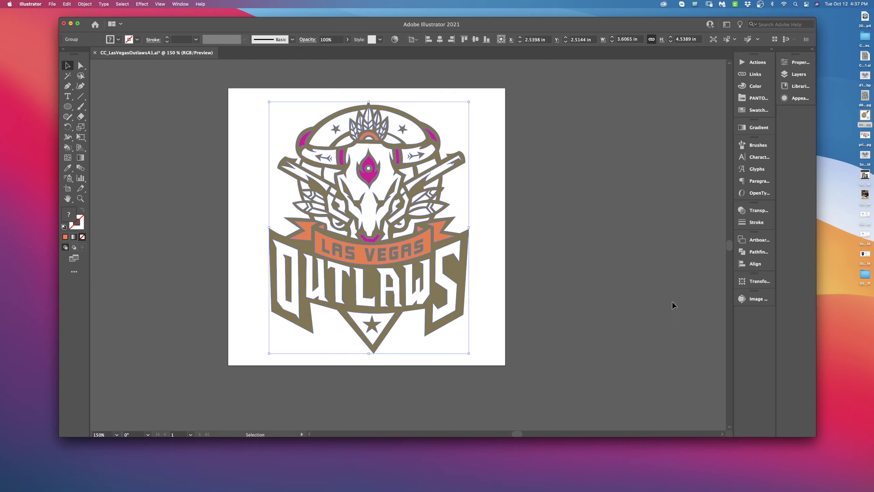
left_click(758, 254)
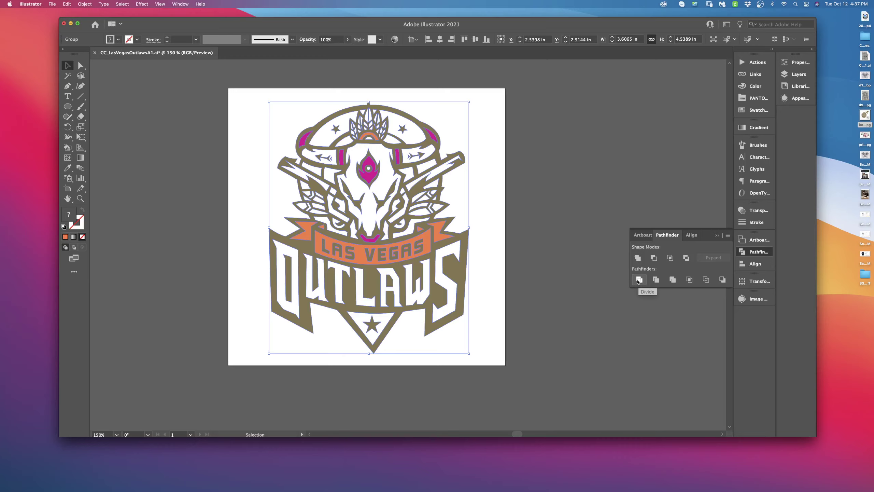
left_click(639, 280)
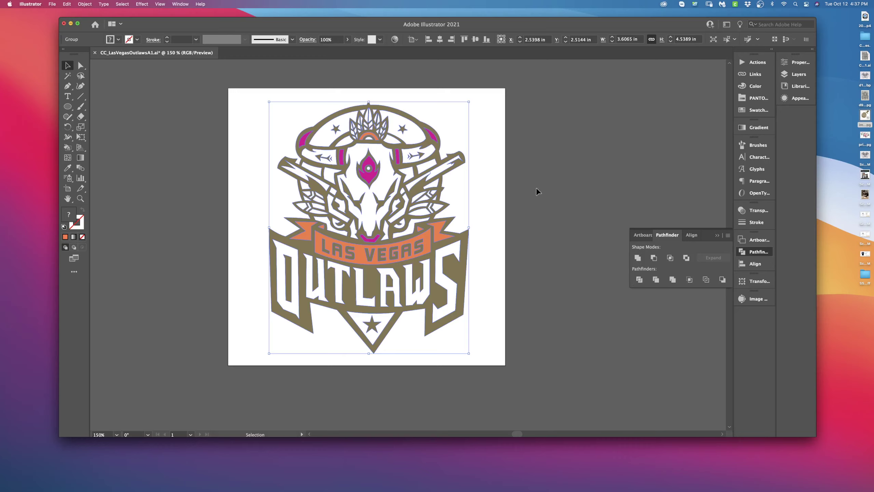
left_click(554, 205)
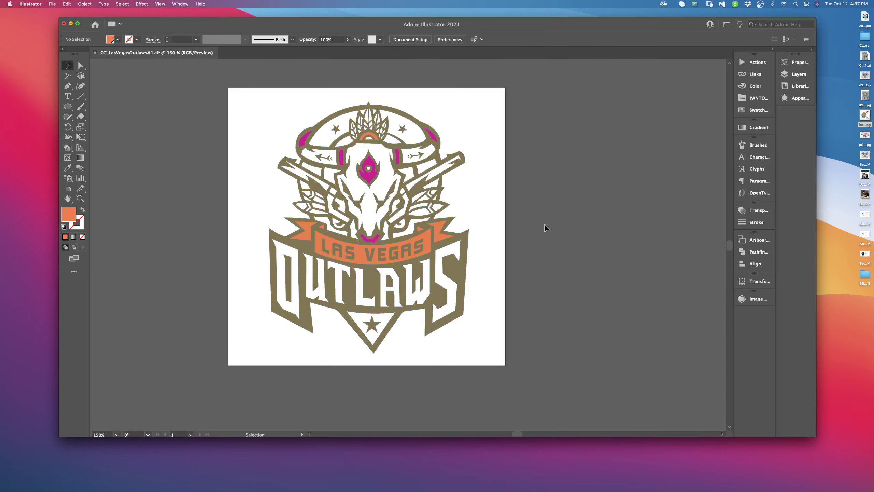
- Reselect the artwork to check the divided pieces, then pick one gold shape of the logo
key("super+a")
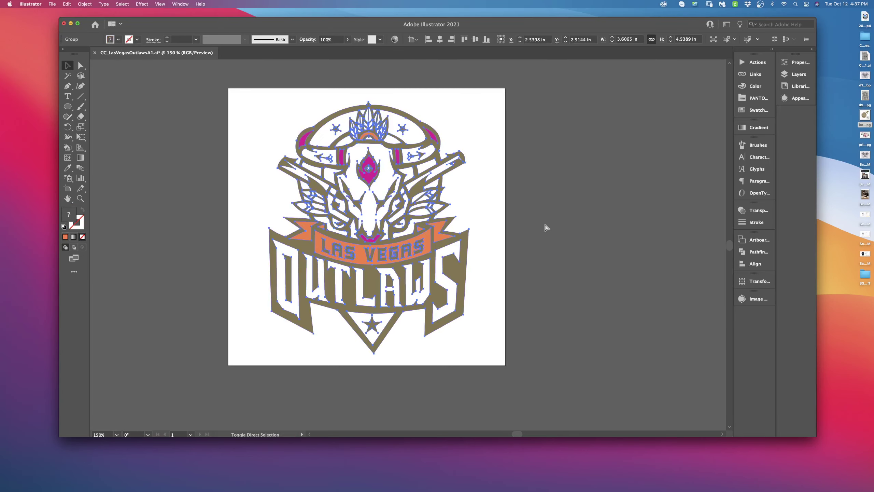
left_click(758, 251)
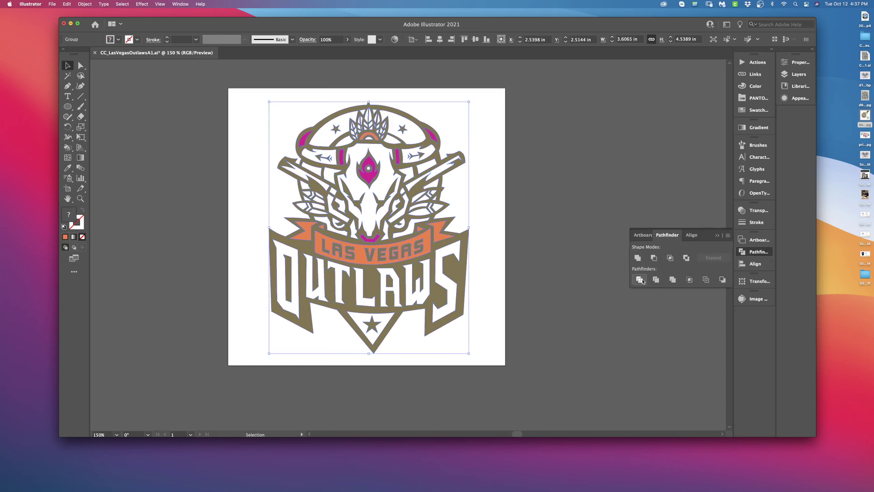
left_click(539, 199)
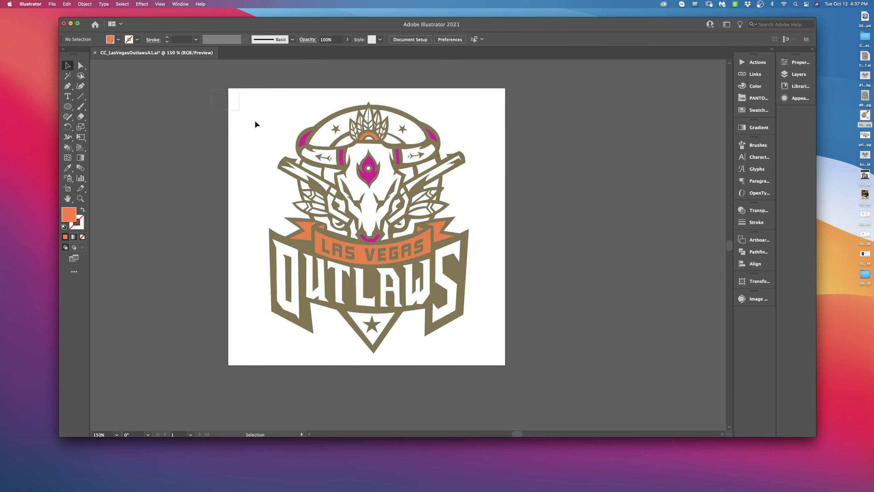
left_click(294, 149)
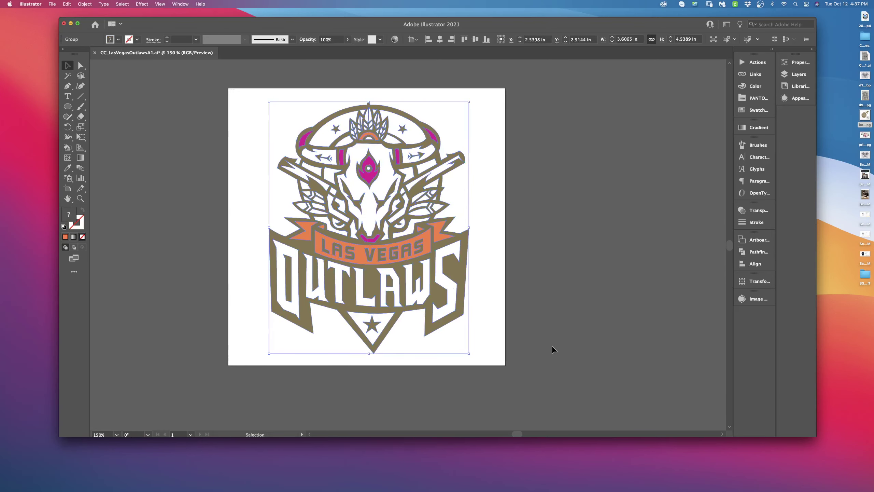
key("super")
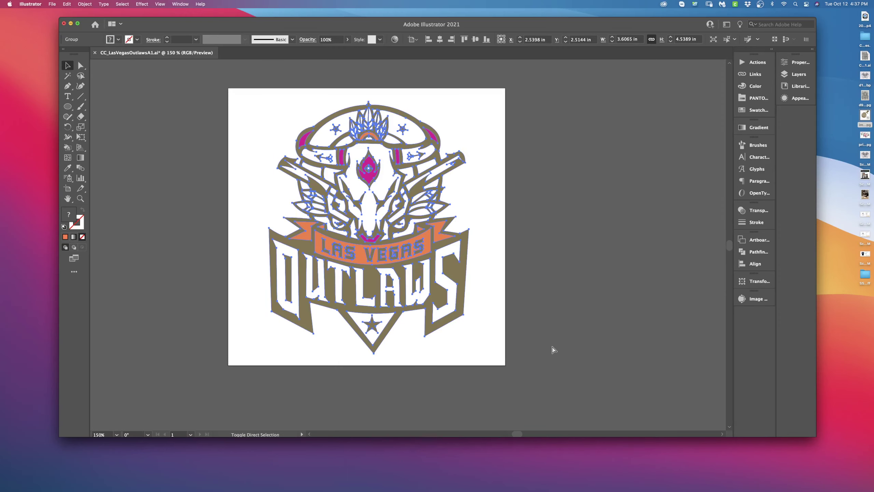
left_click(533, 111)
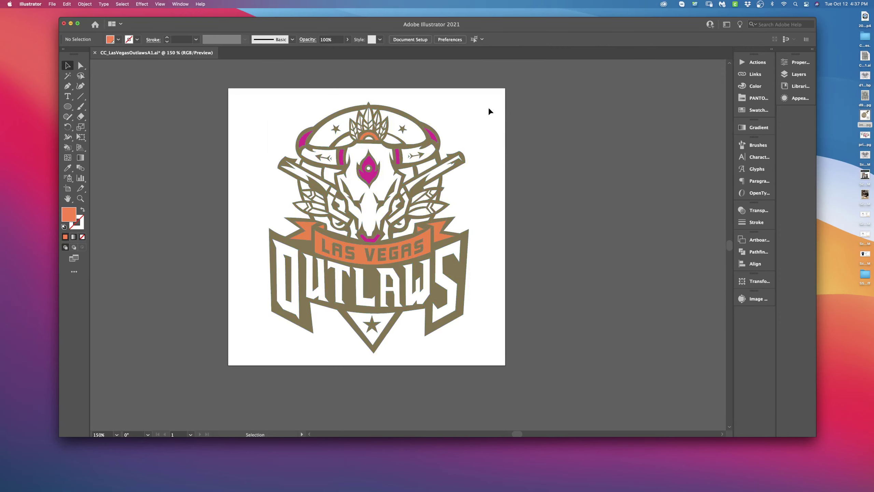
left_click(421, 273)
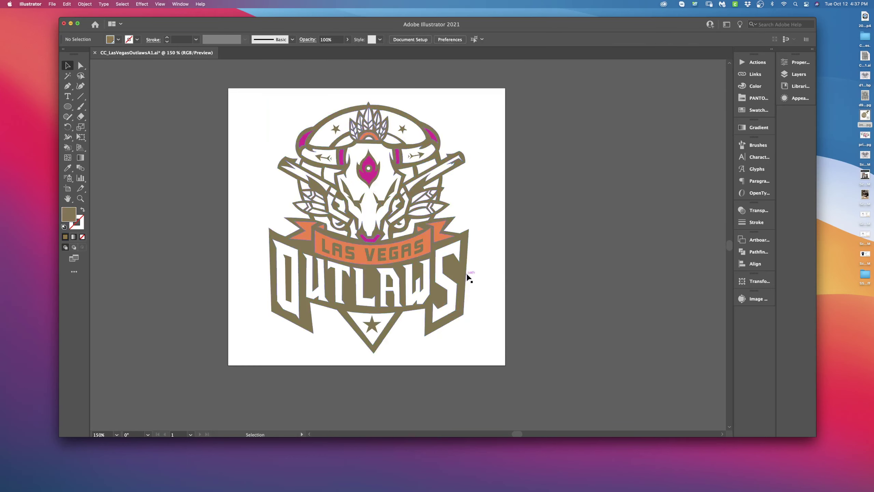
- Select every shape with the same gold fill and unite them into one gold shape
left_click(122, 4)
mouse_move(130, 74)
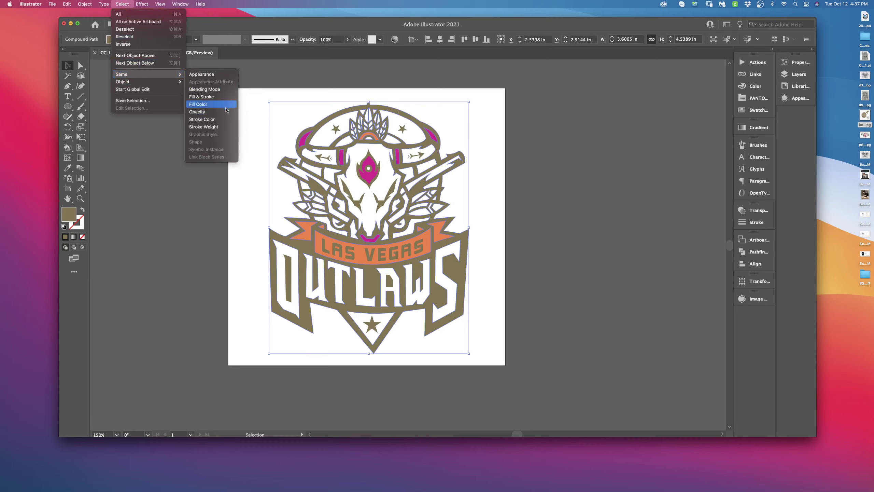
left_click(226, 109)
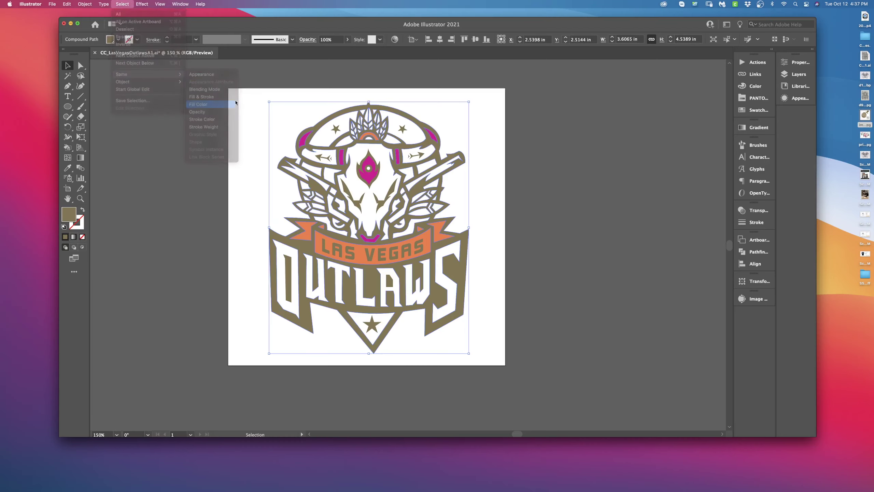
left_click(743, 255)
left_click(638, 258)
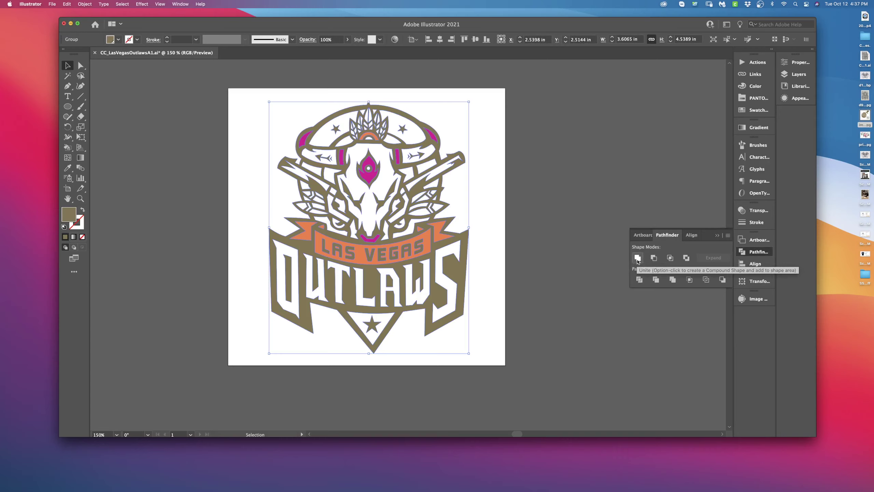
left_click(566, 144)
- Select every white-filled shape from the skull and unite them into one white shape
left_click(387, 175)
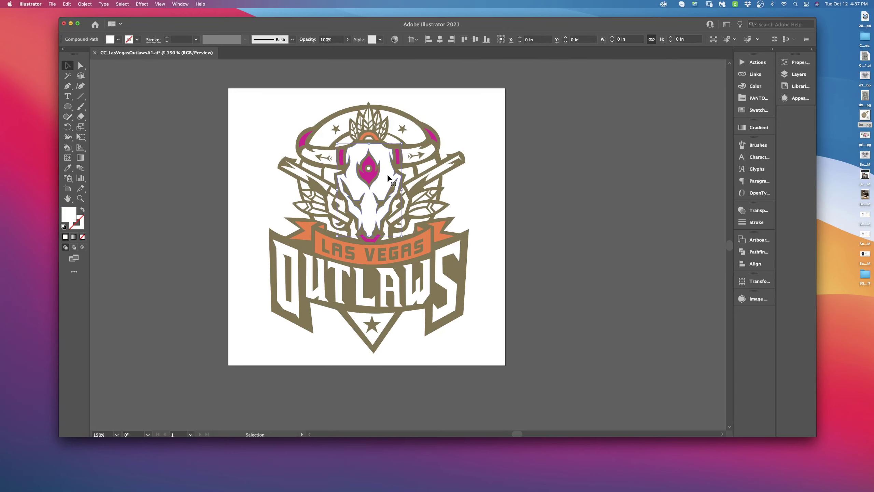
left_click(122, 4)
mouse_move(122, 74)
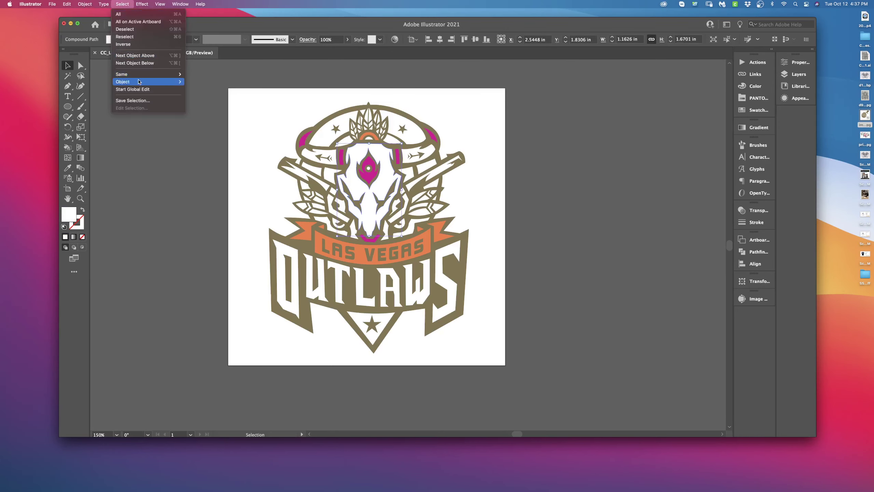
left_click(212, 104)
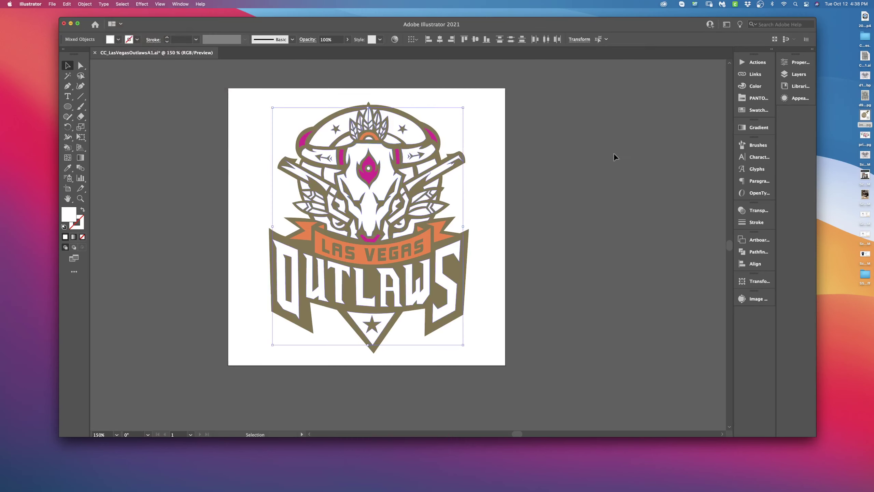
left_click(758, 251)
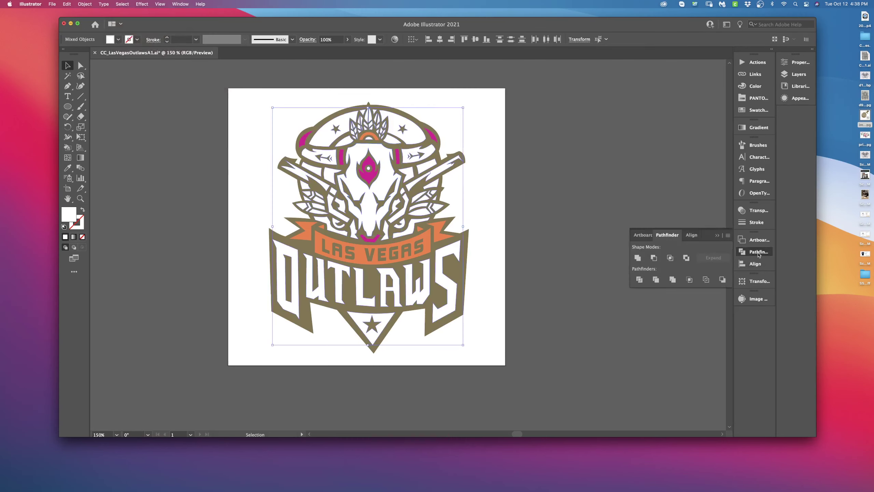
left_click(638, 259)
left_click(532, 156)
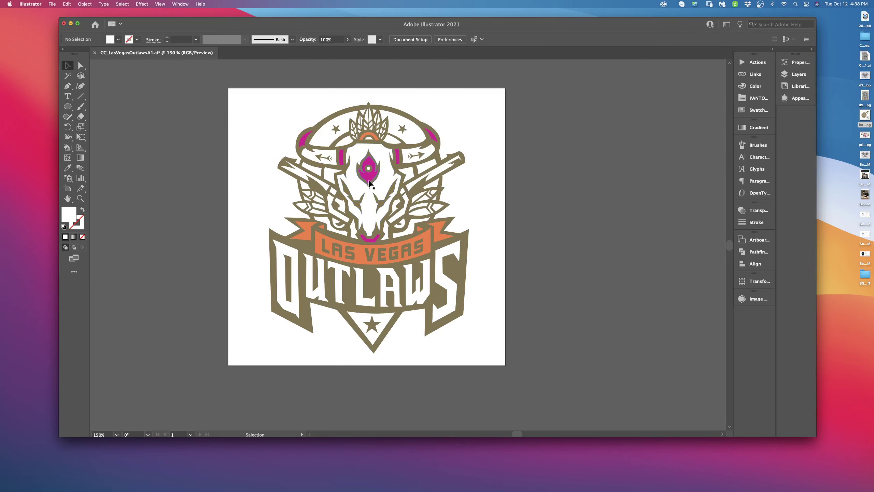
- Select every magenta shape from the eye and unite them into one magenta shape
left_click(368, 180)
left_click(121, 4)
mouse_move(121, 74)
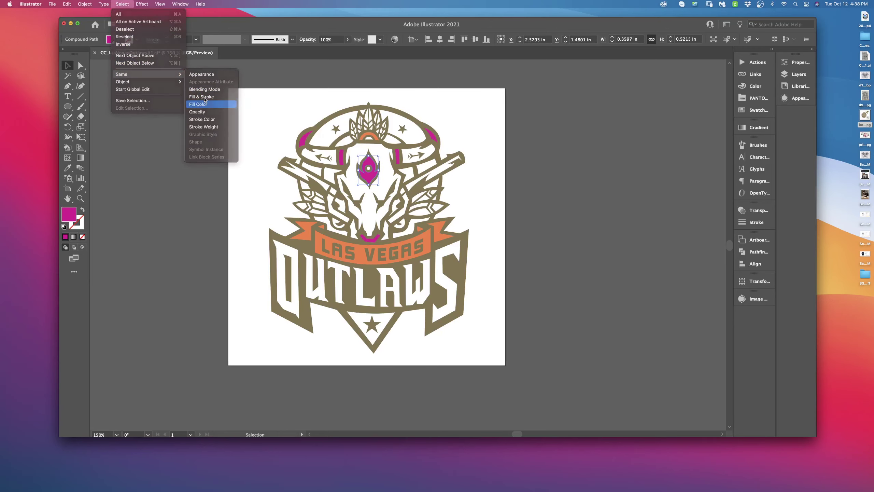
left_click(204, 105)
left_click(757, 251)
left_click(638, 257)
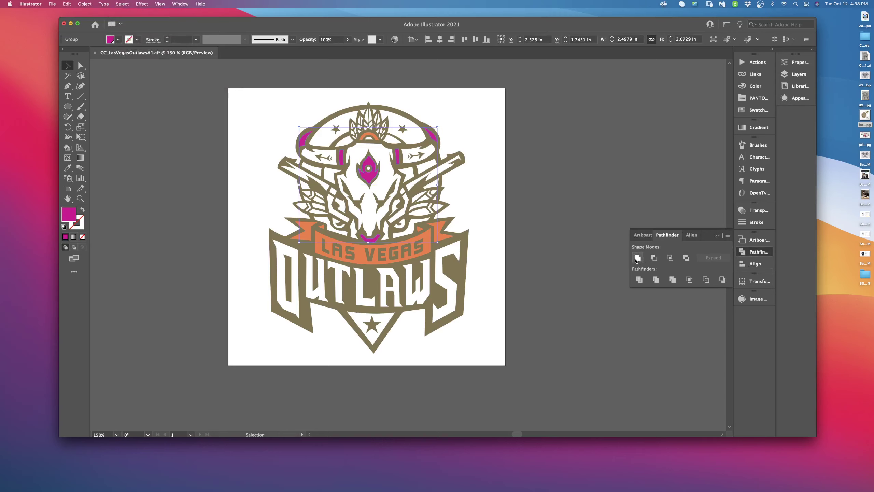
left_click(526, 189)
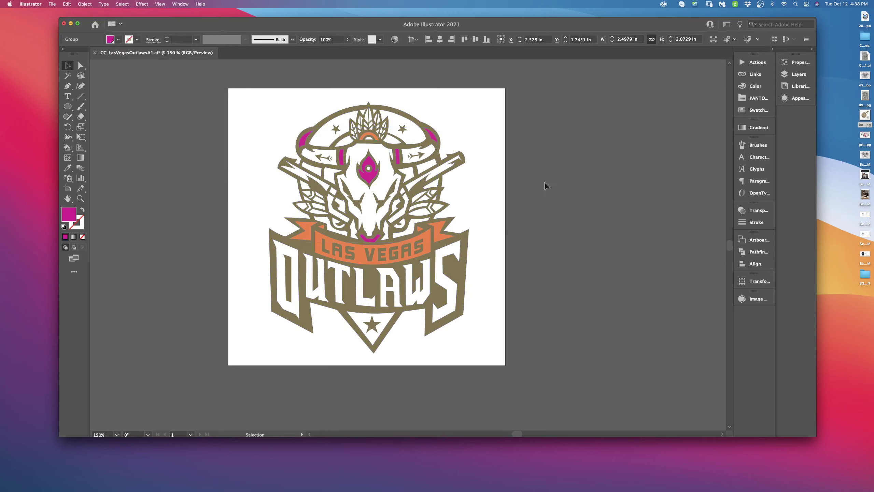
- Select every orange shape from the banner and unite them into one orange shape
left_click(439, 242)
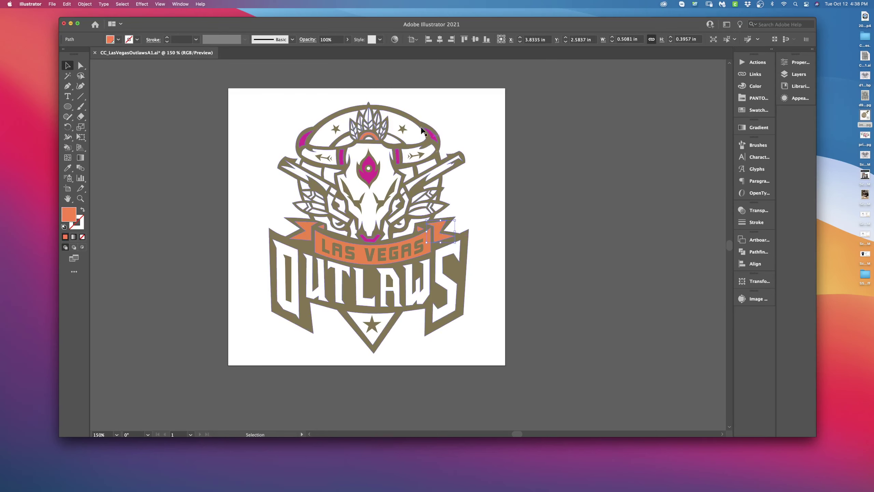
left_click(117, 5)
mouse_move(144, 75)
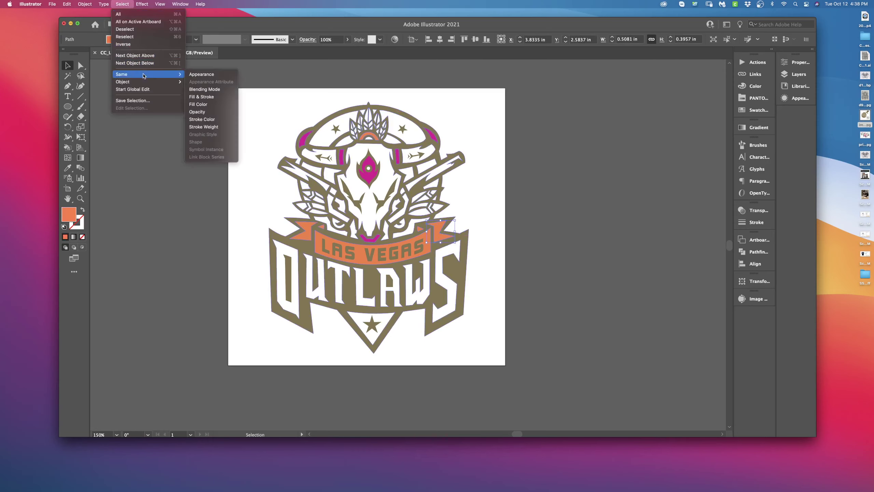
left_click(205, 107)
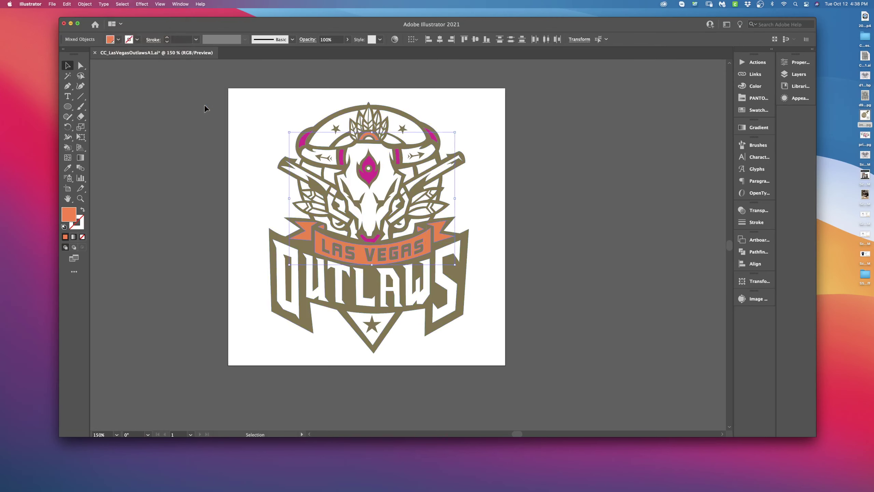
left_click(754, 252)
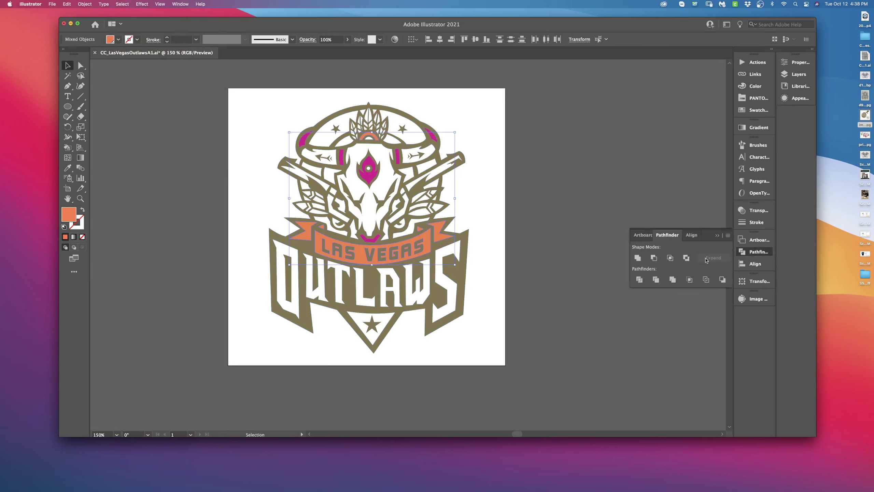
left_click(637, 257)
left_click(564, 175)
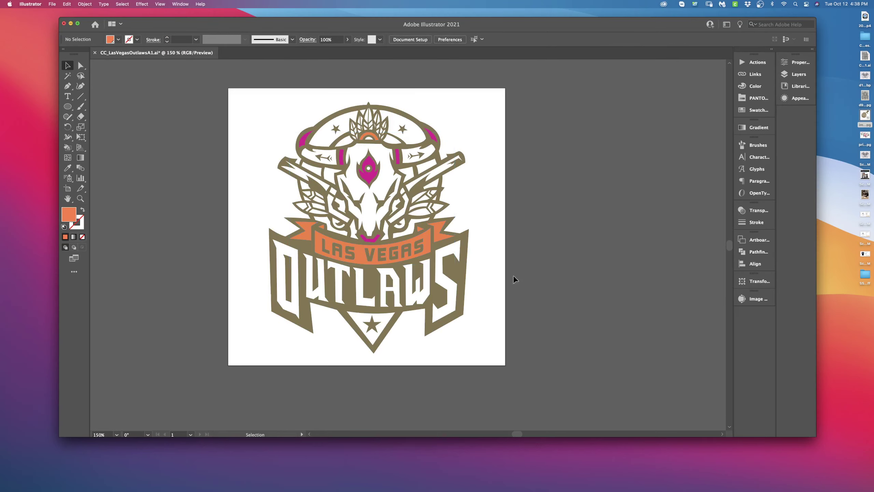
left_click(426, 250)
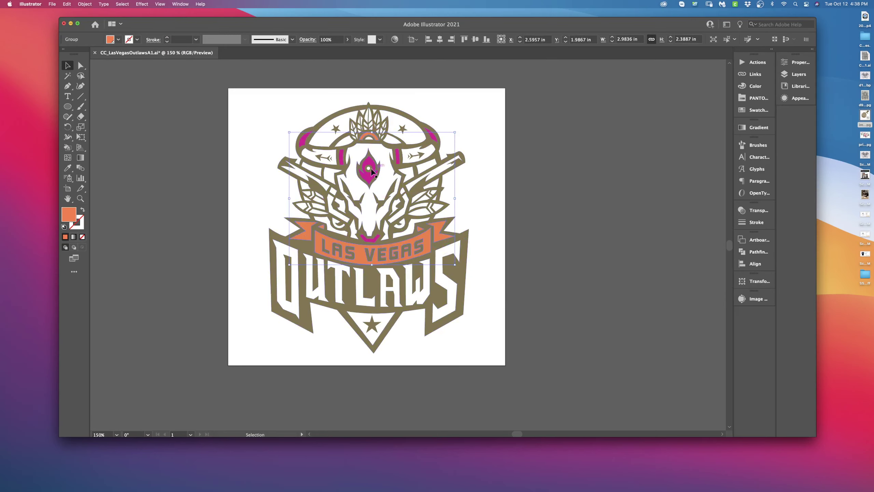
left_click_drag(368, 173, 364, 183)
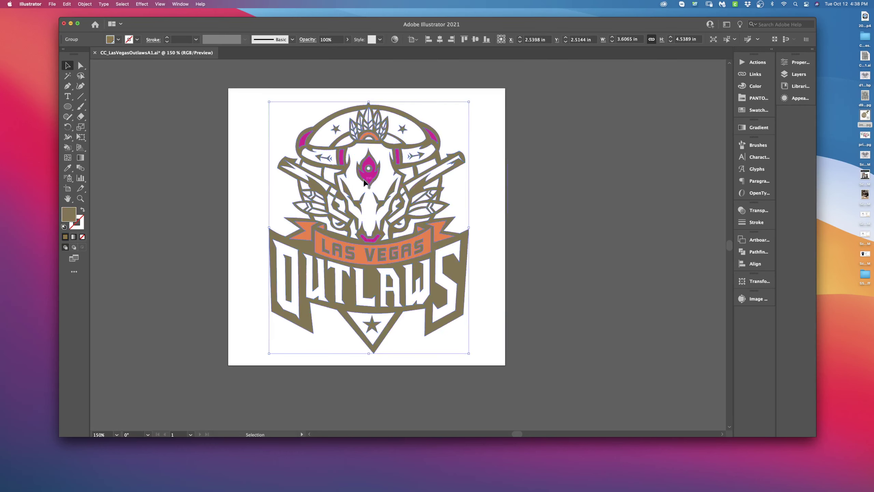
left_click_drag(408, 193, 462, 173)
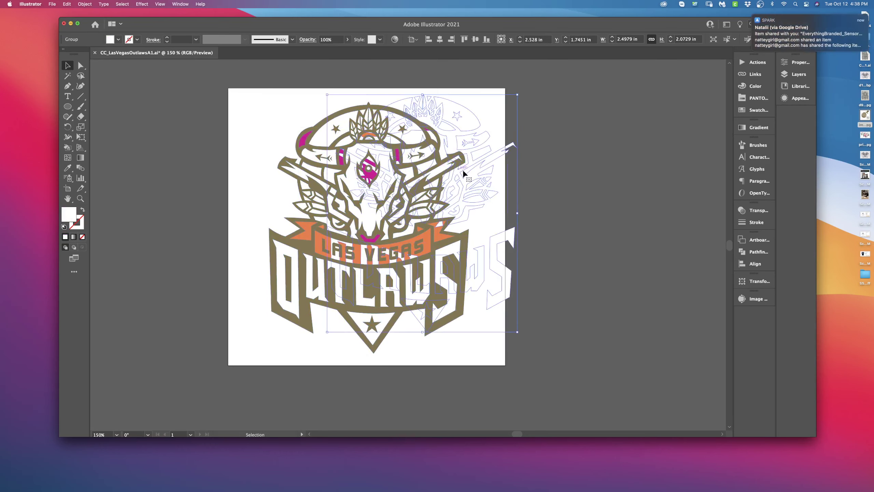
left_click(564, 160)
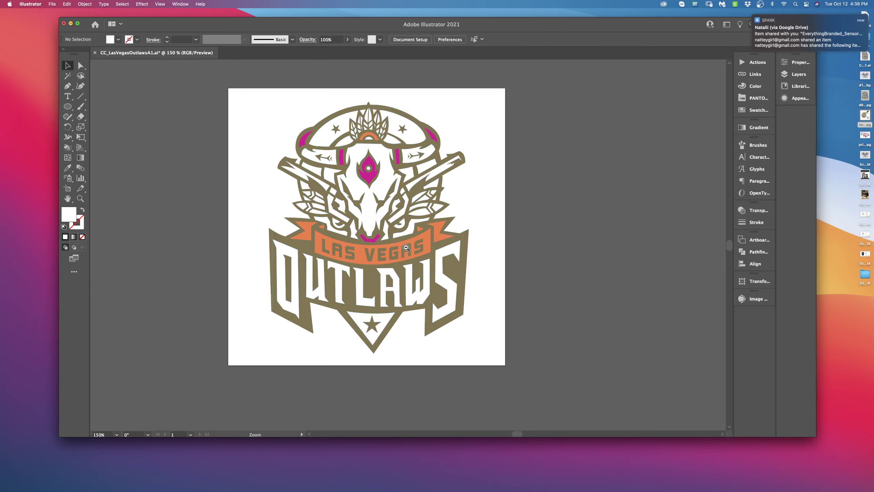
key("super+minus")
left_click_drag(461, 248, 378, 219)
mouse_move(357, 277)
left_mouse_down()
mouse_move(601, 276)
mouse_move(368, 263)
mouse_move(472, 169)
left_mouse_up()
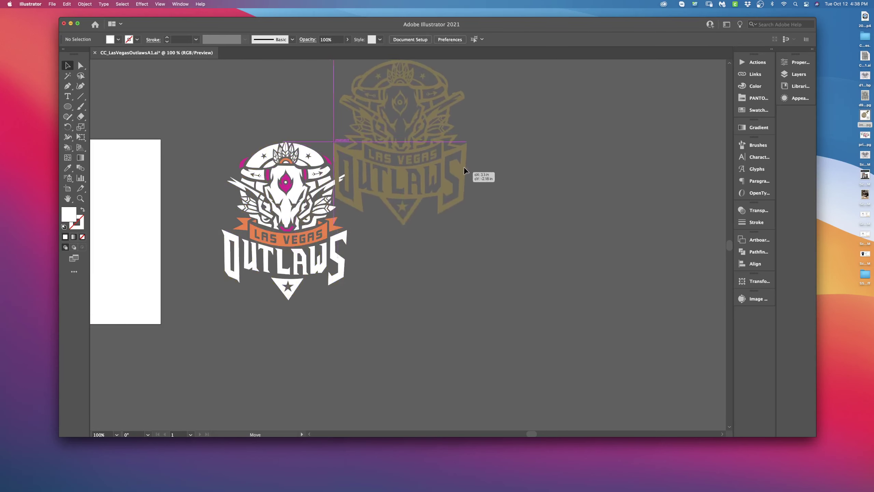
left_click_drag(325, 233, 605, 243)
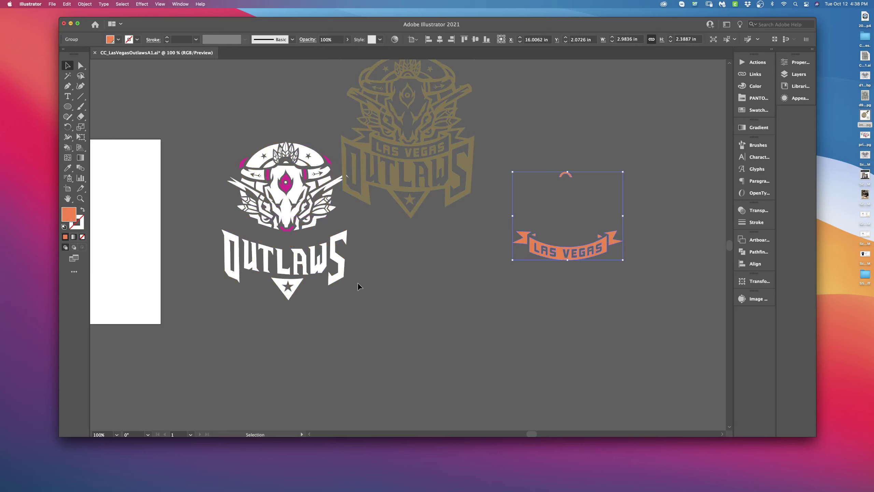
left_click_drag(326, 256, 465, 351)
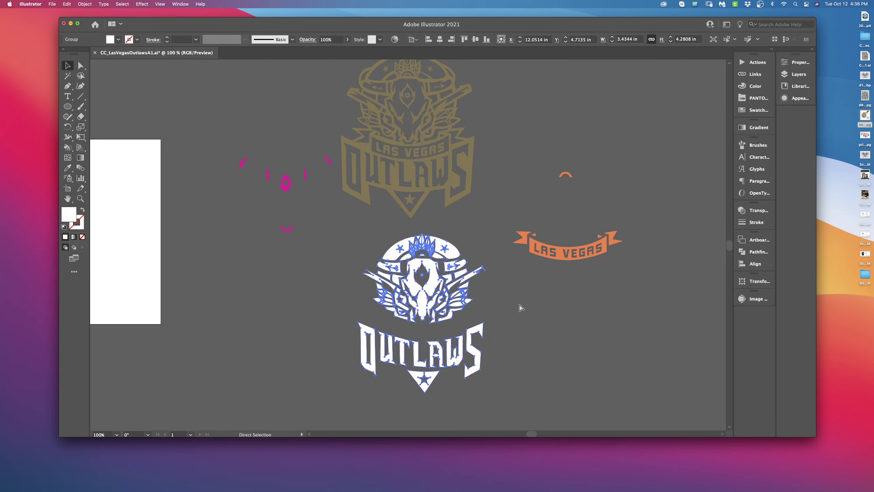
left_click_drag(245, 161, 332, 260)
left_click_drag(275, 206, 257, 224)
left_click(590, 315)
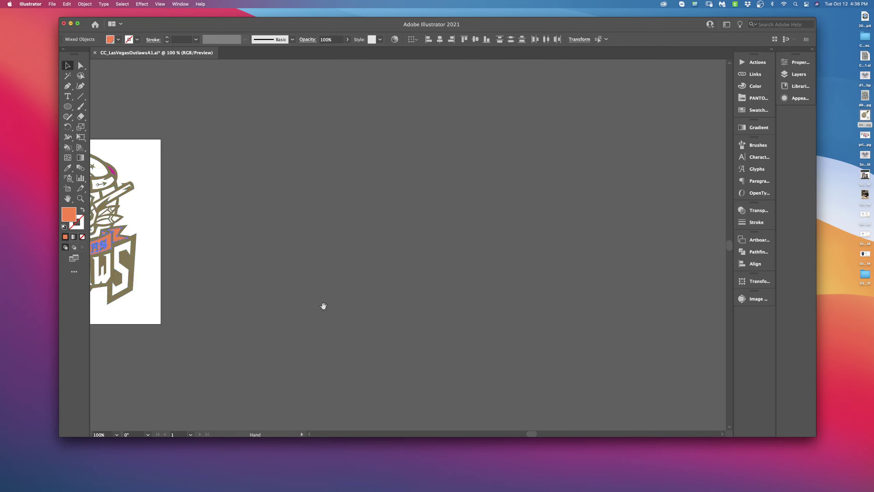
left_click_drag(322, 303, 549, 292)
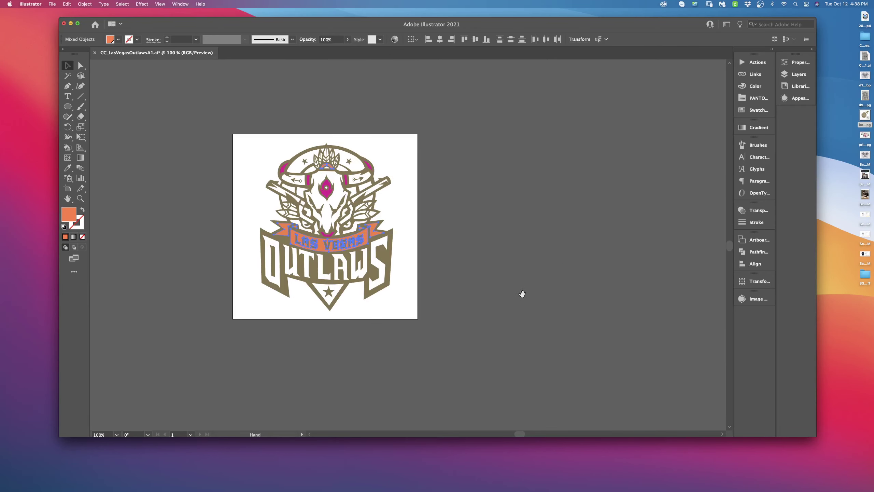
left_click(399, 263)
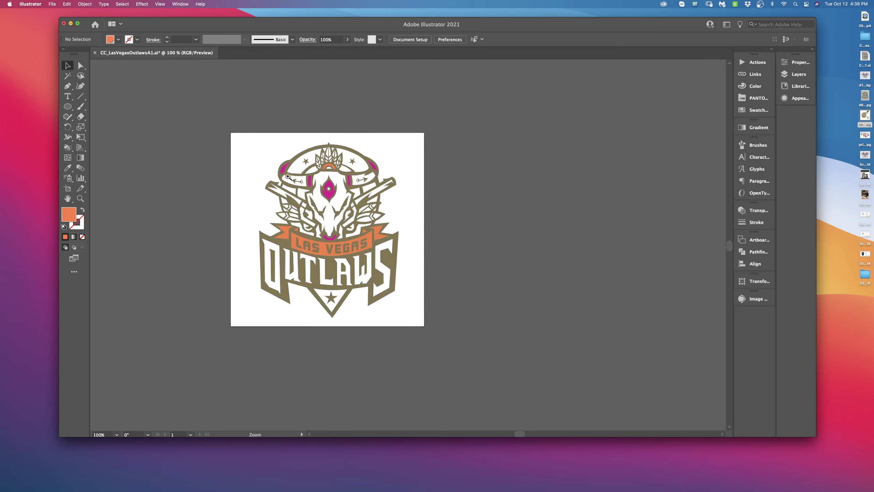
left_click_drag(277, 162, 316, 185)
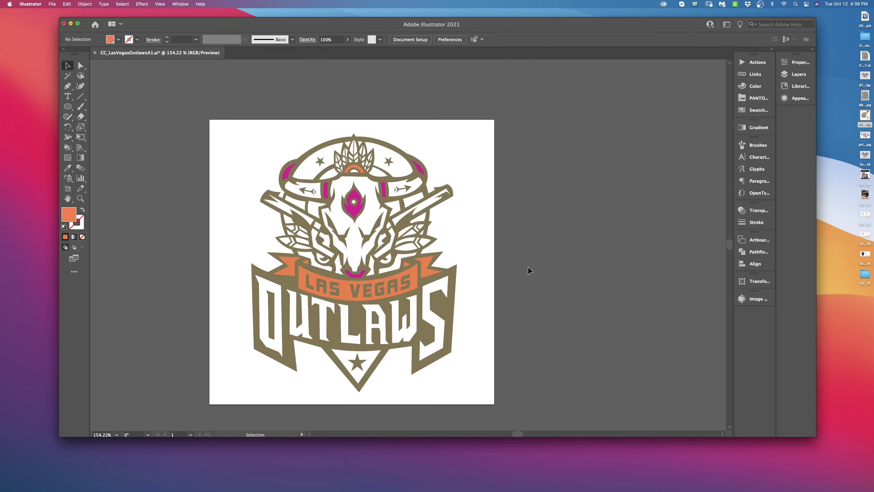